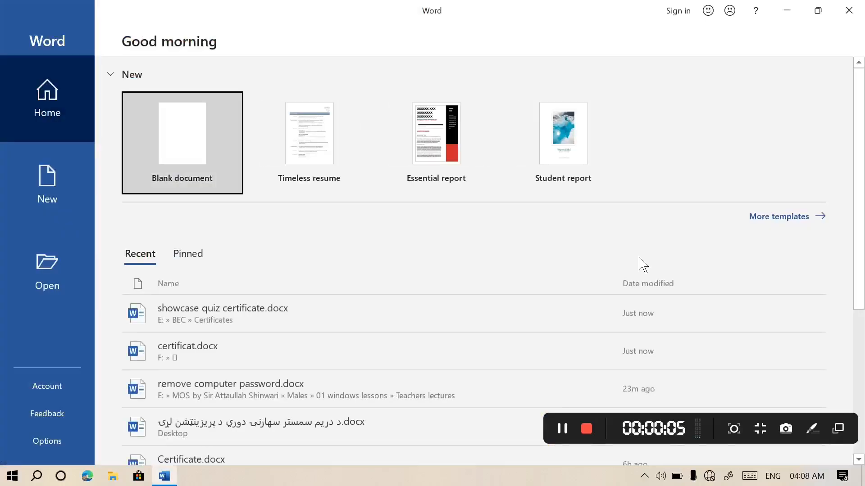
Create a blank document and open the SmartArt graphic chooser.
click(209, 179)
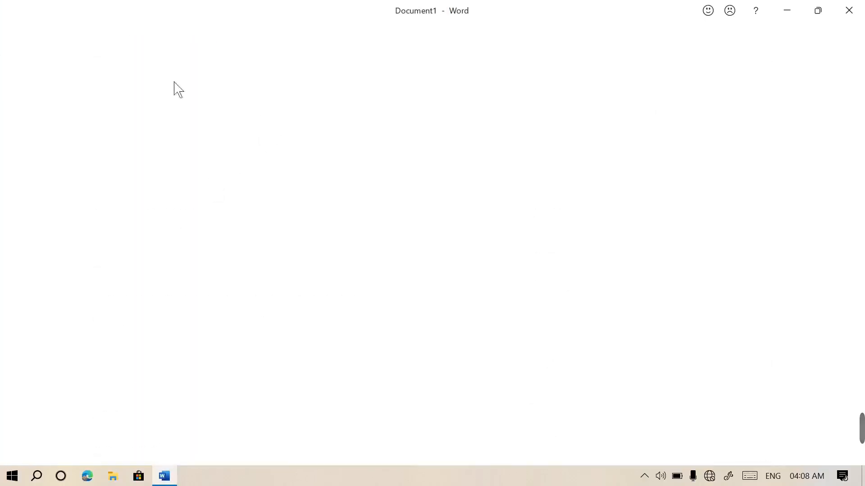
click(110, 37)
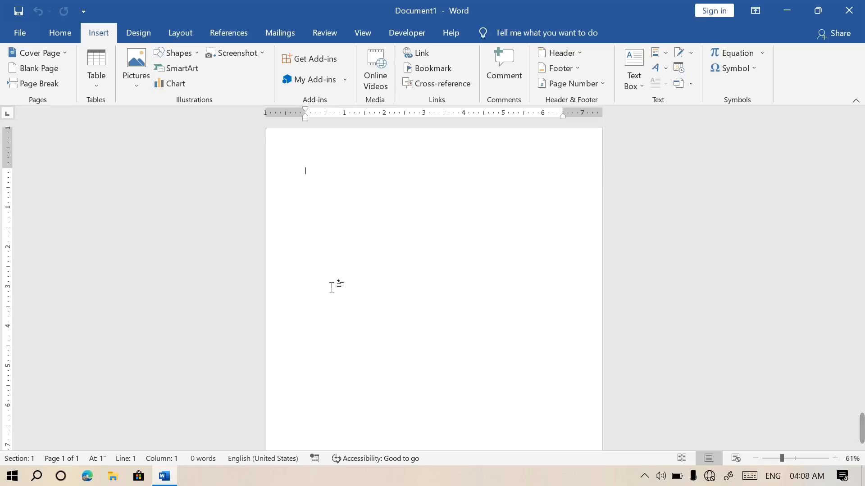
click(186, 74)
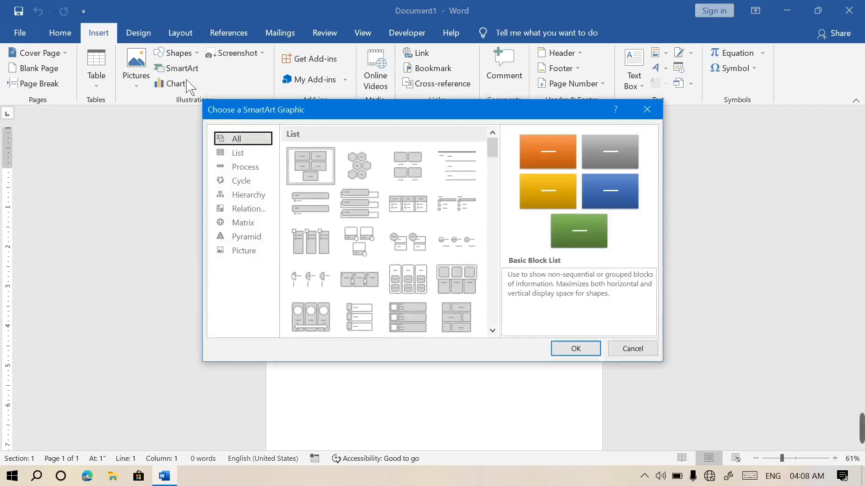
Look through the SmartArt layouts in the categories from List to Pyramid.
click(246, 153)
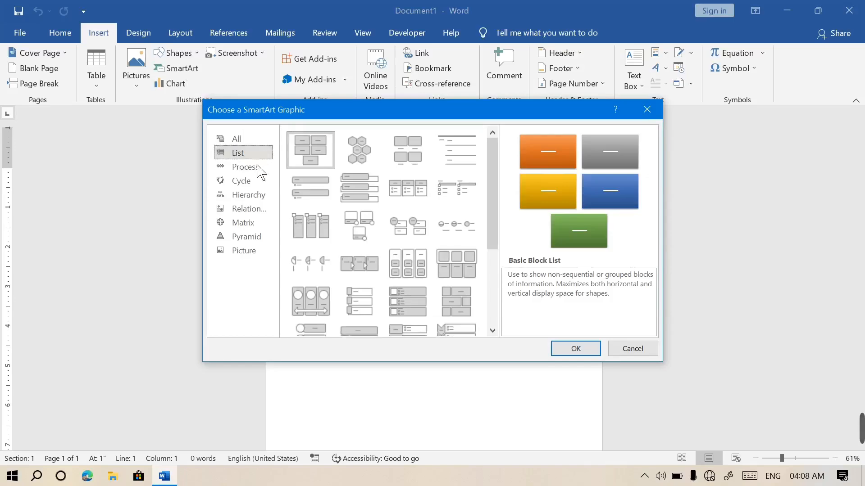
click(257, 169)
click(252, 181)
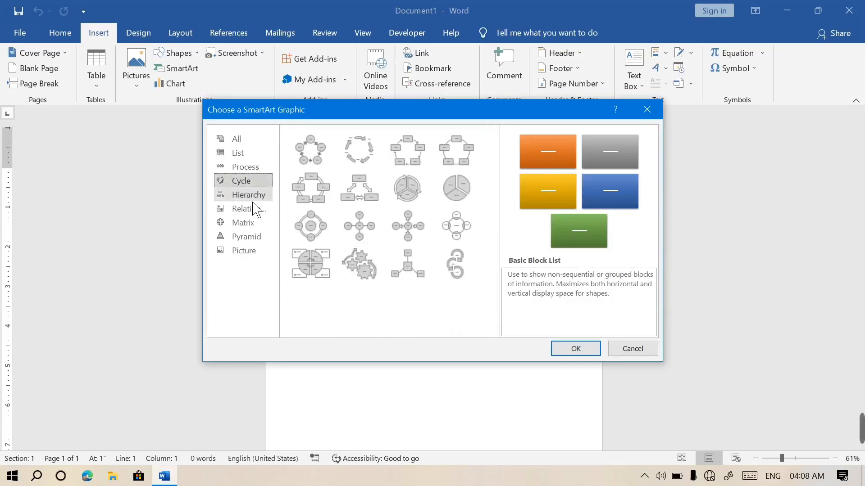
click(255, 195)
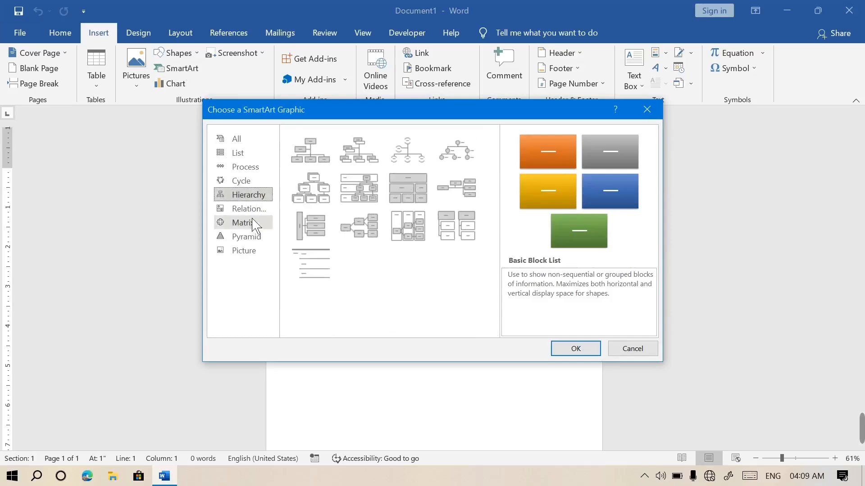
click(253, 210)
click(254, 223)
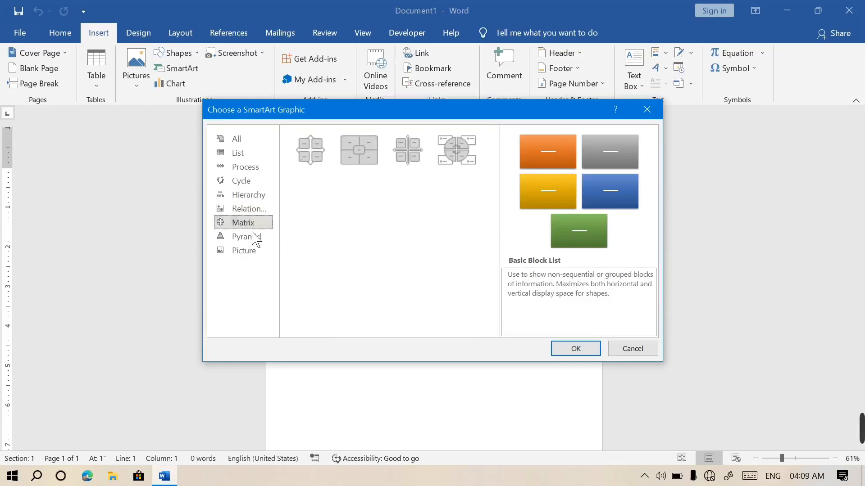
click(252, 240)
Insert a Circular Picture Callout SmartArt graphic from the Picture category.
click(253, 257)
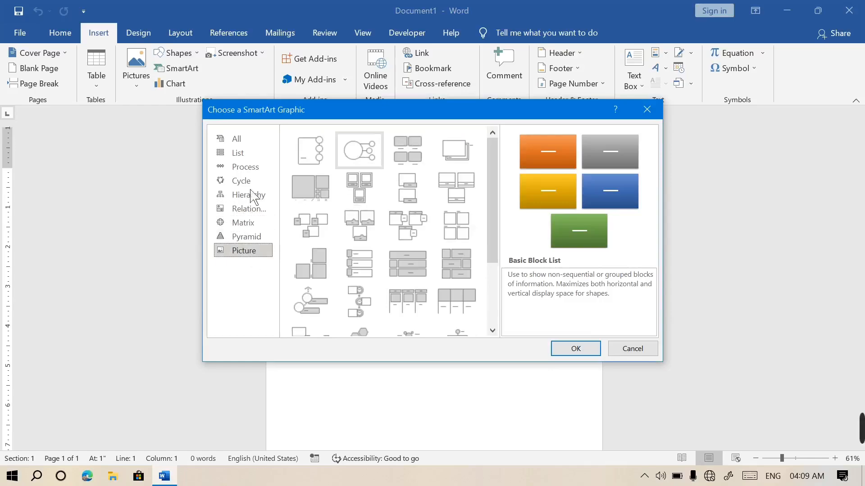
click(361, 163)
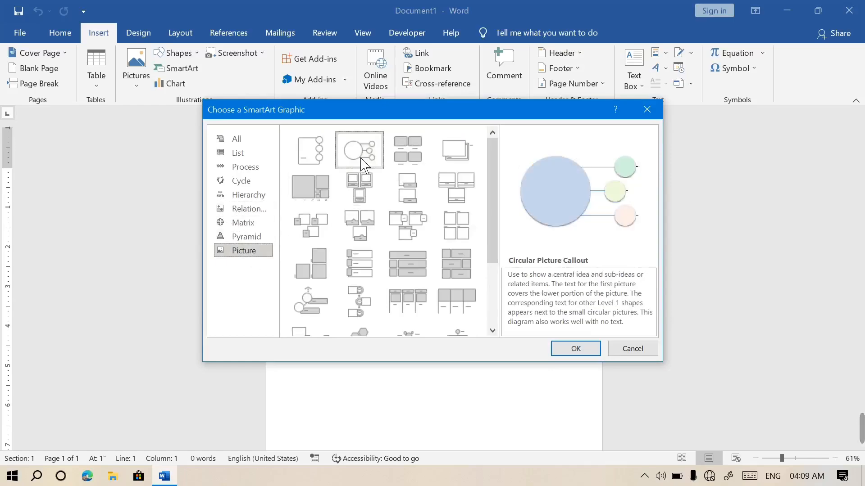
click(585, 354)
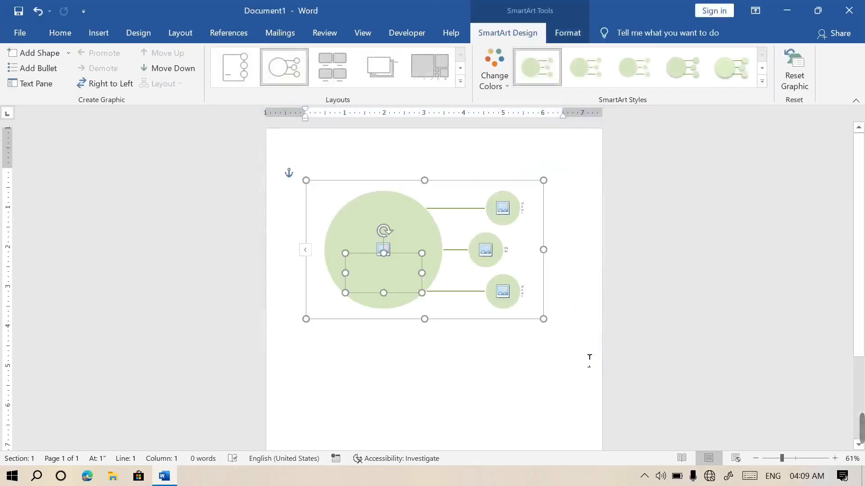
Fill the large circle of the callout with FB_IMG_1758858443081.jpg from the Desktop, working offline.
click(379, 250)
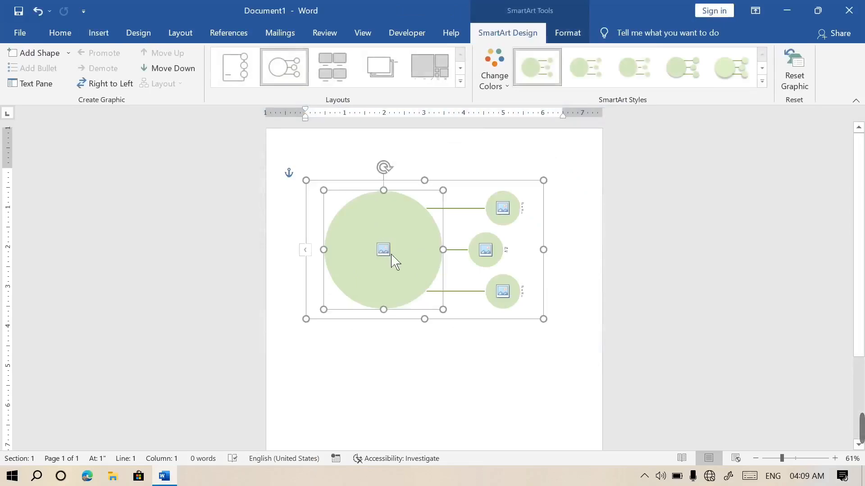
click(391, 255)
click(443, 273)
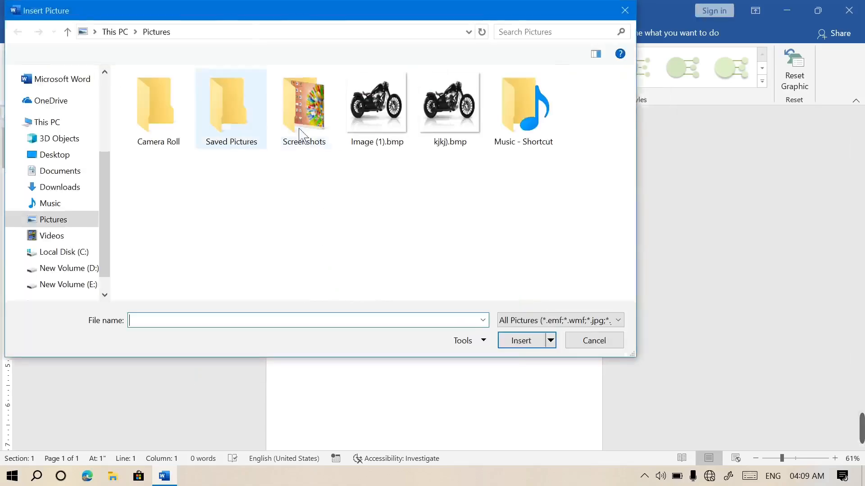
click(81, 161)
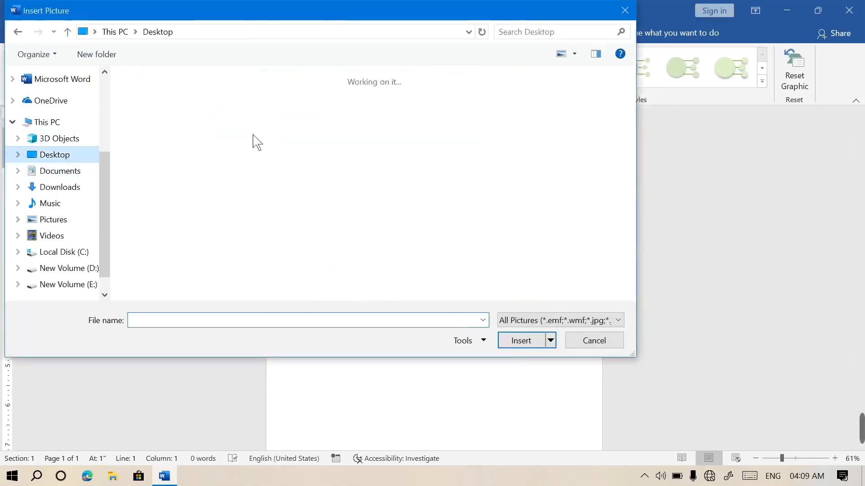
click(177, 119)
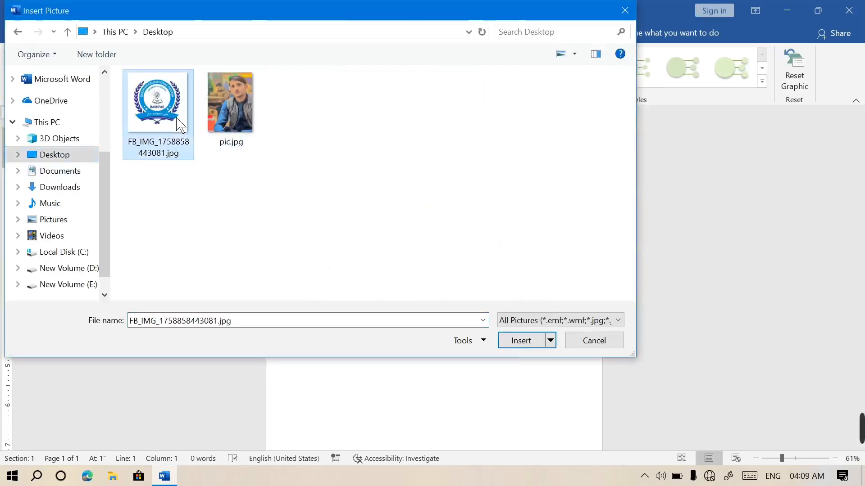
click(530, 344)
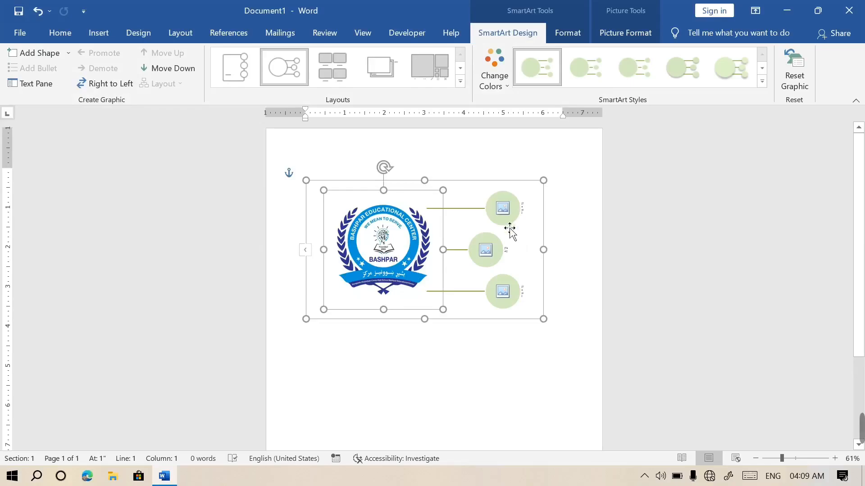
Fill the top small circle with the picture this (2).jpg from the 5K folder on drive E, working offline.
click(508, 213)
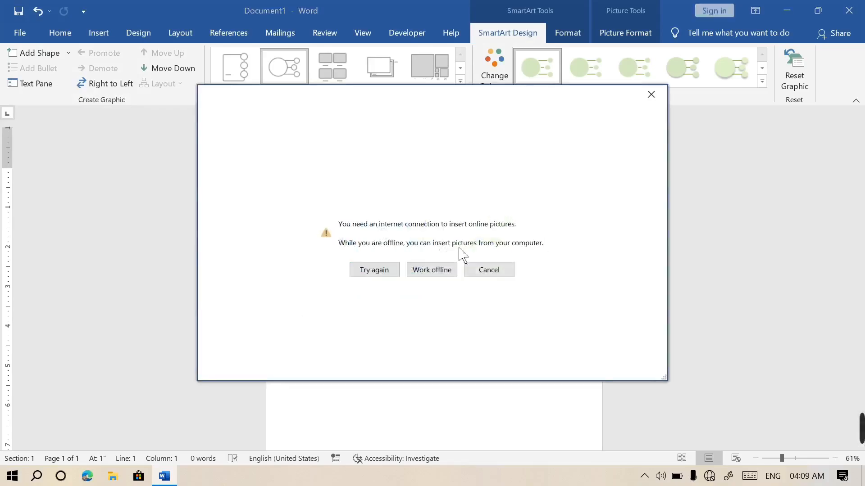
click(442, 271)
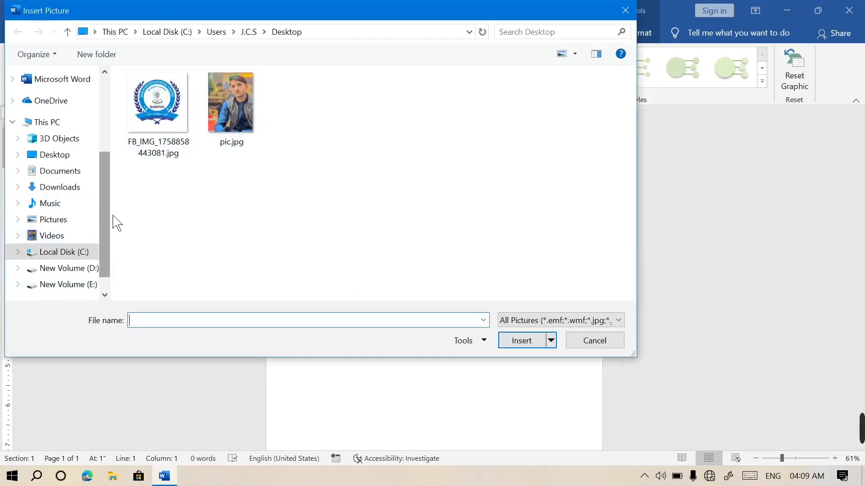
scroll(113, 227, down, 1)
click(86, 266)
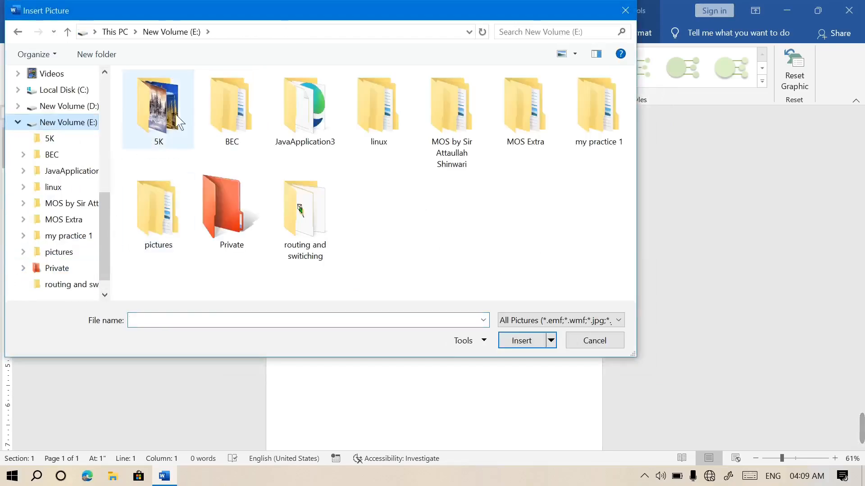
double_click(156, 103)
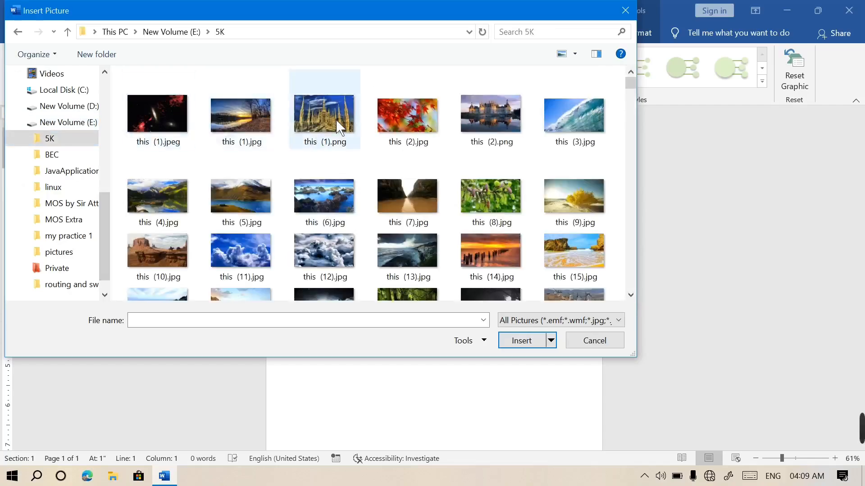
click(412, 118)
click(526, 346)
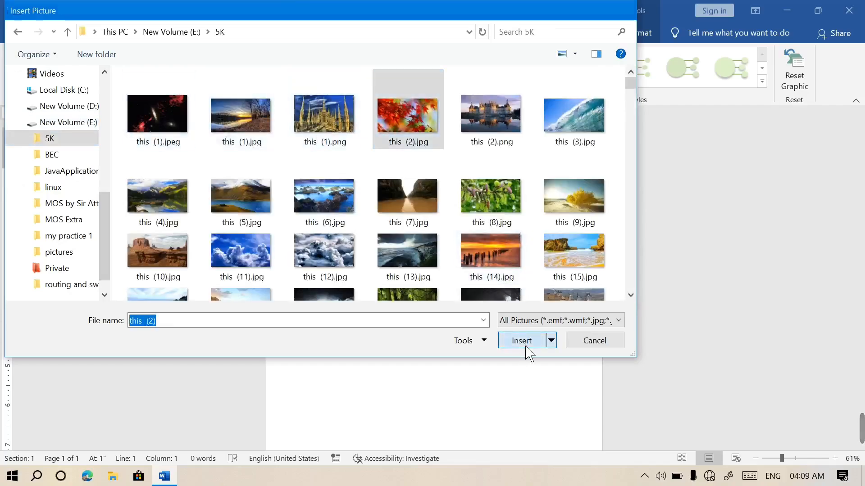
Fill the middle small circle with the picture this (11).jpg from the 5K folder.
click(491, 255)
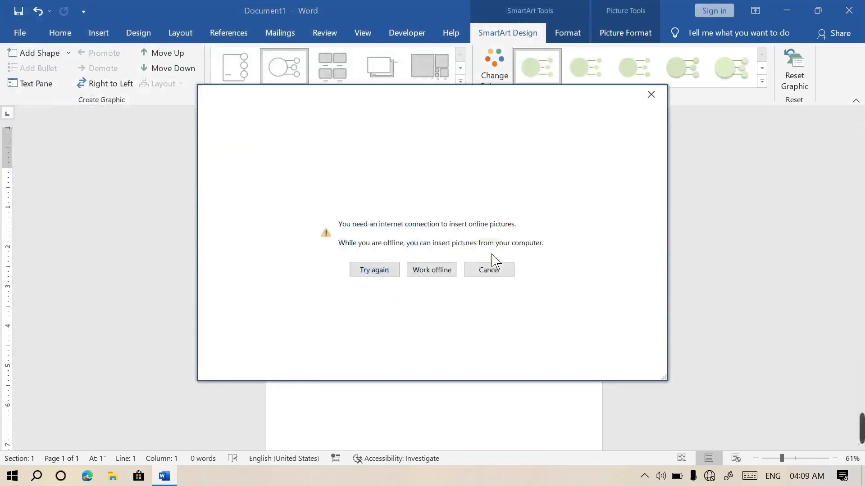
click(442, 272)
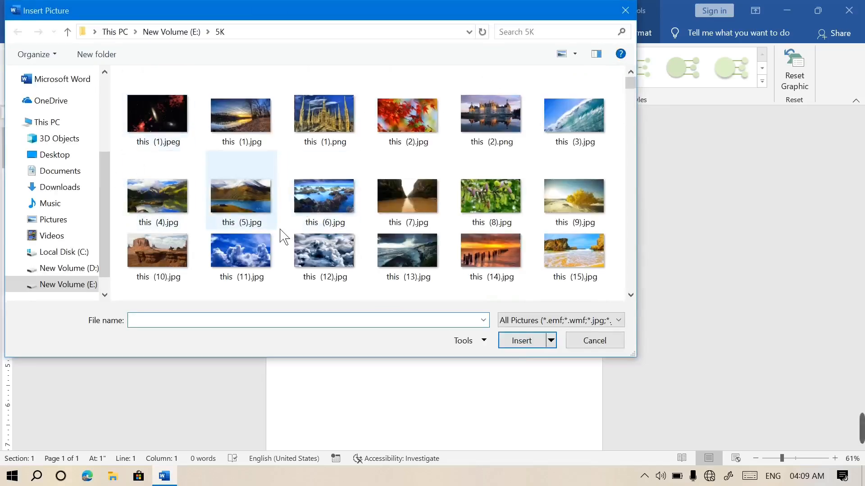
click(269, 248)
click(523, 343)
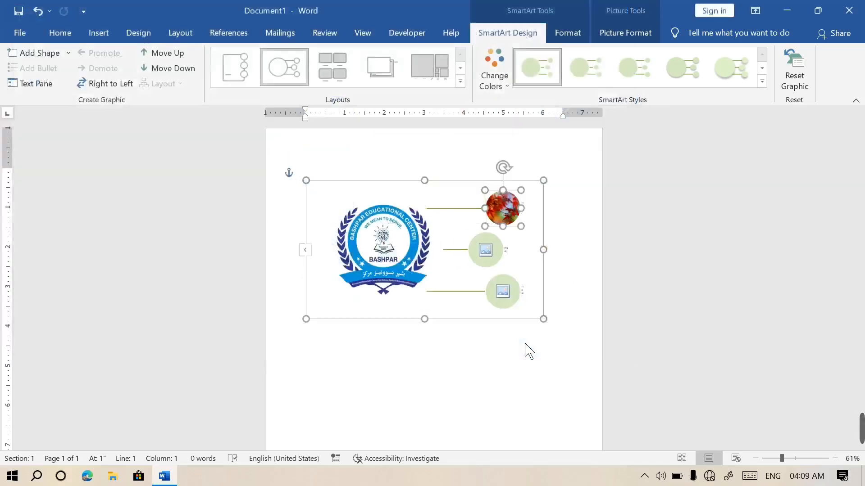
Fill the bottom small circle with the picture this (1).jpeg from the 5K folder.
click(503, 292)
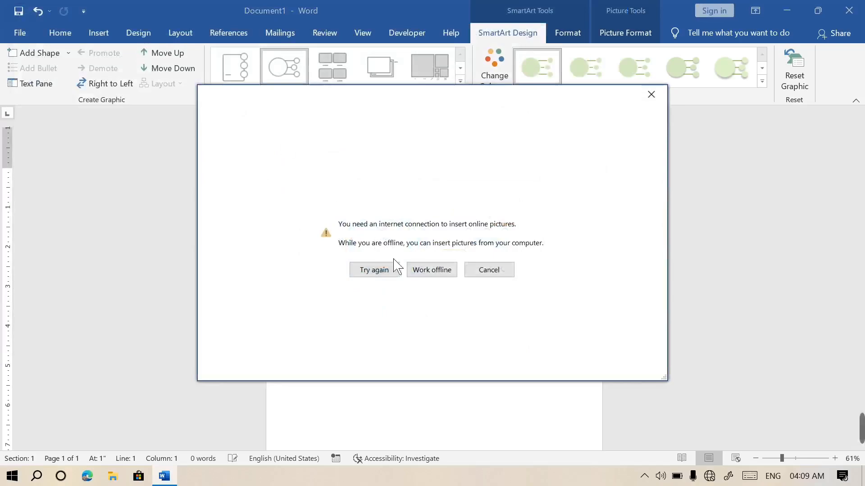
click(442, 279)
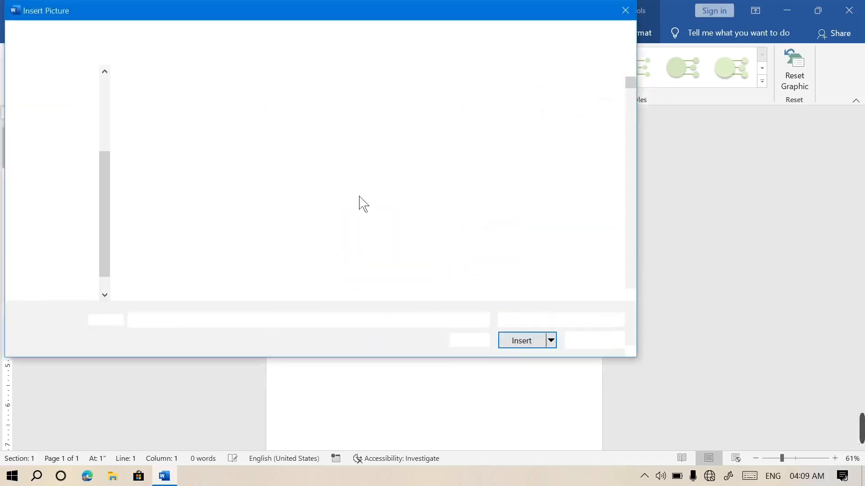
click(162, 119)
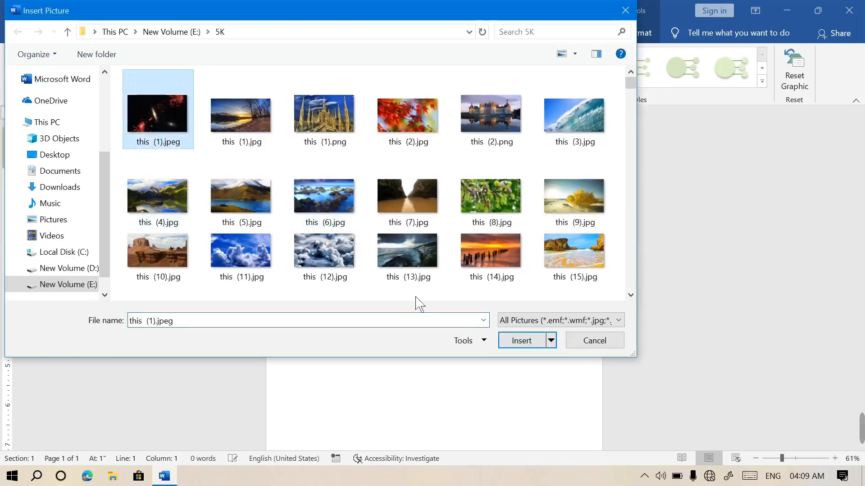
click(524, 346)
Delete the whole picture callout graphic from the page.
click(454, 420)
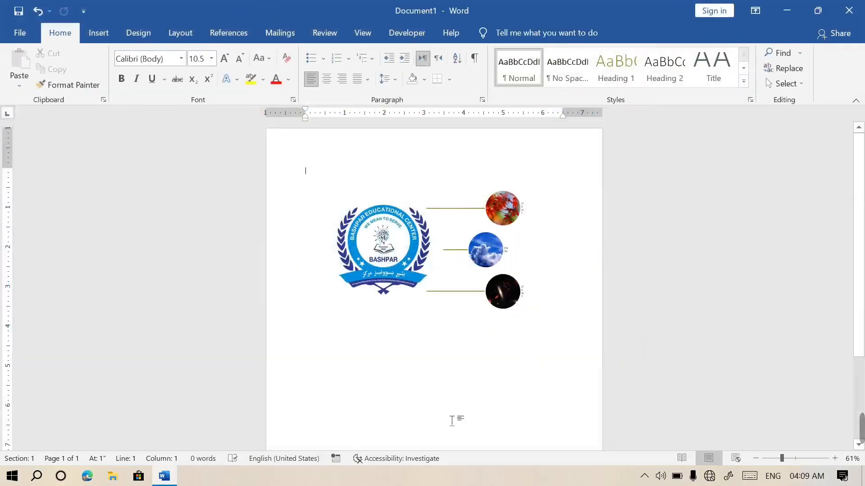
key(ctrl+a)
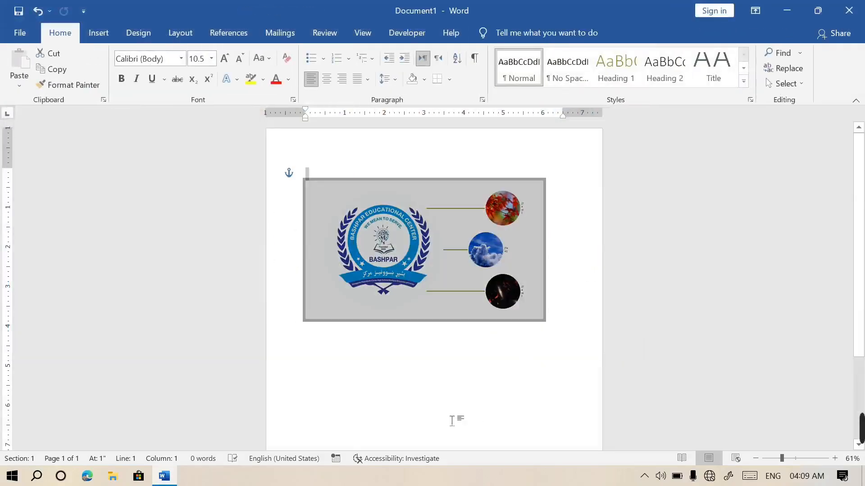
key(Delete)
Insert the Hierarchy SmartArt organization chart that has a small extra box attached to each main box.
click(100, 34)
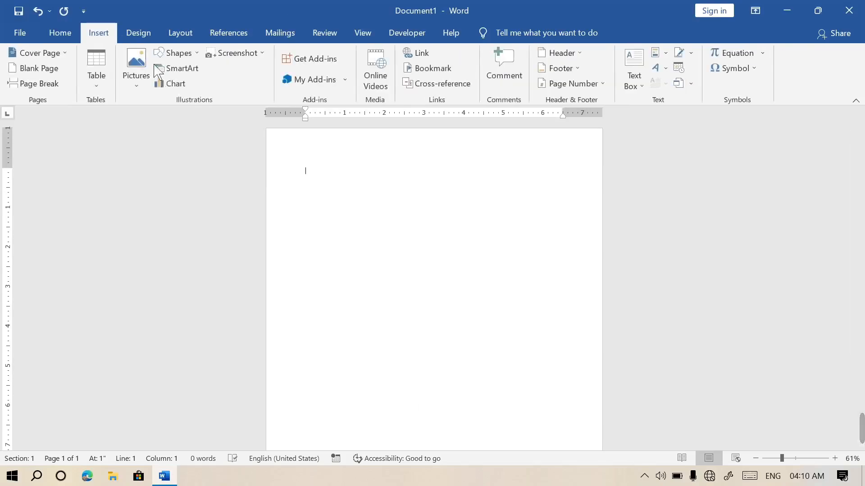
click(196, 71)
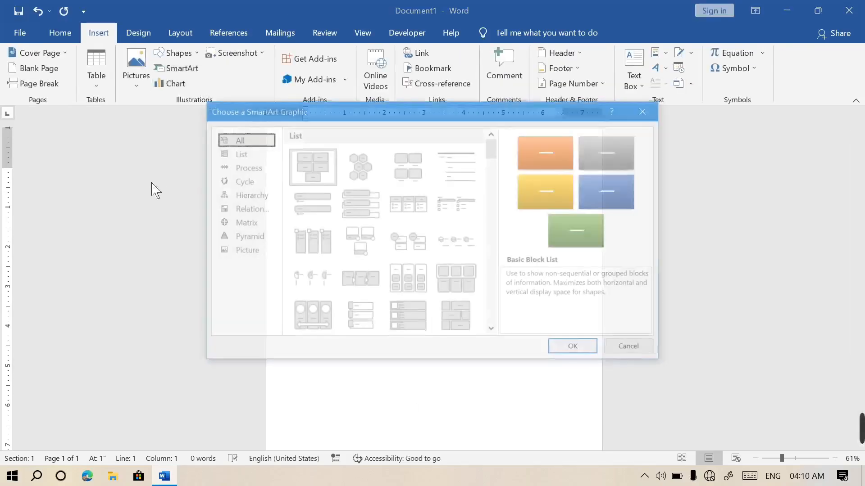
click(255, 195)
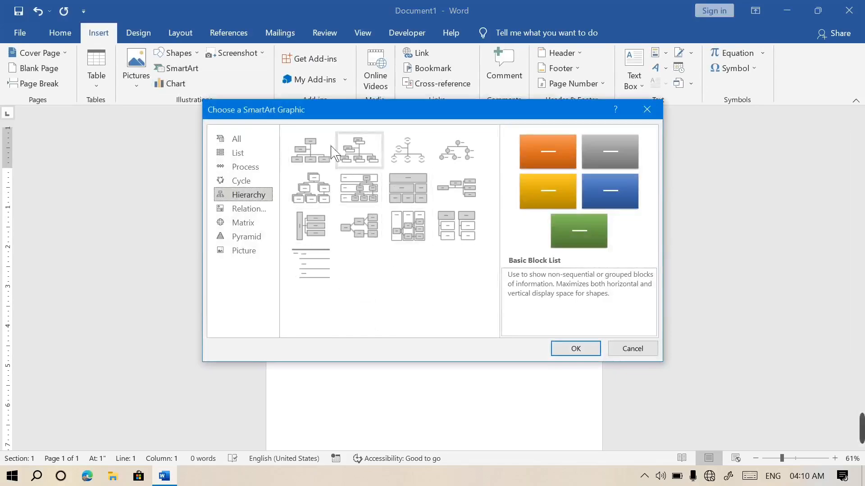
click(368, 155)
click(581, 352)
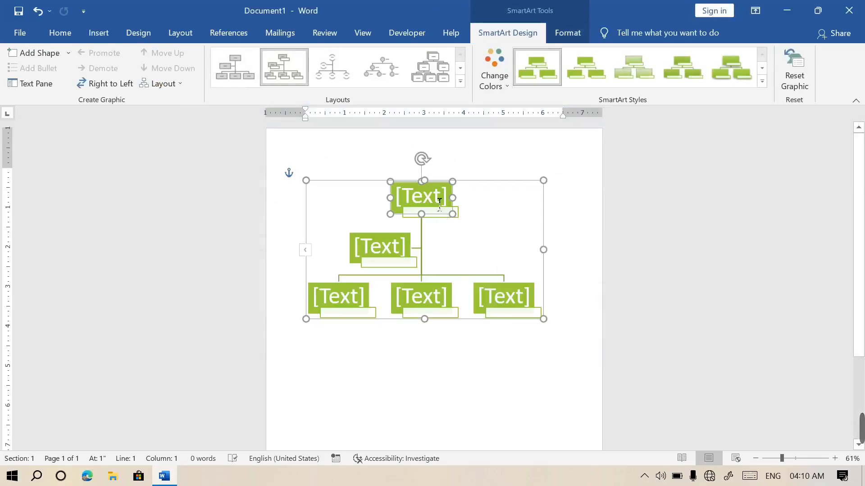
Label the chart's top box "Dean" and the assistant box beneath it "Vice".
click(439, 202)
text(D)
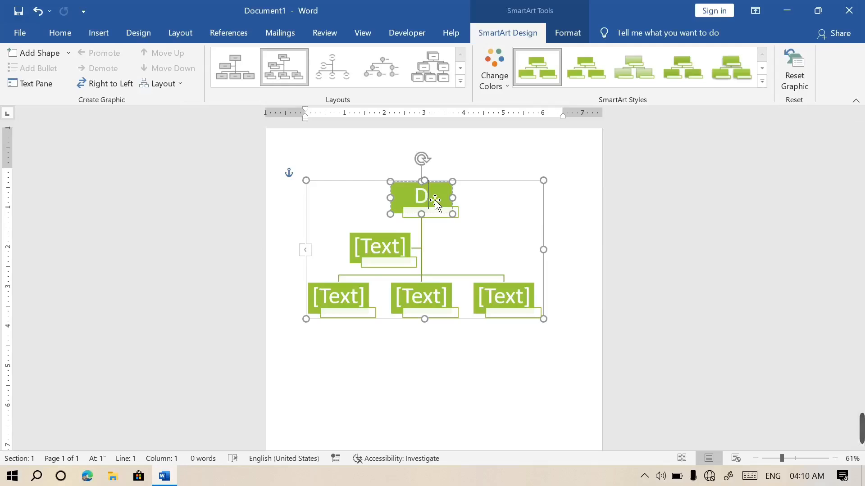
text(ean)
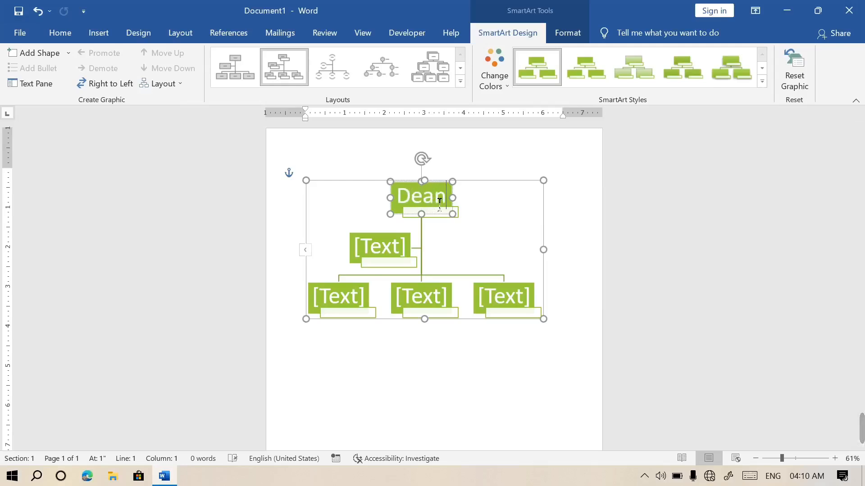
click(402, 251)
text(Vice)
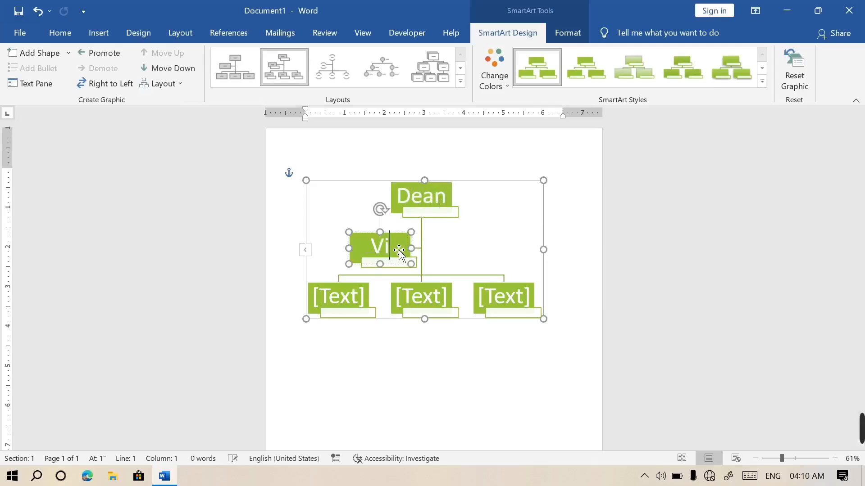
Label the three bottom-row boxes "empoyee", "2" and "2" from left to right.
click(351, 302)
text(e)
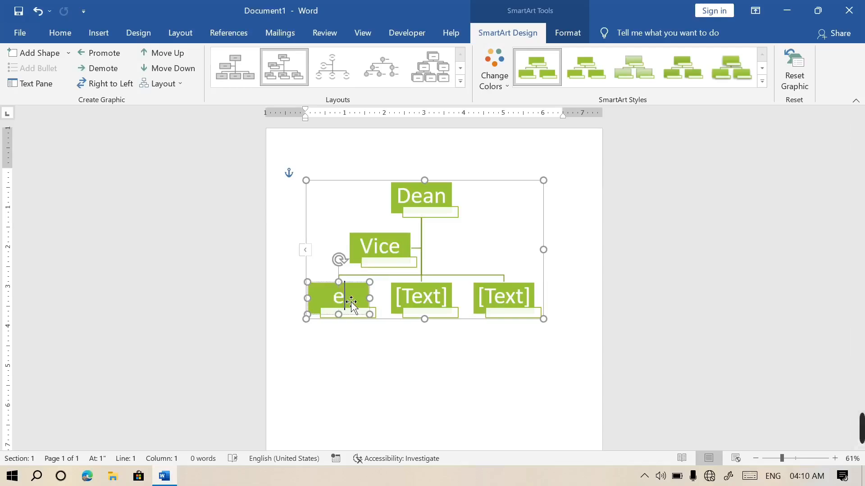
text(mpoyee)
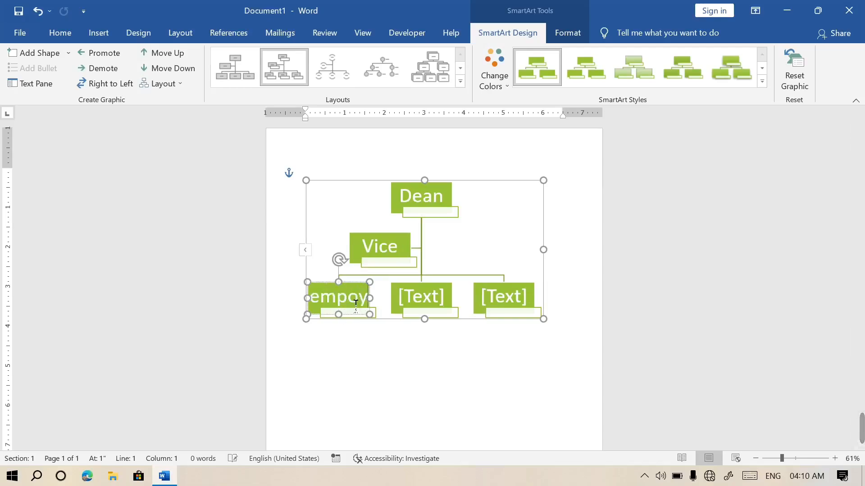
click(441, 307)
text(2)
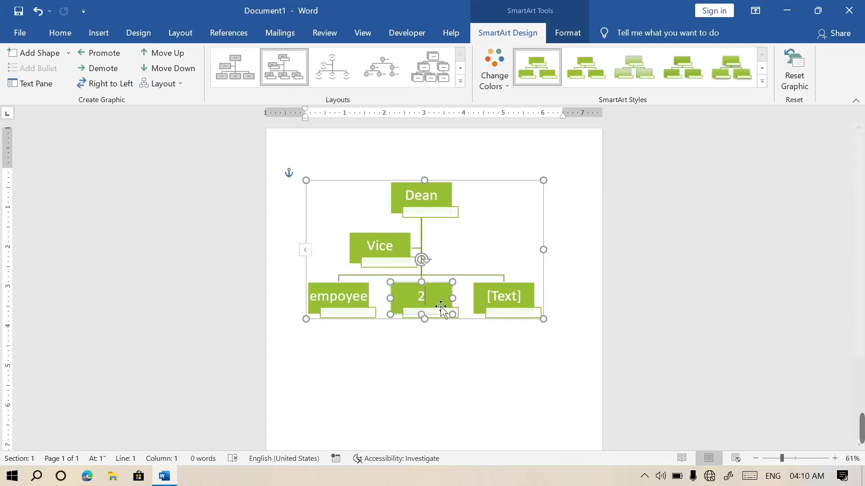
click(518, 309)
text(2)
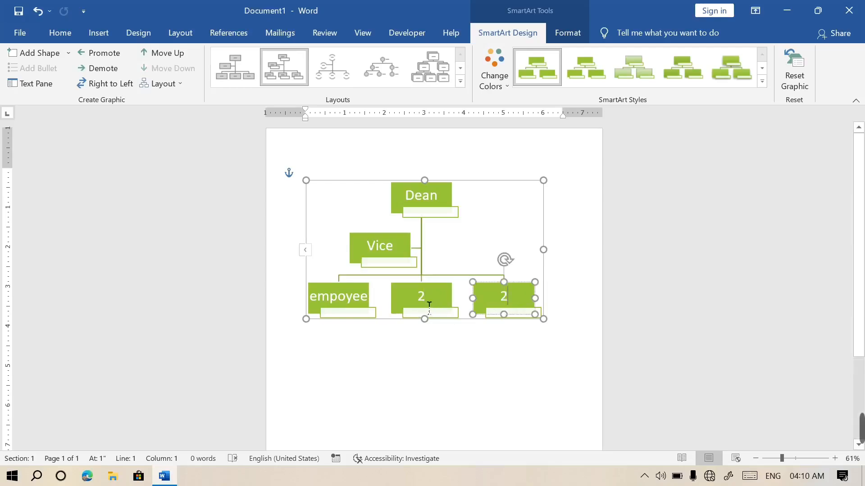
Add a top-level box after Dean and another one before that new box.
click(370, 301)
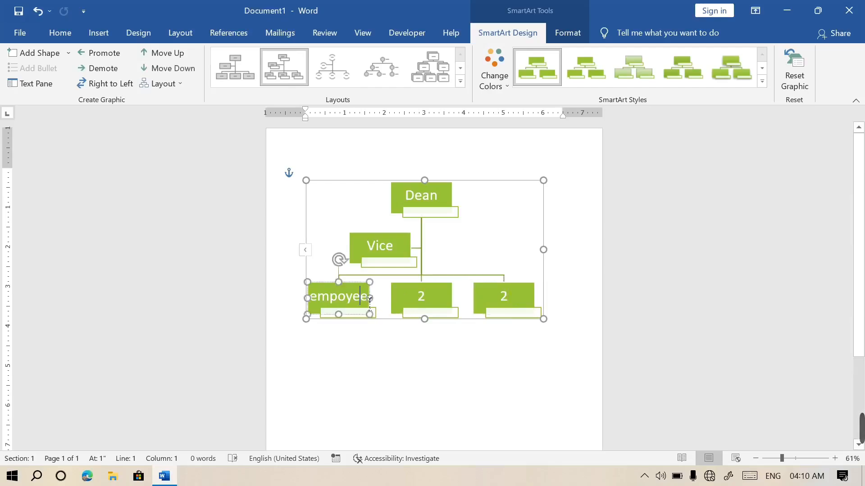
click(69, 53)
click(399, 257)
click(424, 200)
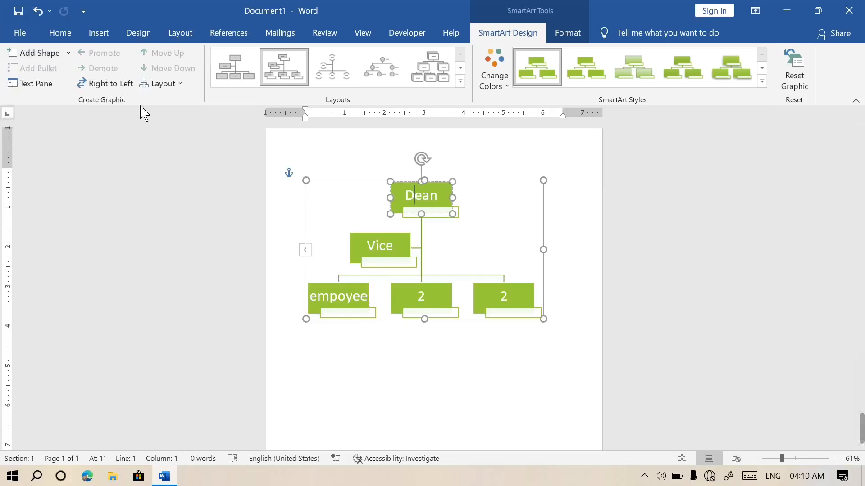
click(70, 54)
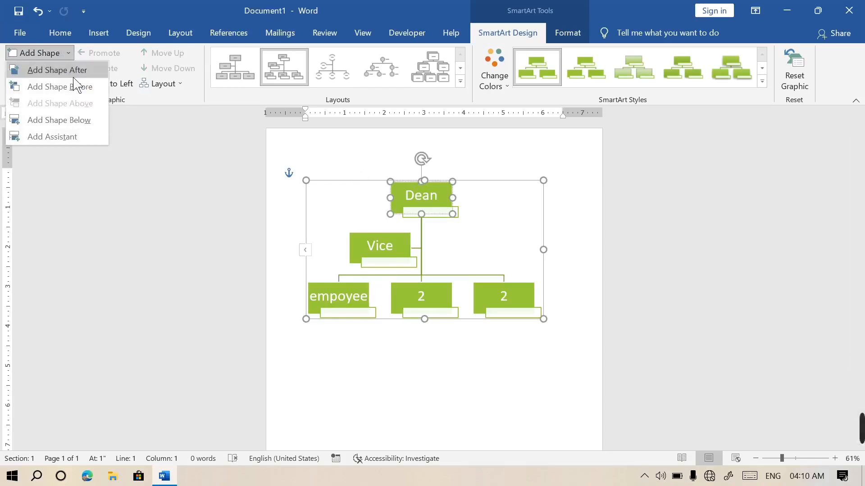
click(74, 77)
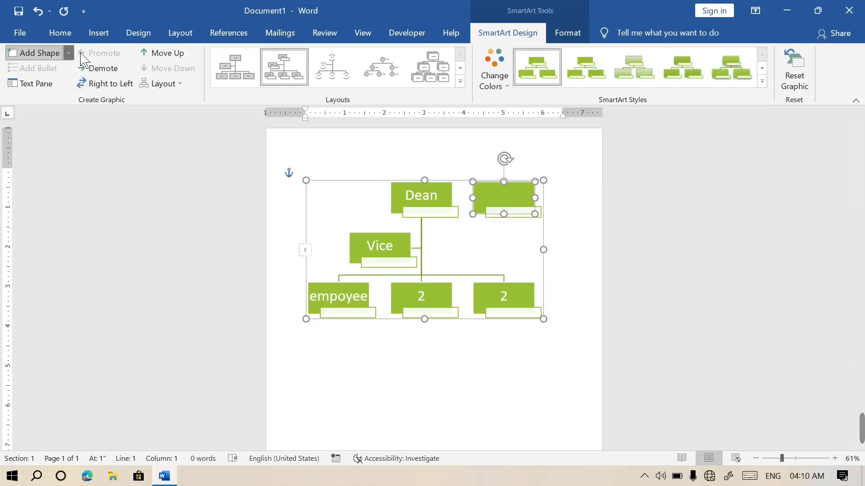
click(69, 53)
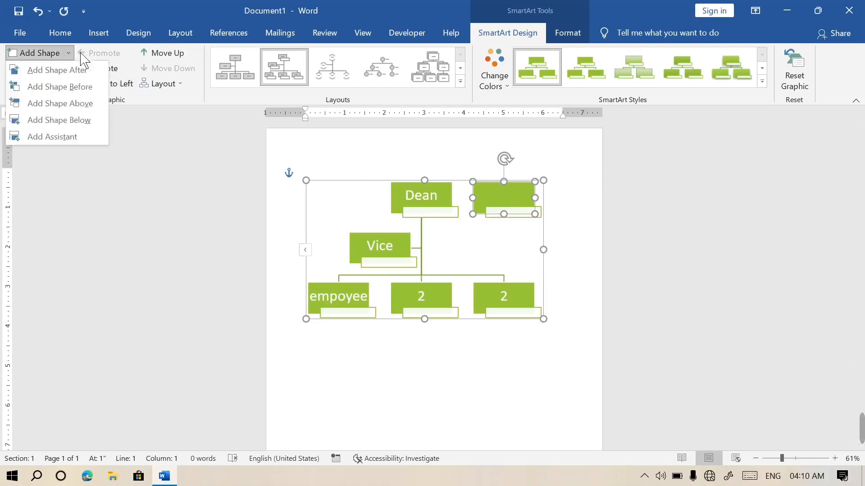
click(73, 90)
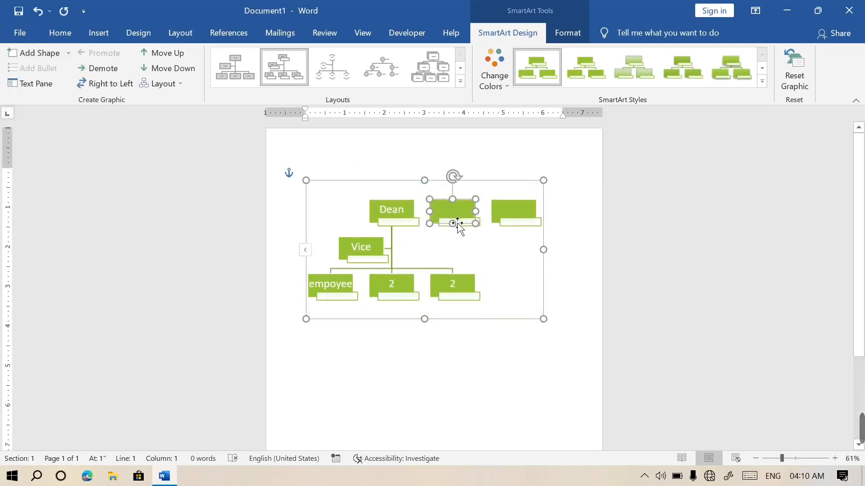
Insert a new box above the Vice box in the hierarchy.
click(374, 254)
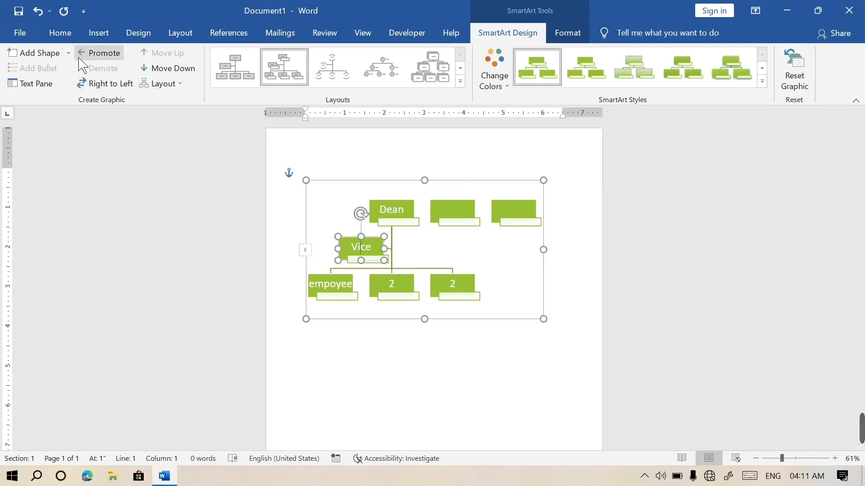
click(68, 53)
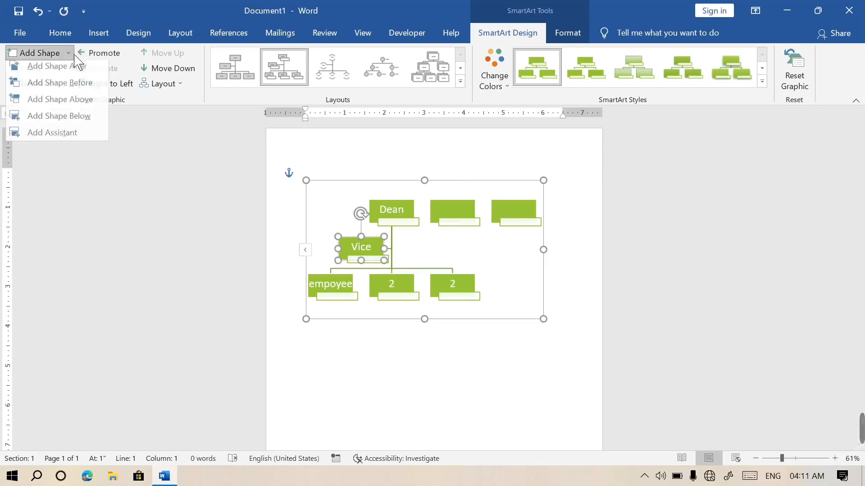
click(84, 110)
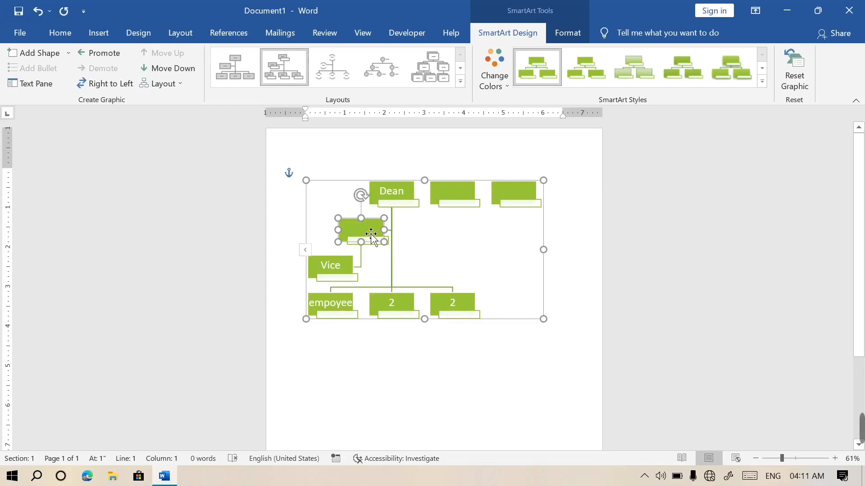
Add a box after the one above Vice, and attach another box below it.
click(68, 53)
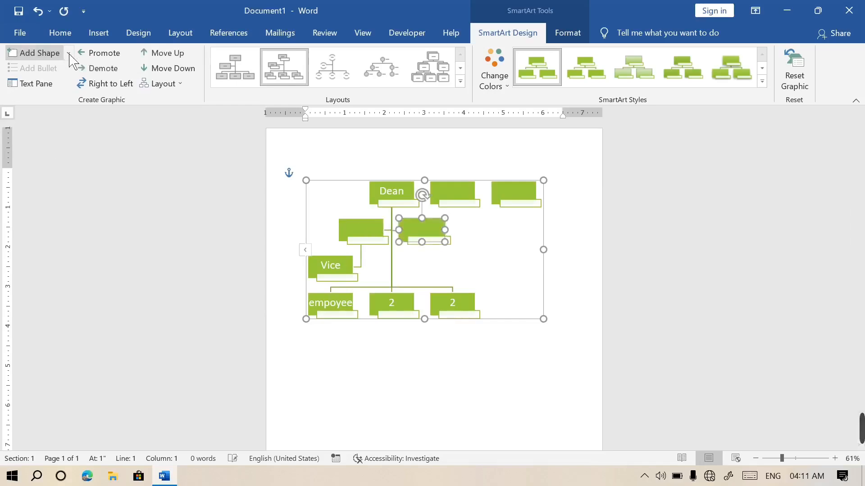
click(69, 54)
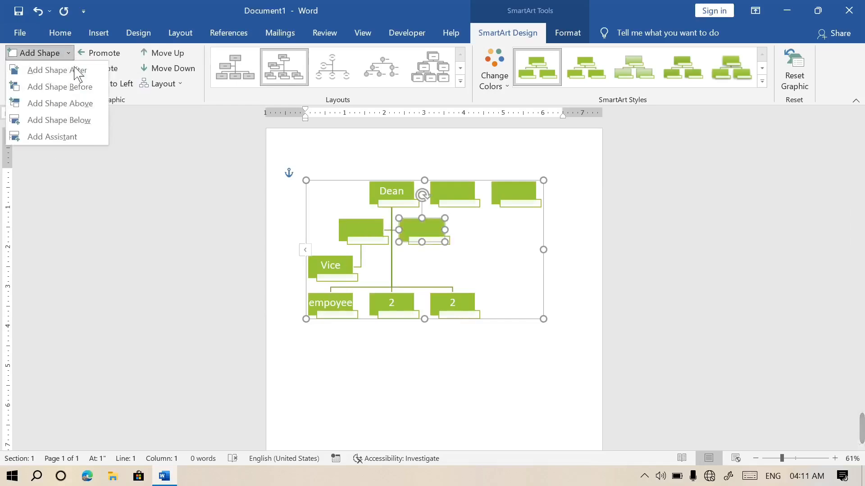
click(85, 126)
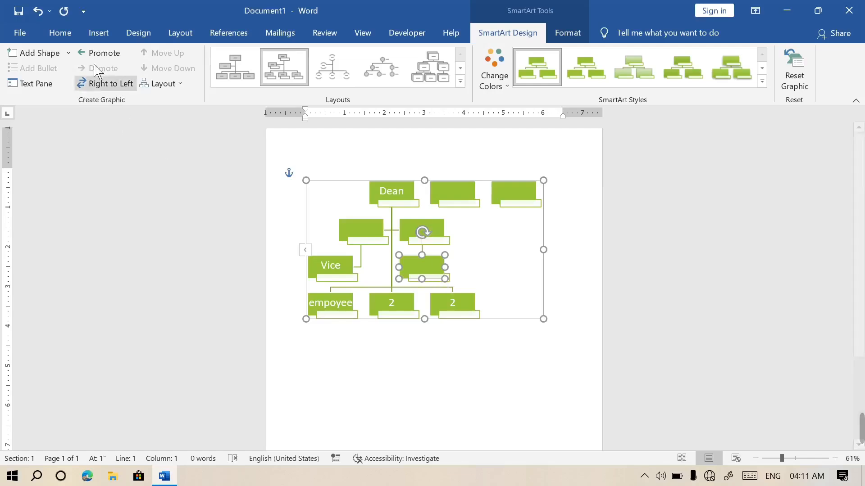
click(69, 54)
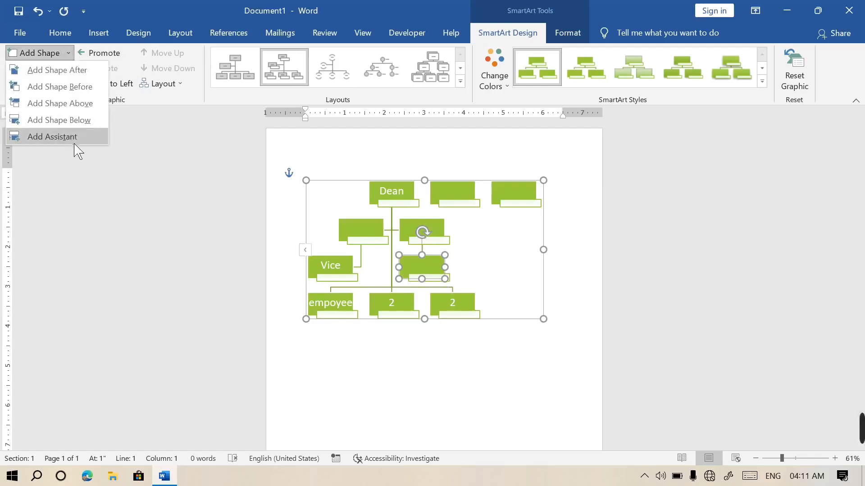
click(405, 197)
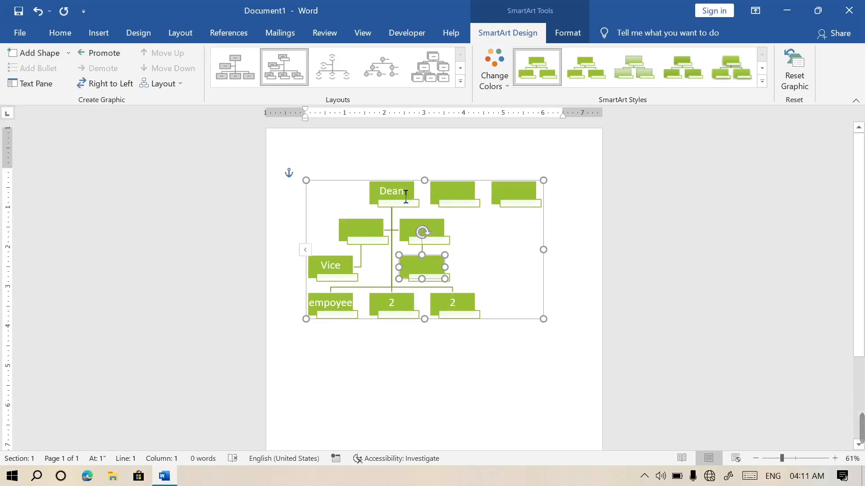
Undo all the boxes added to the chart beyond the original five.
click(411, 197)
key(ctrl+z)
key(ctrl+z)
key(ctrl+z)
key(ctrl+z)
key(ctrl+z)
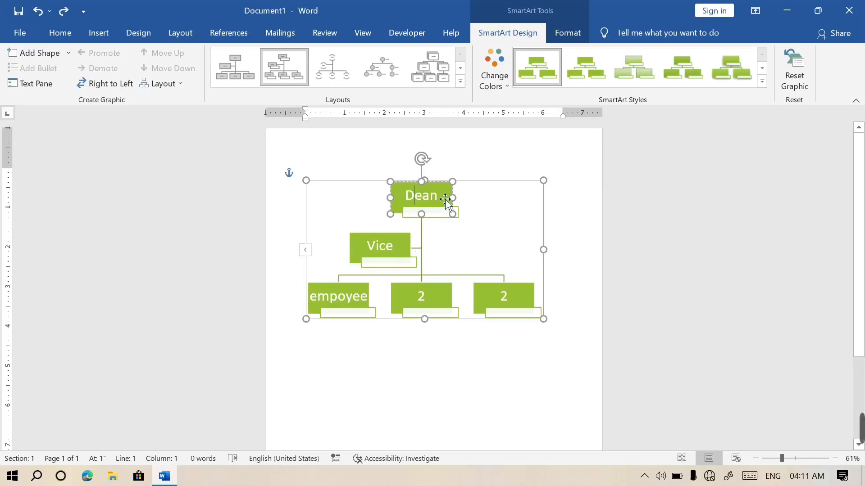
Add a second assistant box under the Dean box.
click(69, 53)
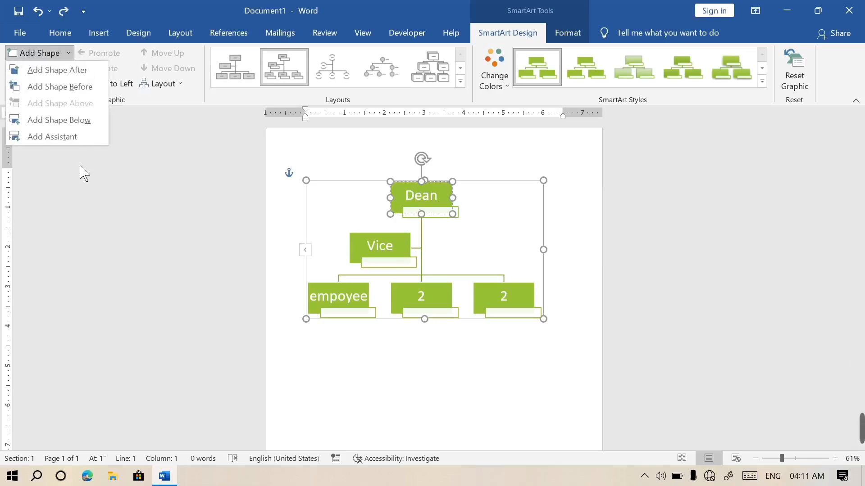
click(90, 138)
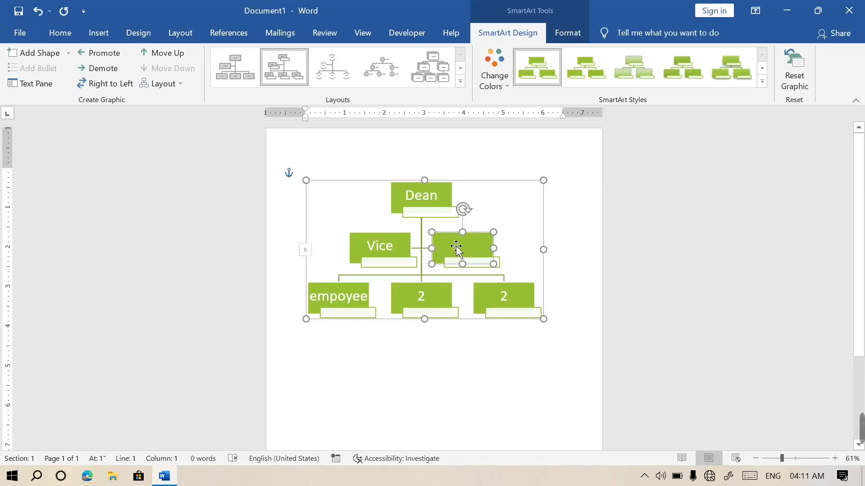
Add a second line to the "empoyee" box reading "this is" followed by a person's first name.
click(375, 306)
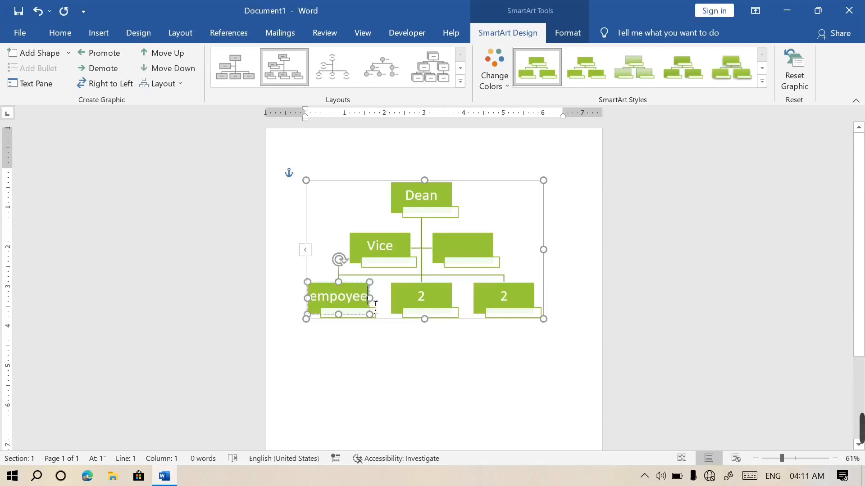
key(Return)
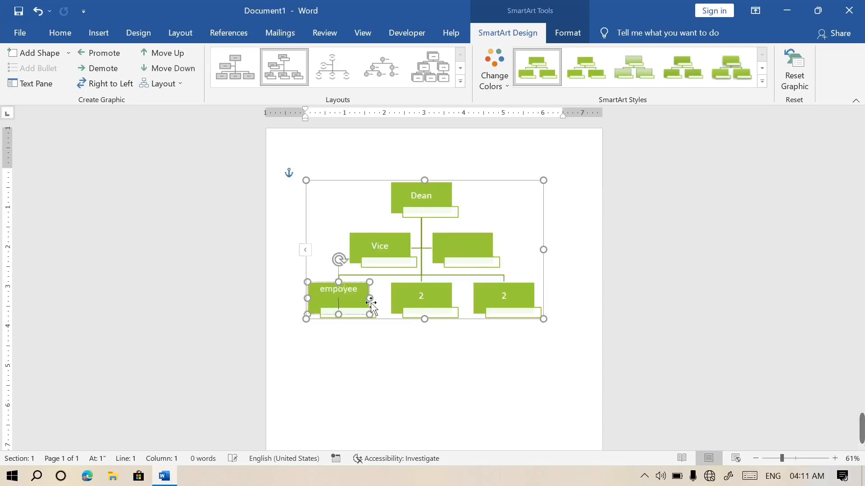
click(38, 90)
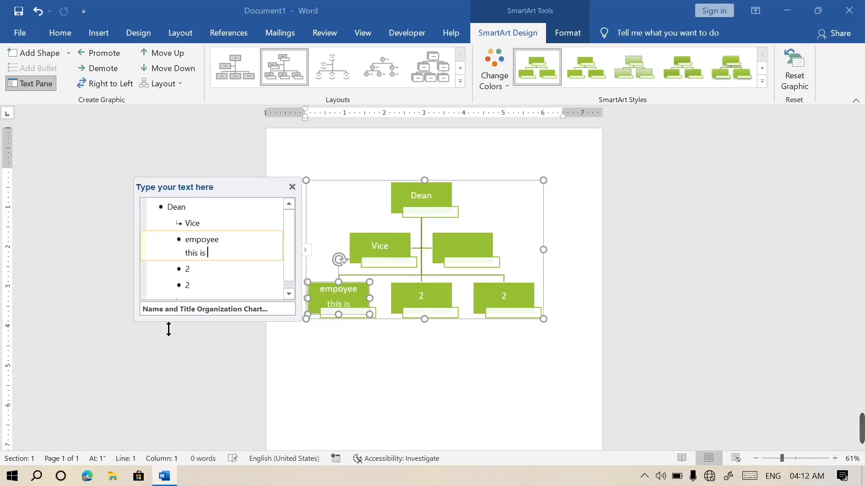
text(Ali)
Try adding sample text and extra boxes such as "this osaj" and "hfksljhtl" at the middle bottom-row entry, and undo them.
click(207, 279)
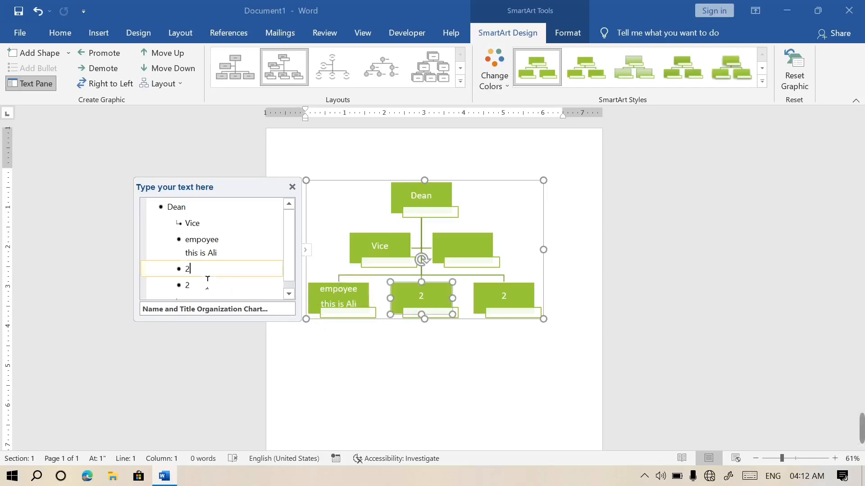
key(Return)
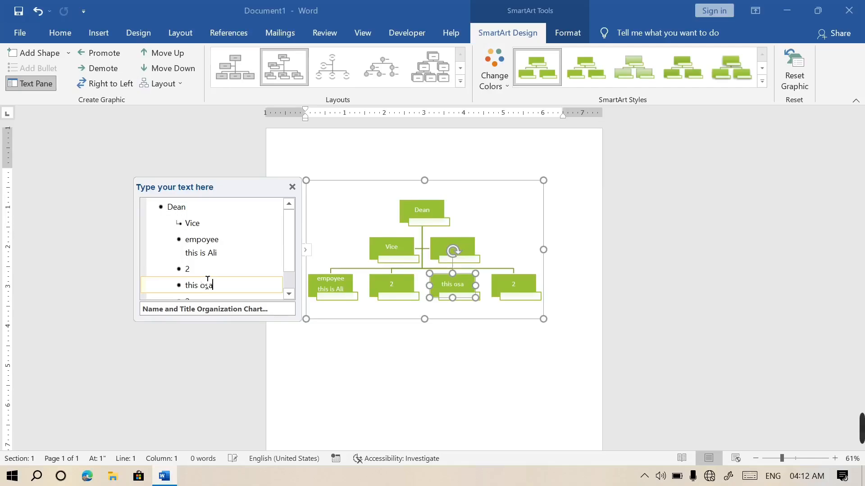
click(208, 279)
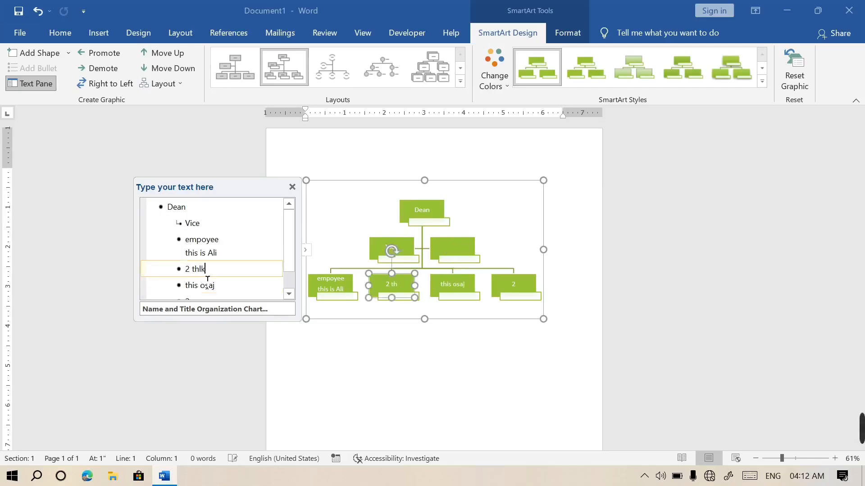
text(thlkasljklkajsjklaslksajf)
key(Return)
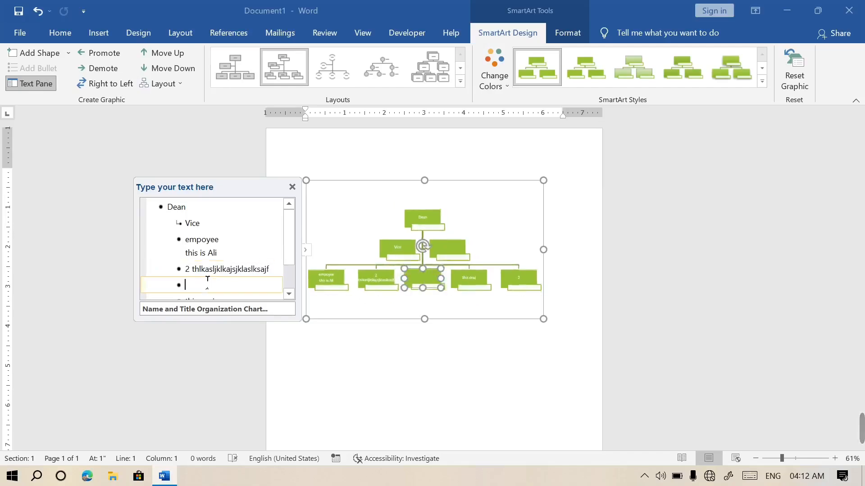
text(hfksljhtl)
key(Return)
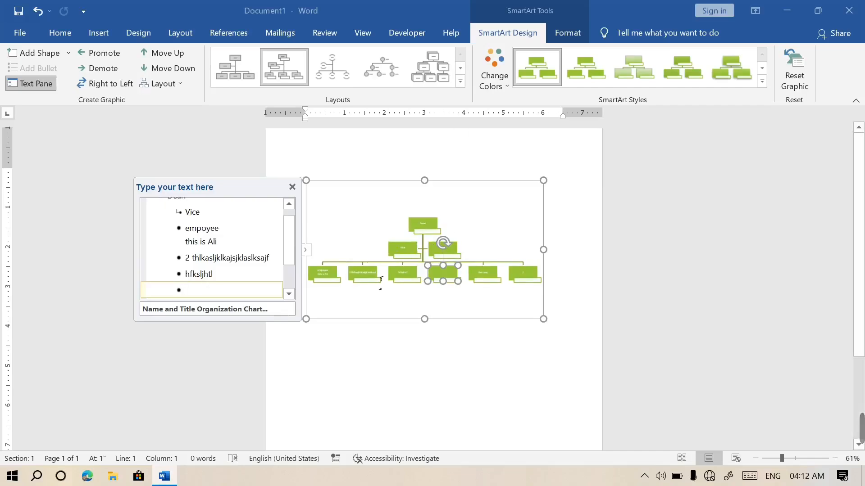
key(ctrl+z)
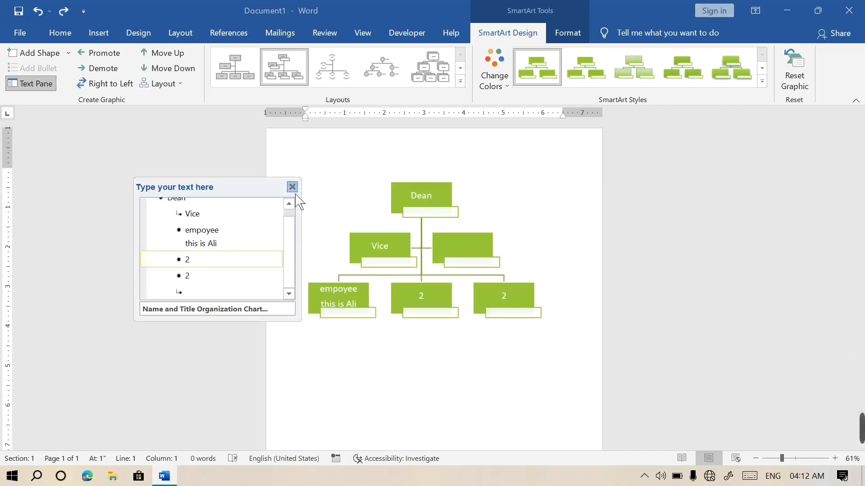
Close the chart's text pane, promote the "empoyee" box one level, and undo the promotion.
click(292, 186)
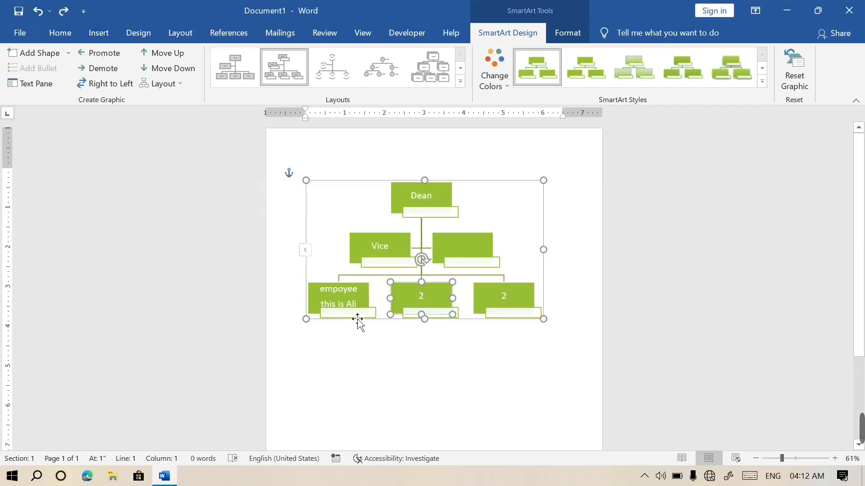
click(367, 301)
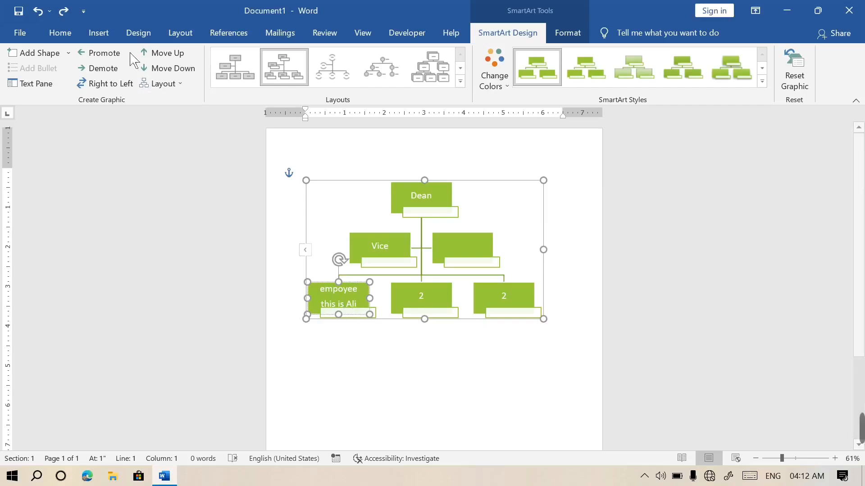
click(104, 54)
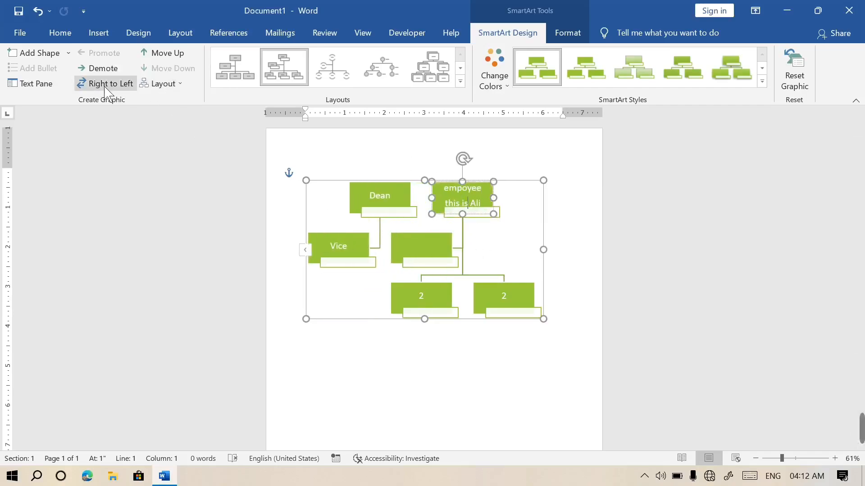
key(ctrl+z)
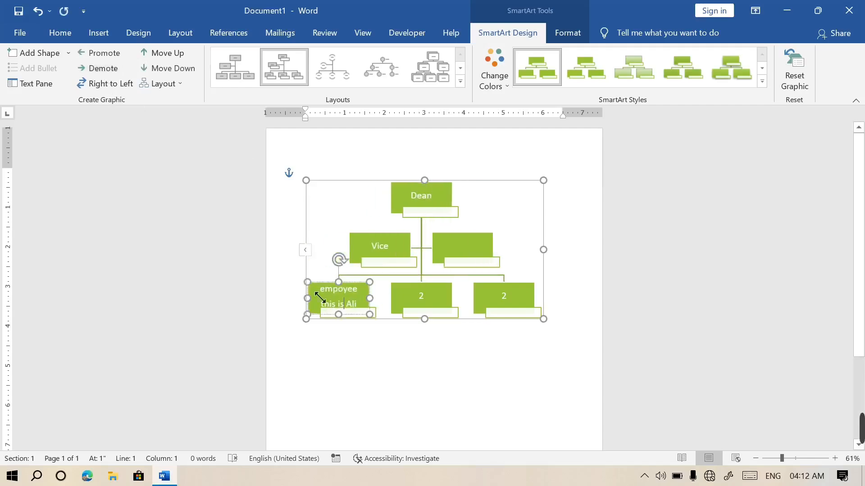
Try mirroring the chart right to left and back, and moving the "empoyee" box up and down in the order.
click(120, 91)
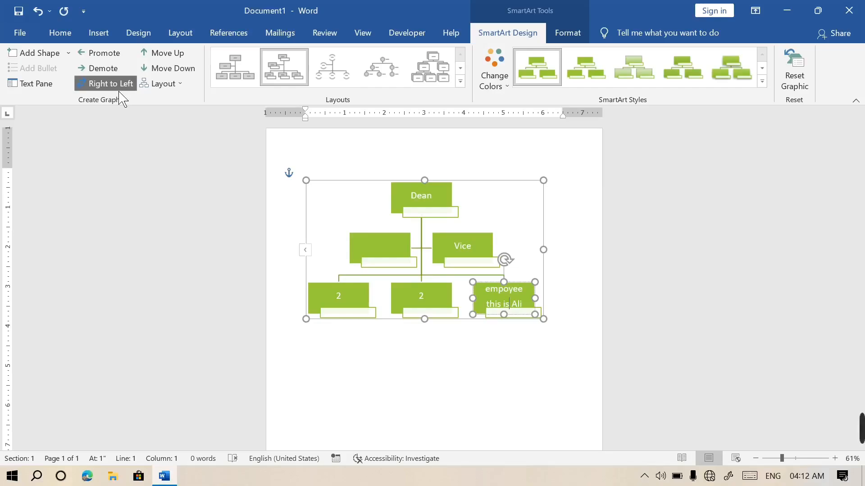
click(120, 91)
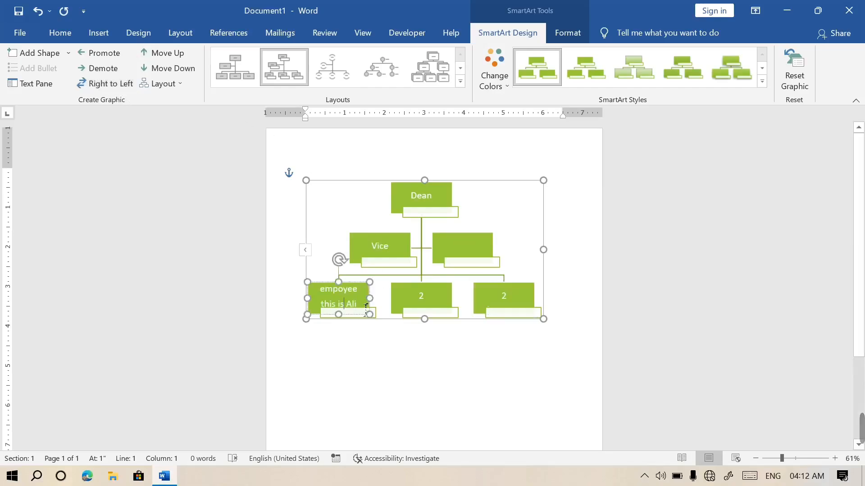
click(169, 54)
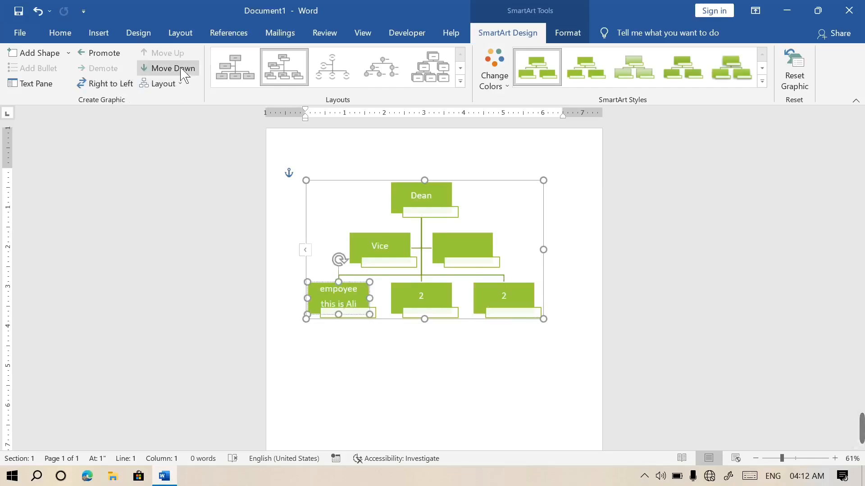
click(178, 69)
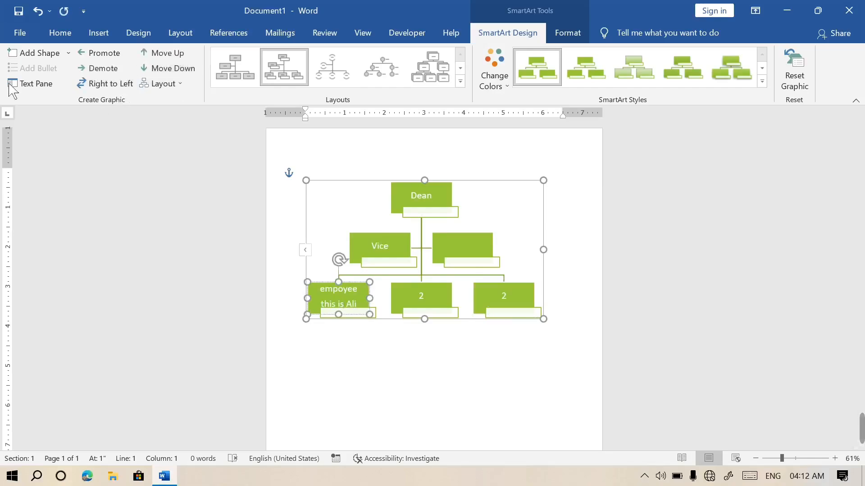
Try to apply the Both branch layout to the "empoyee" box.
click(184, 88)
click(184, 108)
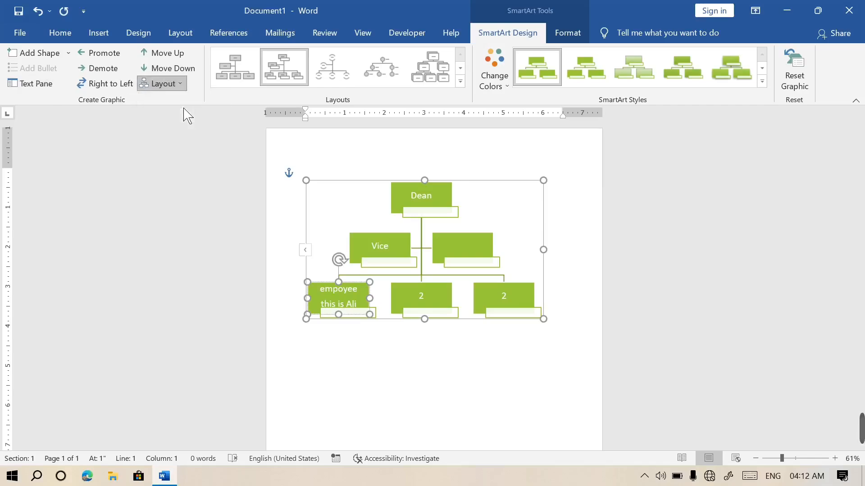
click(183, 88)
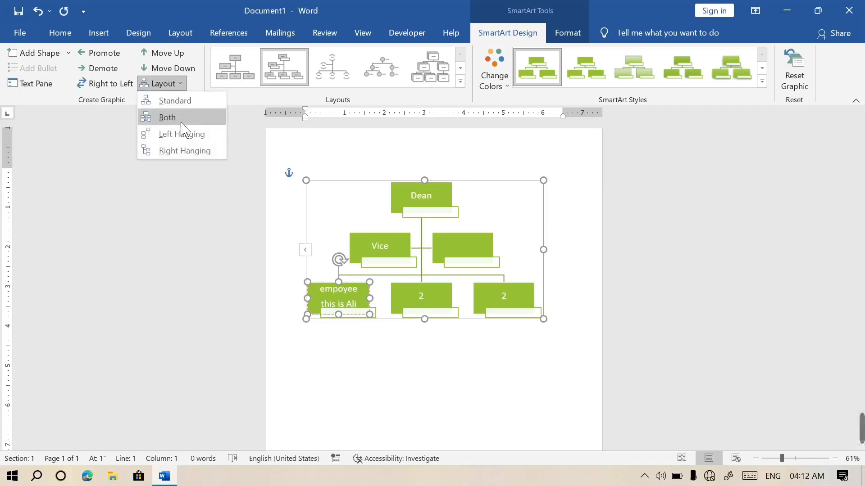
click(183, 120)
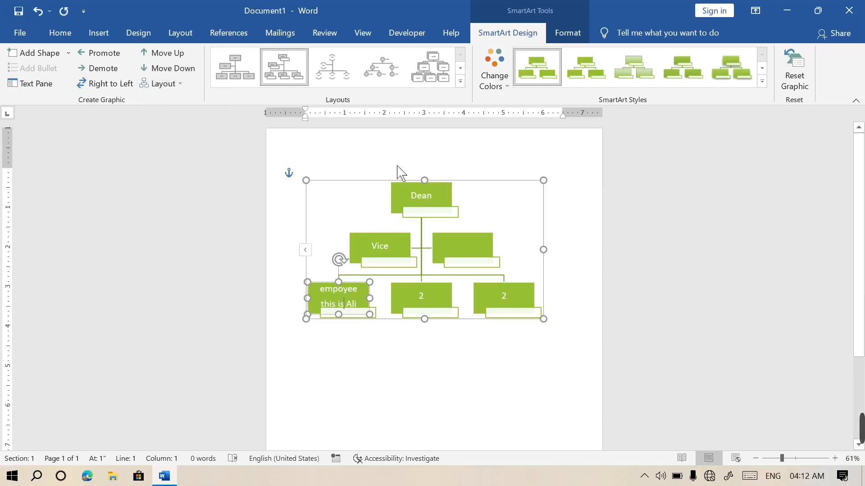
Try half-circle, circle-picture and plain box layouts on the chart, and settle on the table-style hierarchy with Dean spanning the other boxes.
click(333, 84)
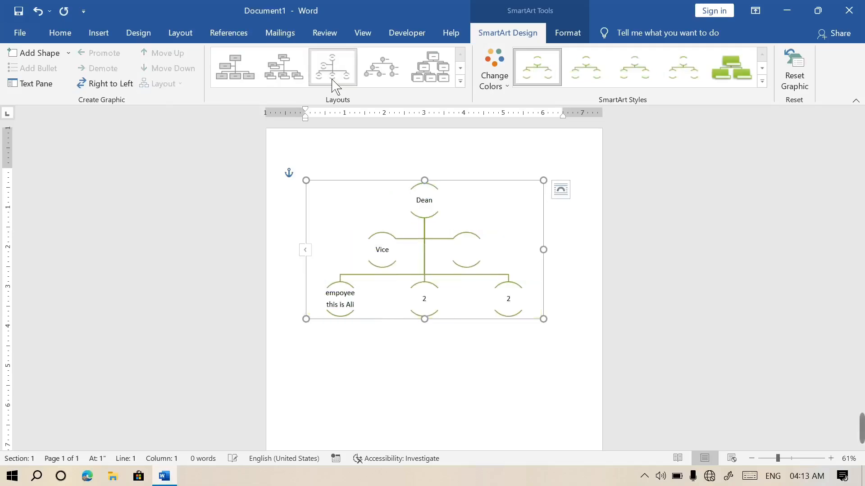
click(381, 83)
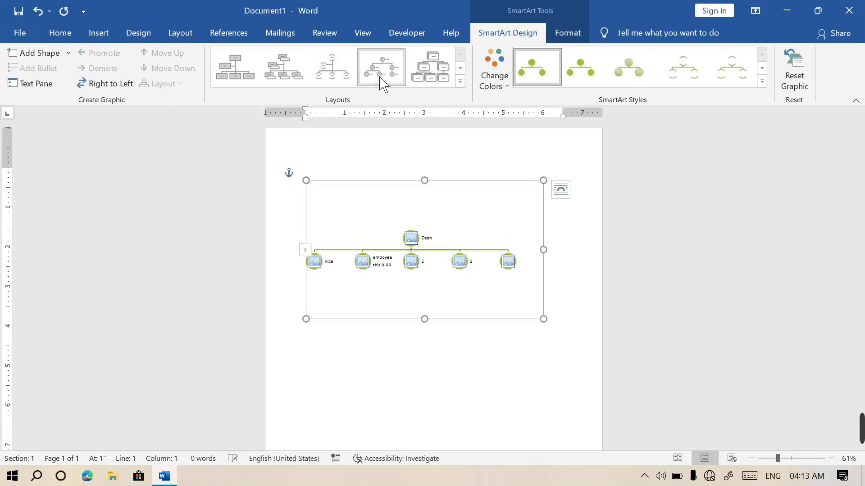
click(439, 81)
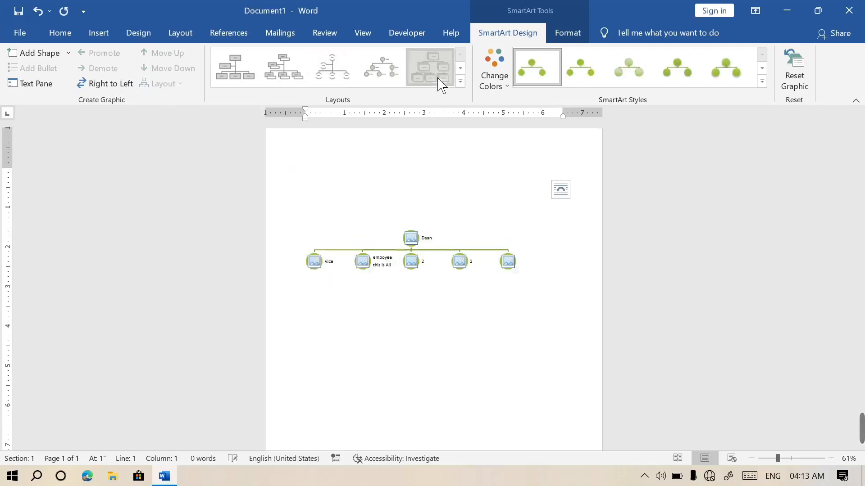
click(243, 76)
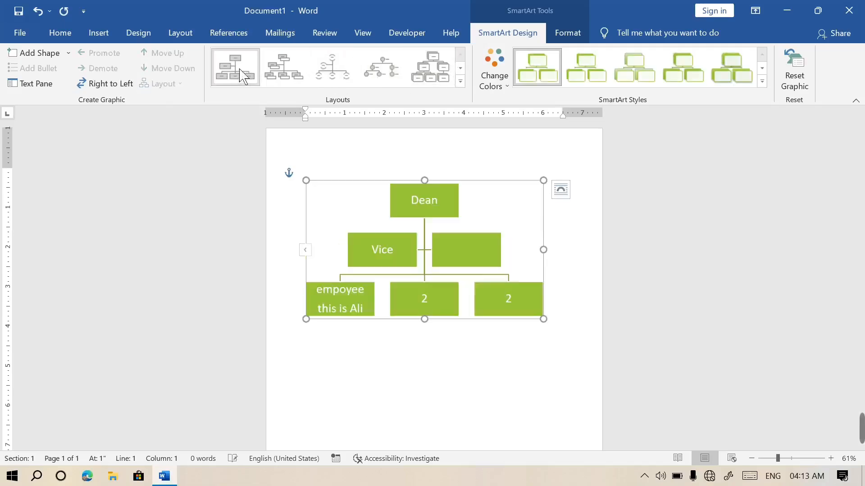
click(460, 82)
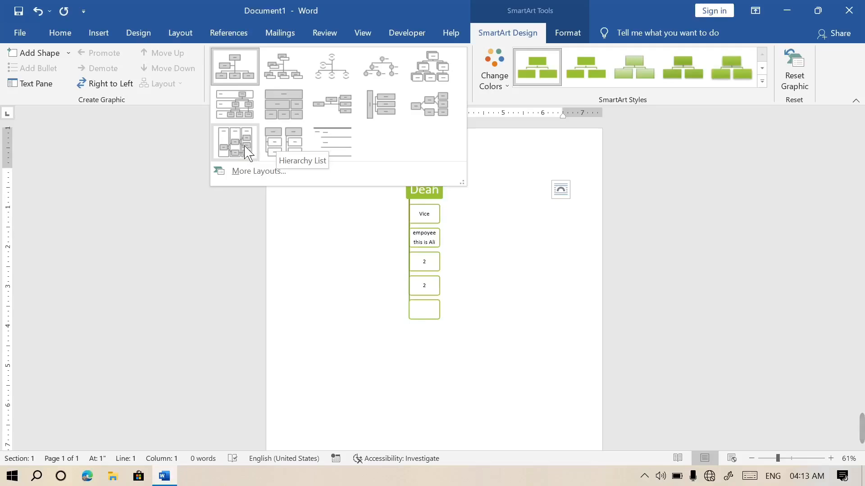
click(301, 123)
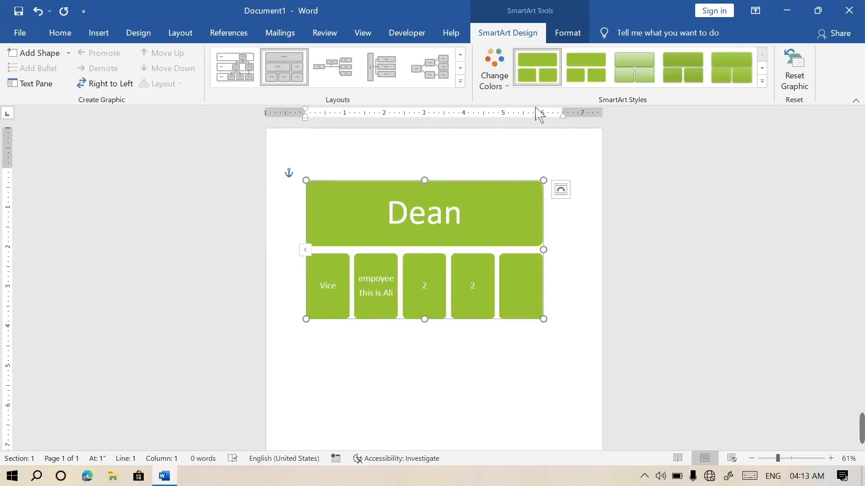
Try the Gradient Range - Accent 1 colours and a tilted 3-D style on the graphic, and reset its formatting.
click(507, 87)
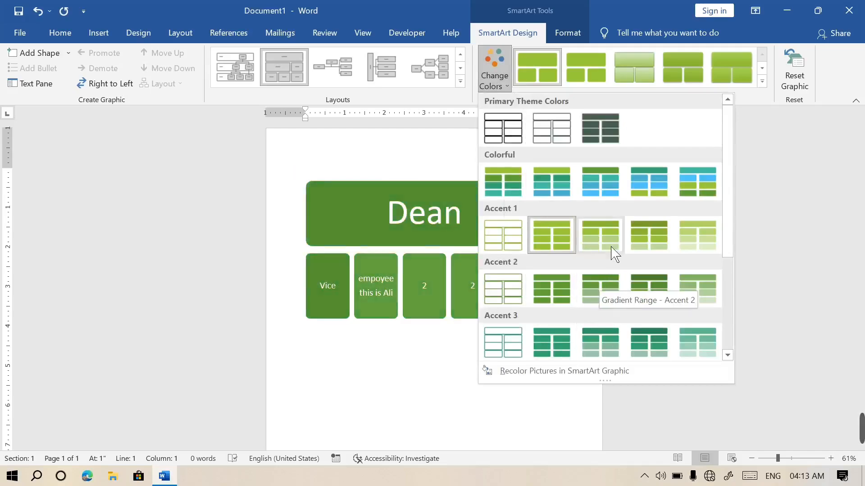
click(603, 238)
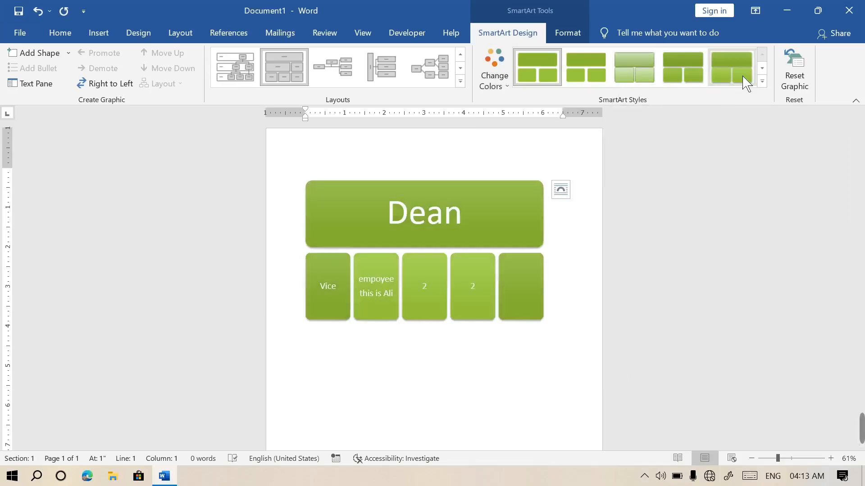
click(762, 82)
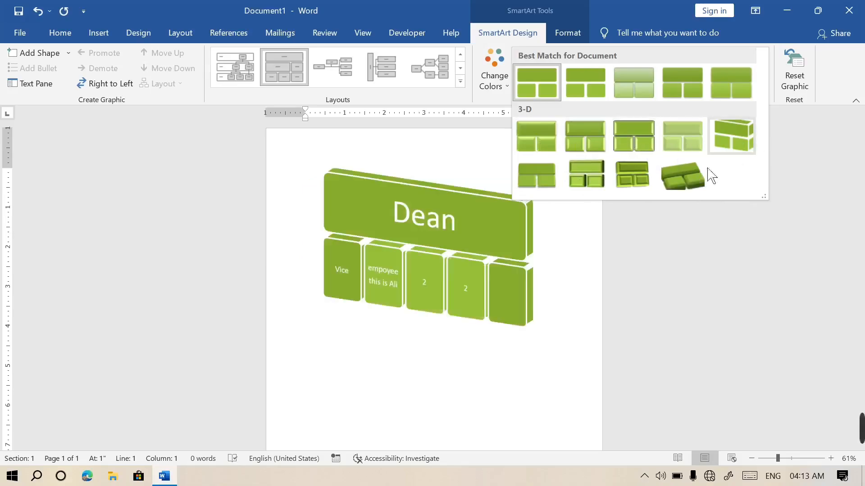
click(696, 182)
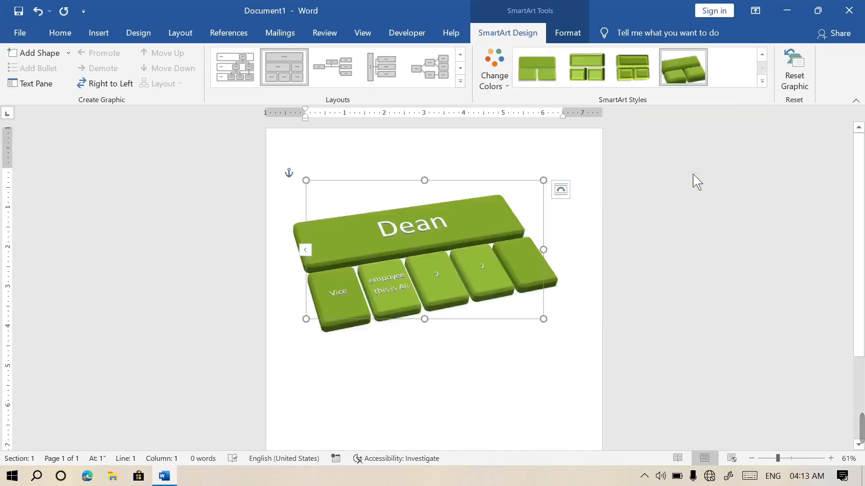
click(807, 93)
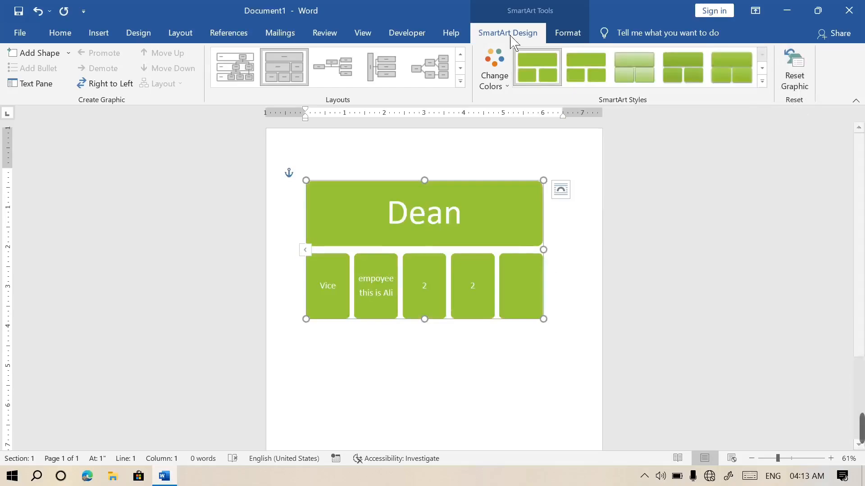
Change the Dean box's shape to a smiley face, a heart, and finally a horizontal flowchart cylinder.
click(568, 35)
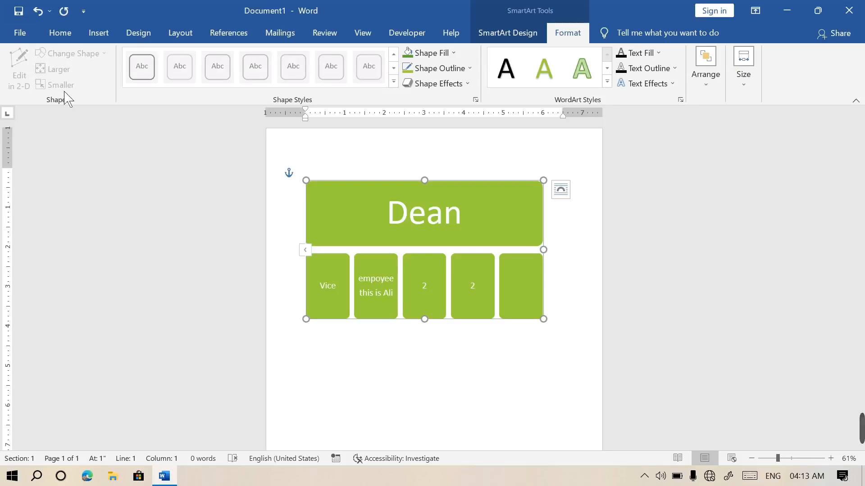
click(351, 224)
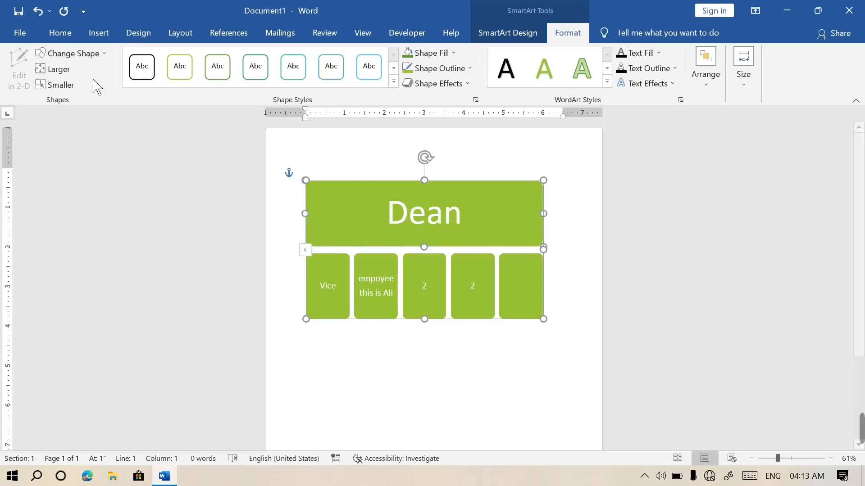
click(110, 58)
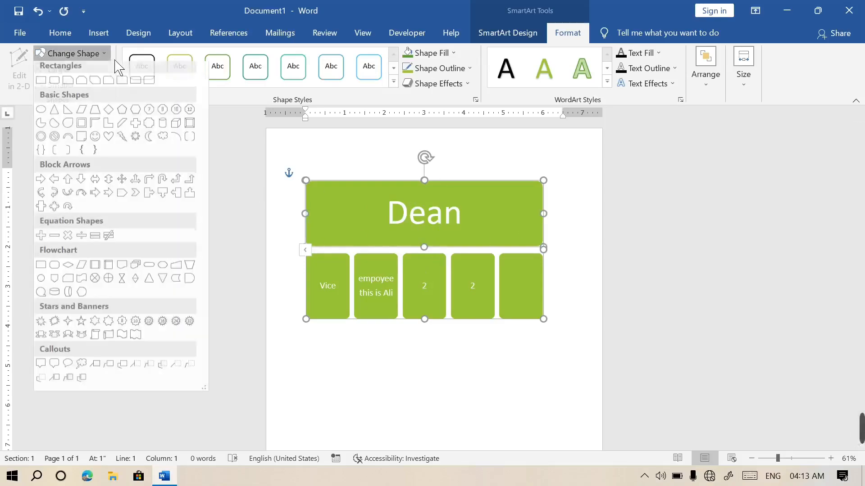
click(96, 142)
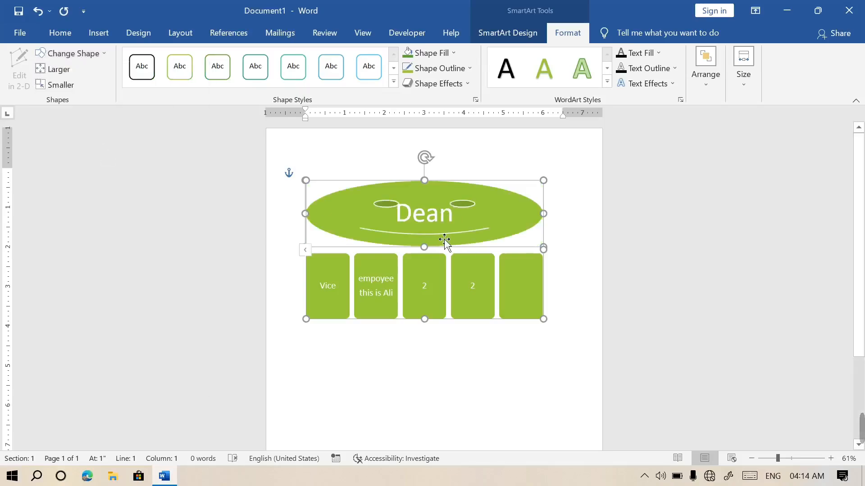
click(108, 54)
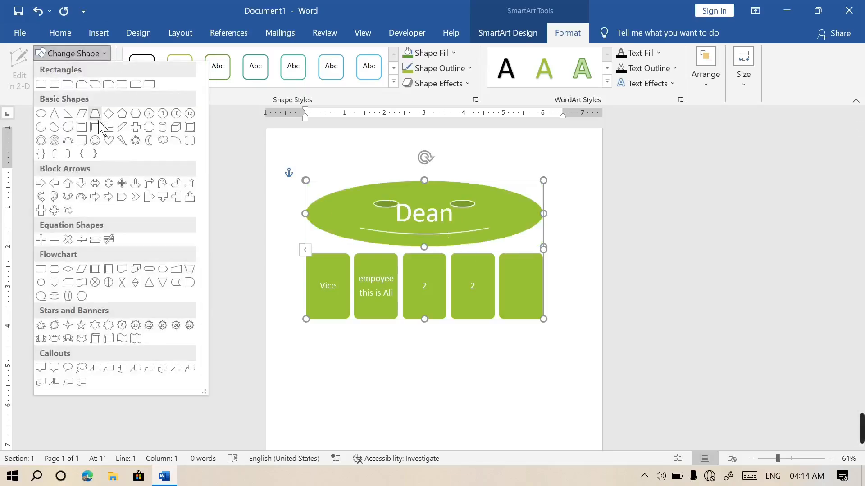
click(108, 141)
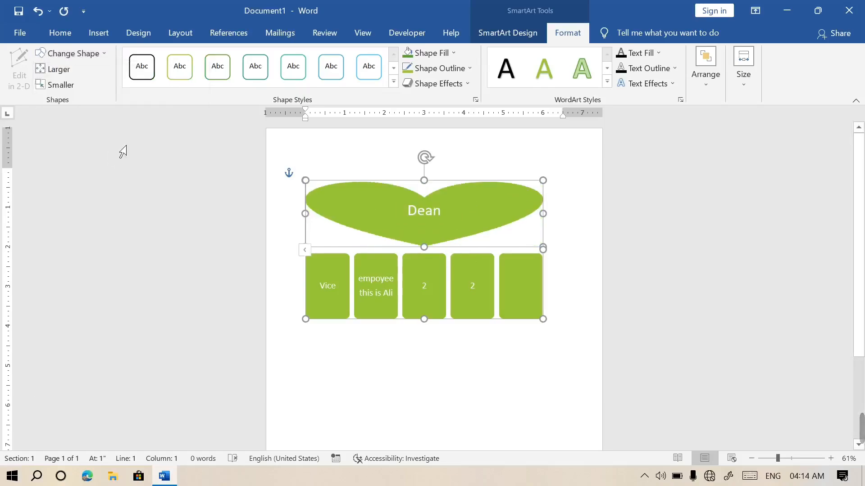
click(107, 54)
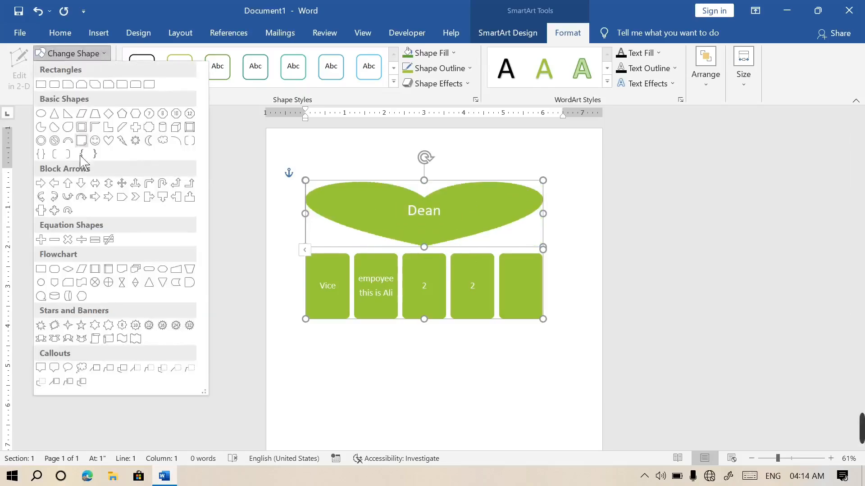
click(74, 301)
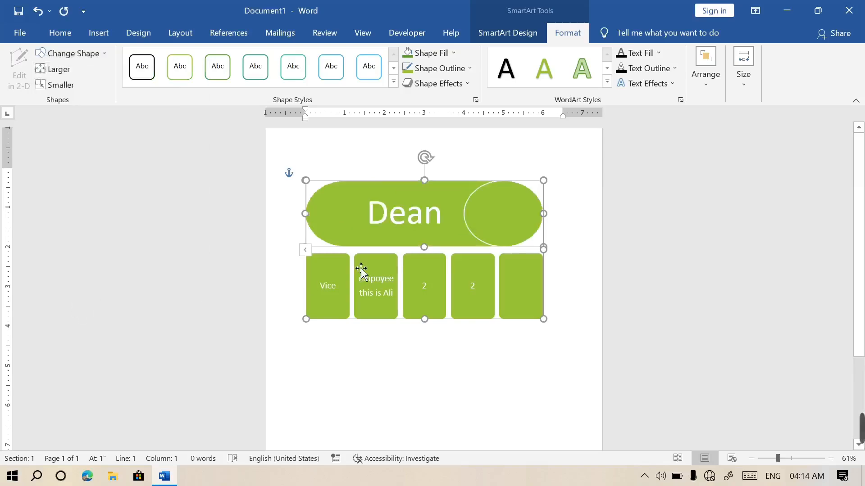
Enlarge the Dean cylinder by three increments, and shrink it to about half the graphic's width.
click(61, 70)
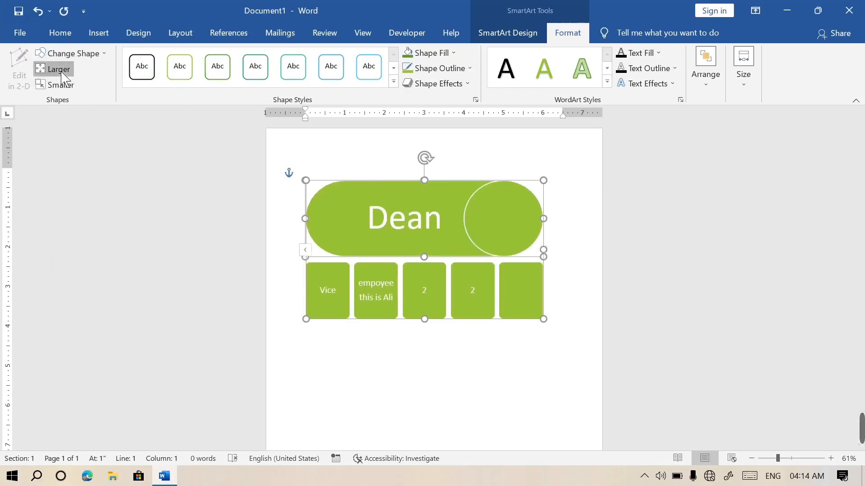
click(61, 70)
click(60, 70)
click(56, 86)
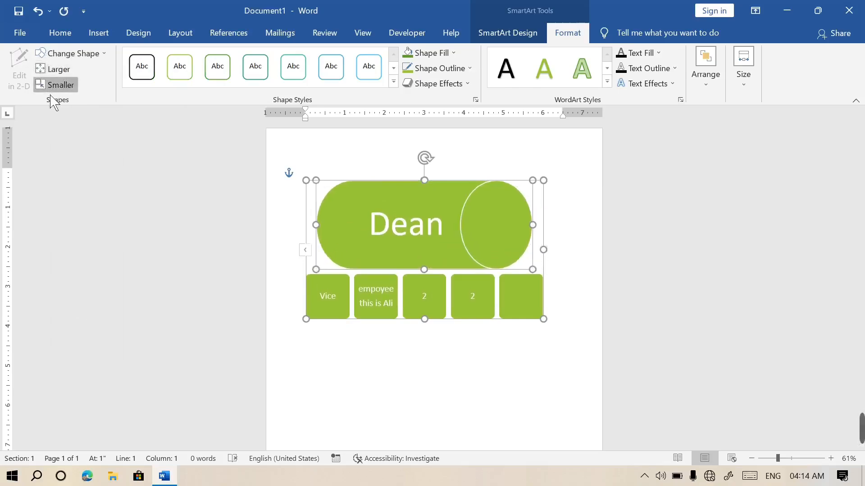
click(52, 92)
click(51, 92)
click(51, 92)
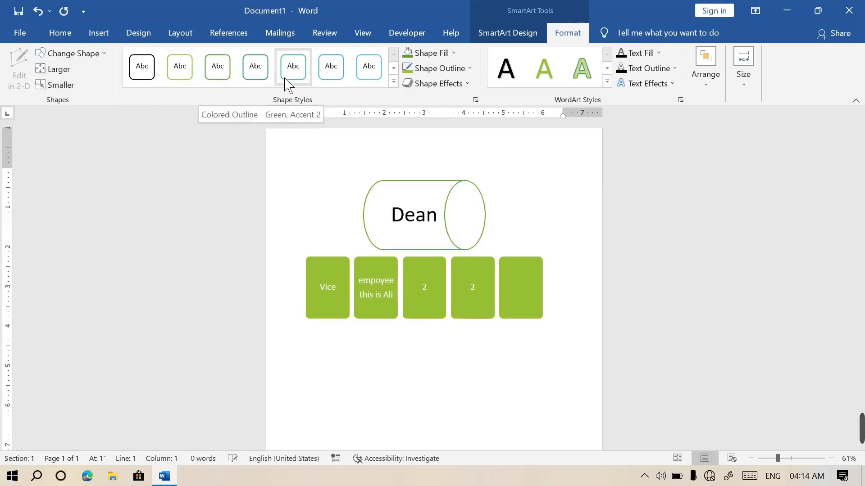
Apply a green gradient preset style to the Dean cylinder, and replace its fill with standard orange.
click(393, 82)
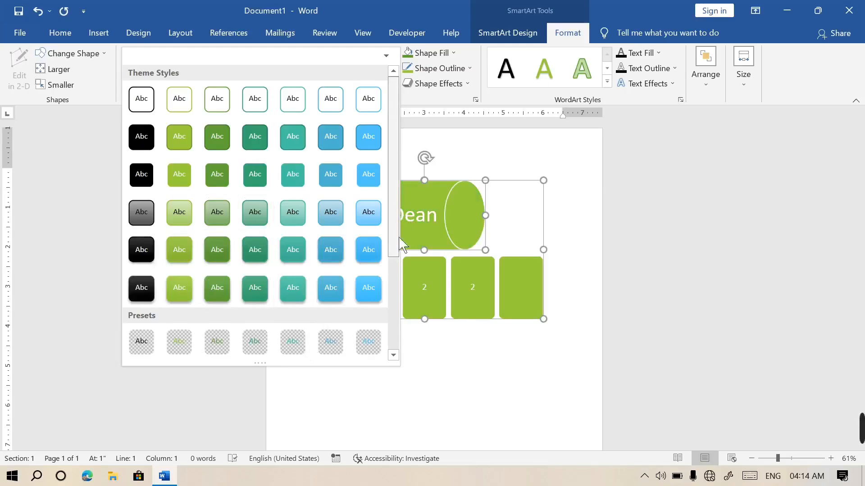
drag(399, 217, 399, 332)
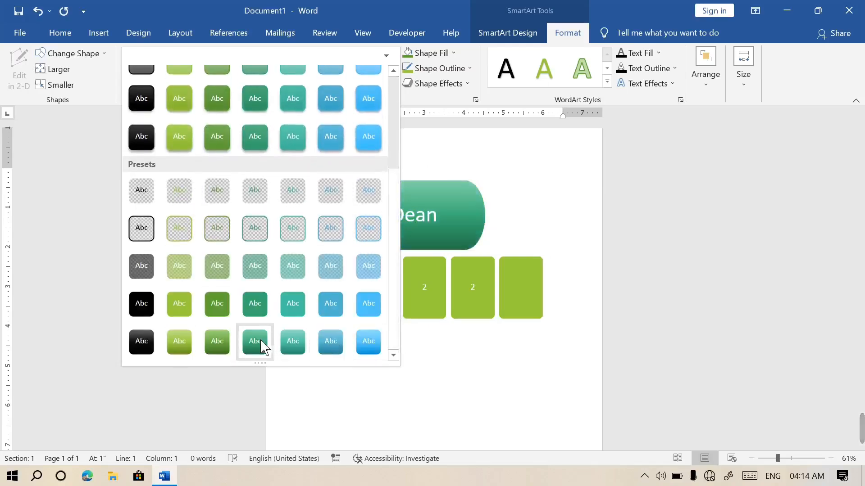
click(248, 351)
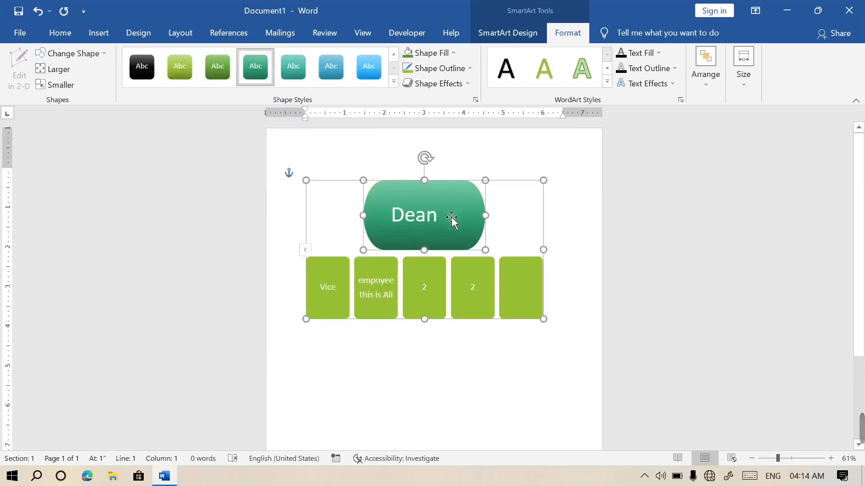
click(458, 56)
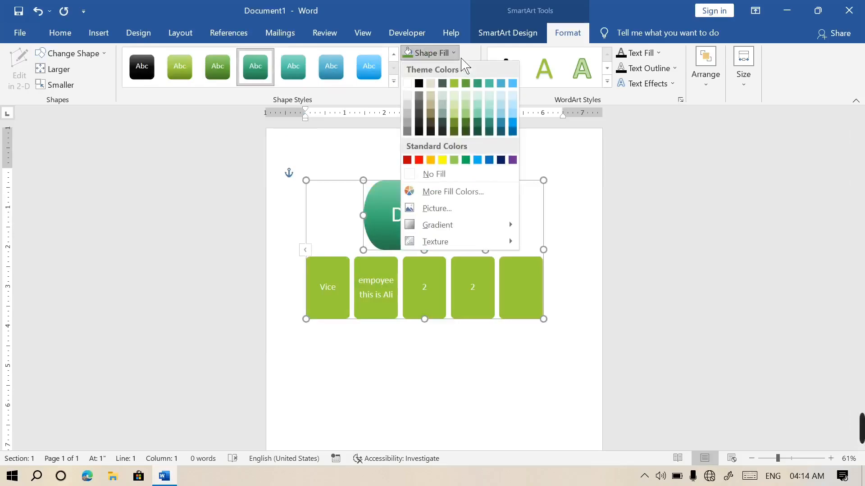
click(431, 161)
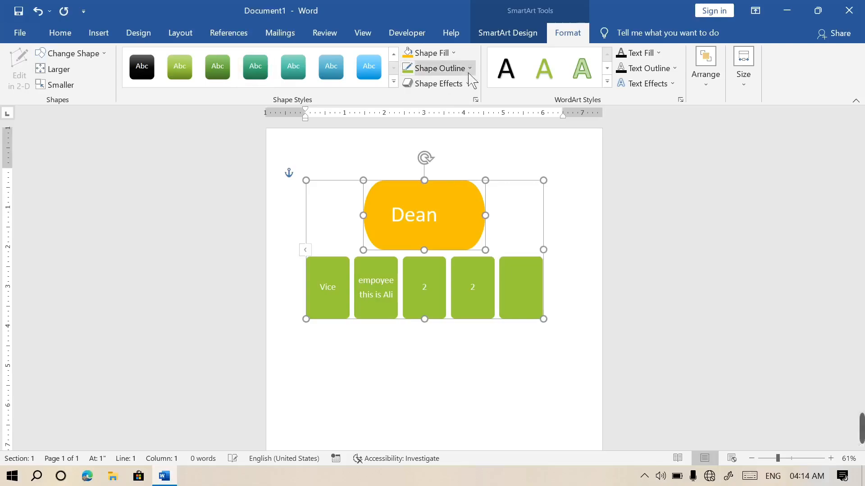
click(454, 54)
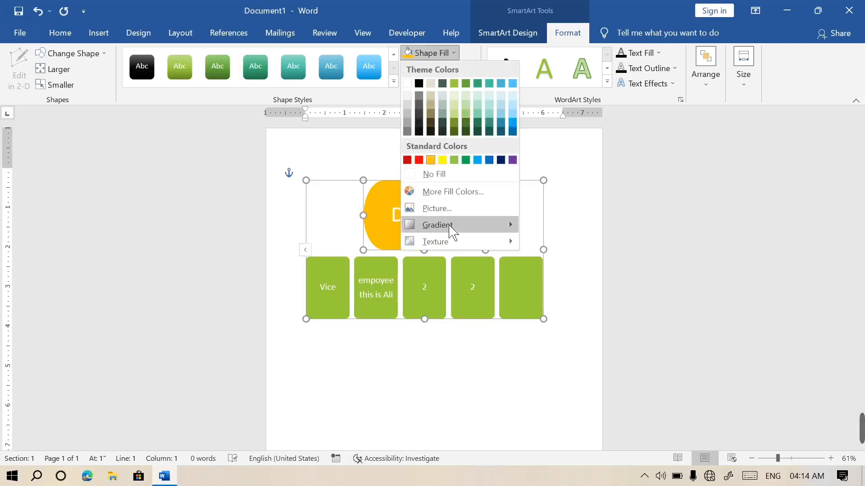
mouse_move(461, 228)
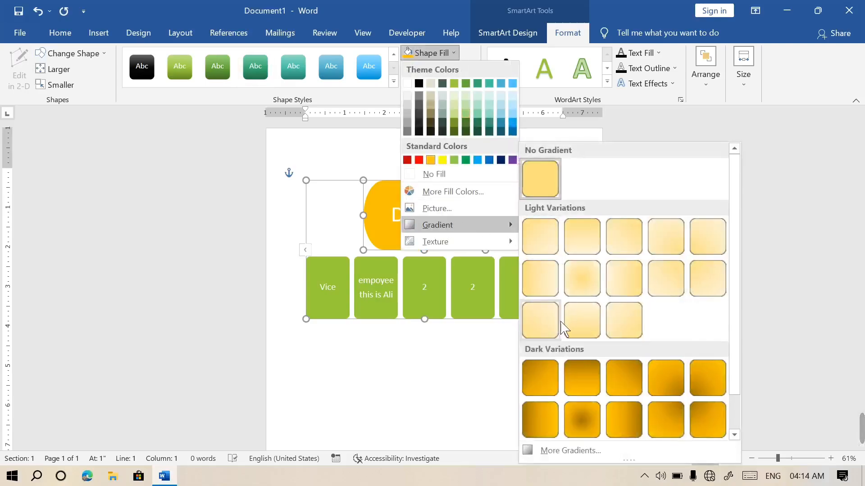
click(544, 127)
Give the Dean cylinder a black outline with a 6 pt weight.
click(469, 68)
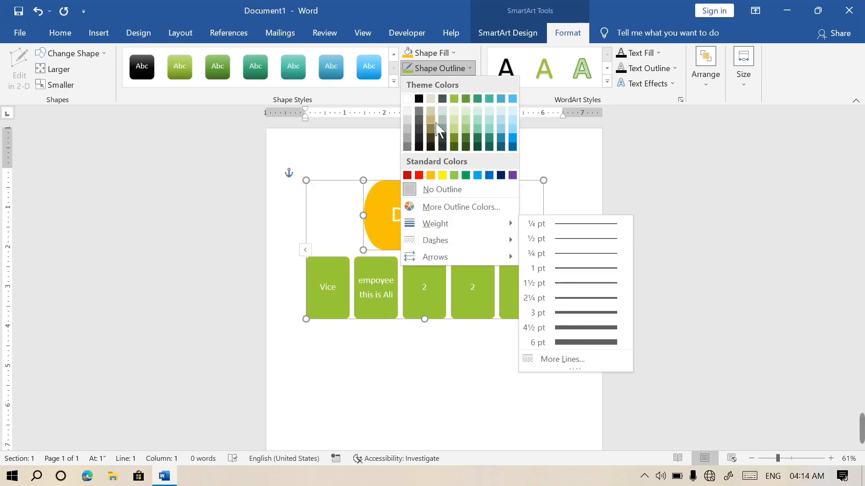
click(429, 149)
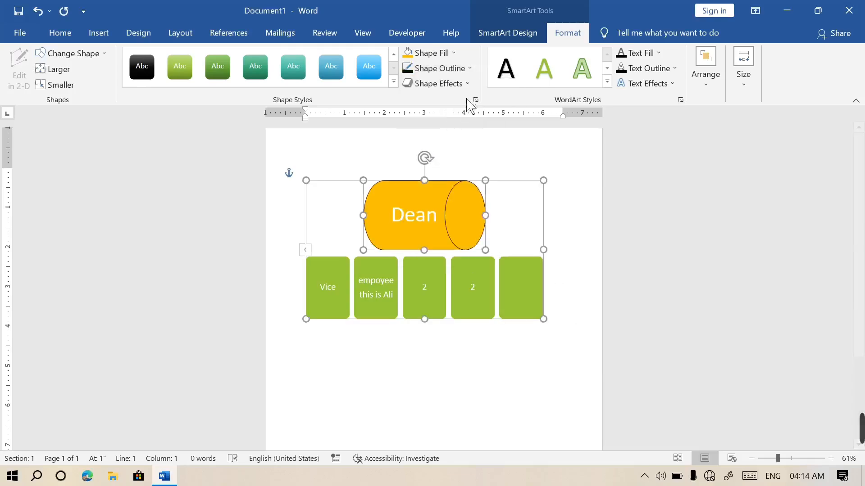
click(469, 68)
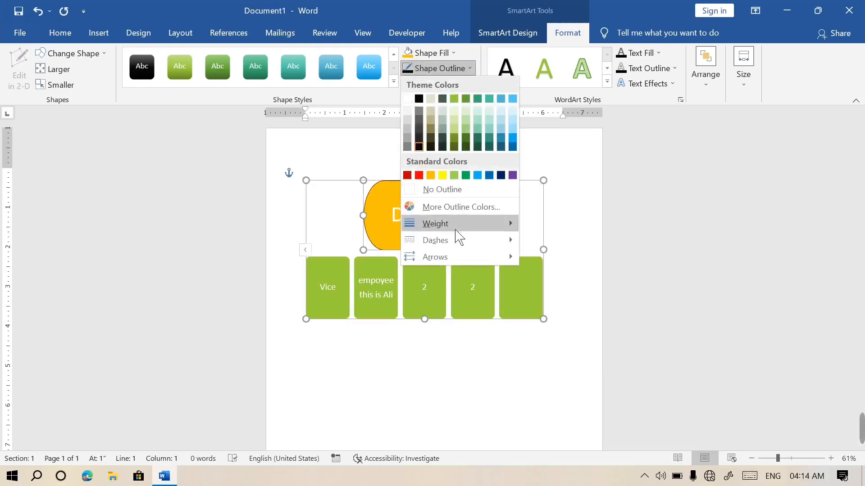
mouse_move(450, 224)
click(580, 344)
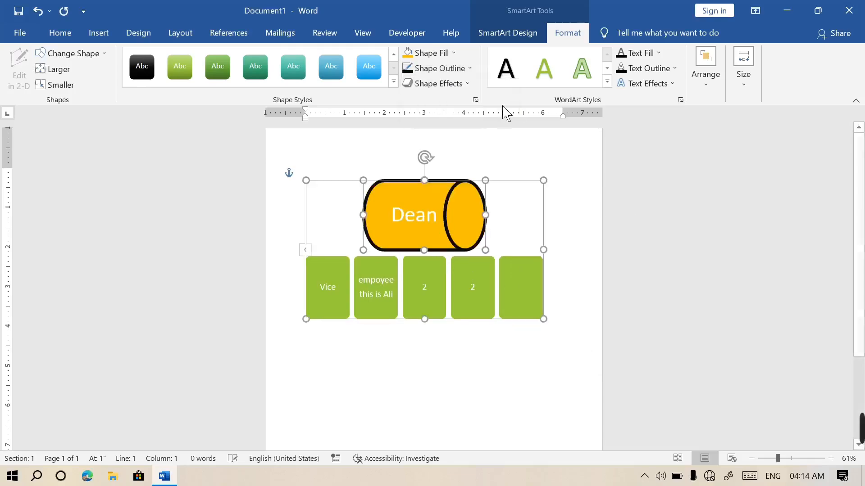
click(467, 84)
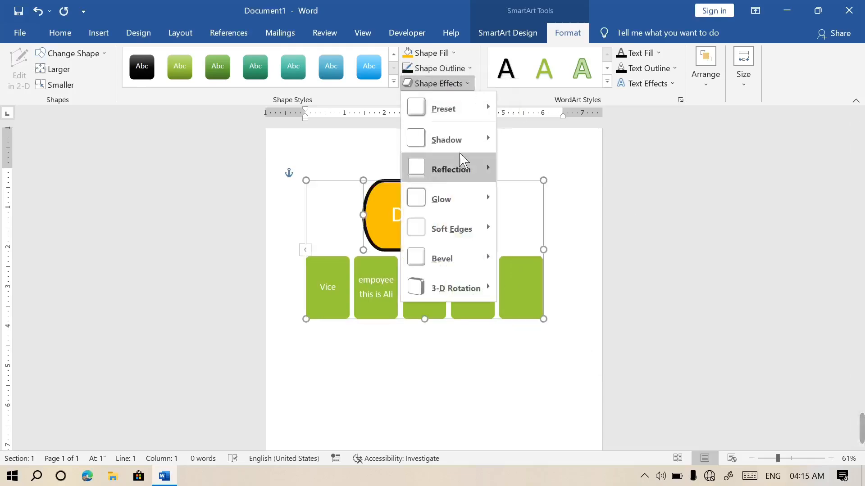
mouse_move(478, 140)
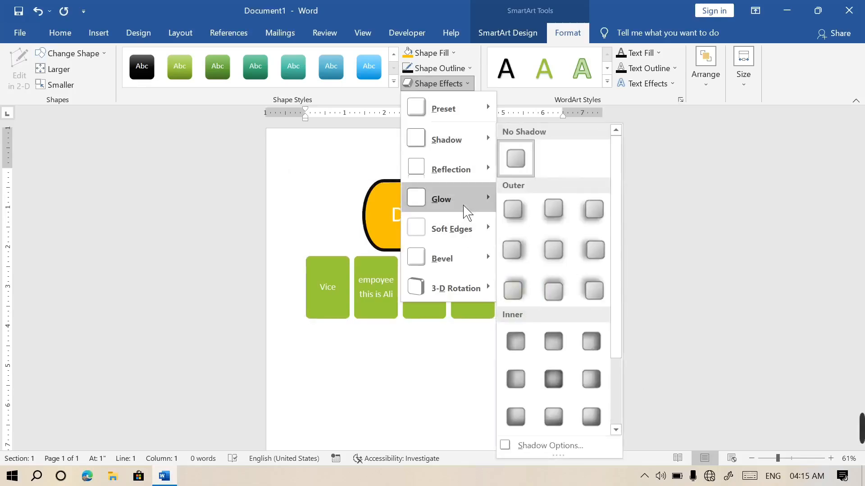
mouse_move(463, 203)
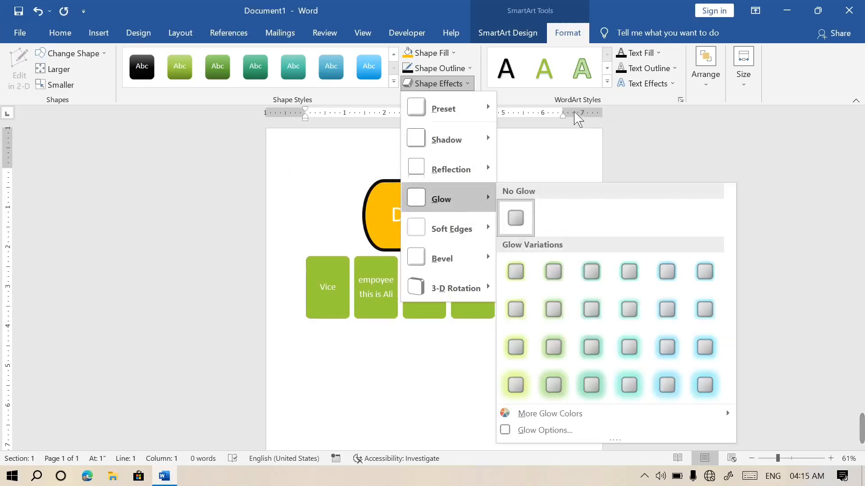
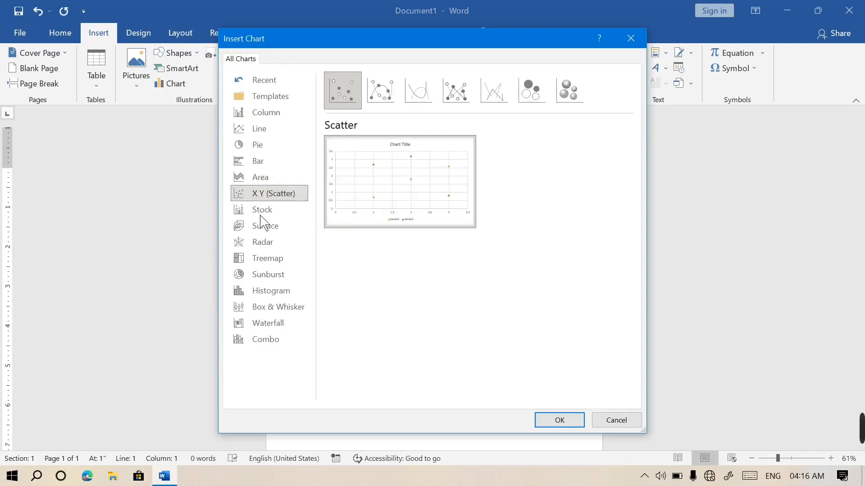
Examine the Stock, Radar, Treemap, Sunburst, Histogram, Waterfall, Box & Whisker and Combo chart types.
click(264, 213)
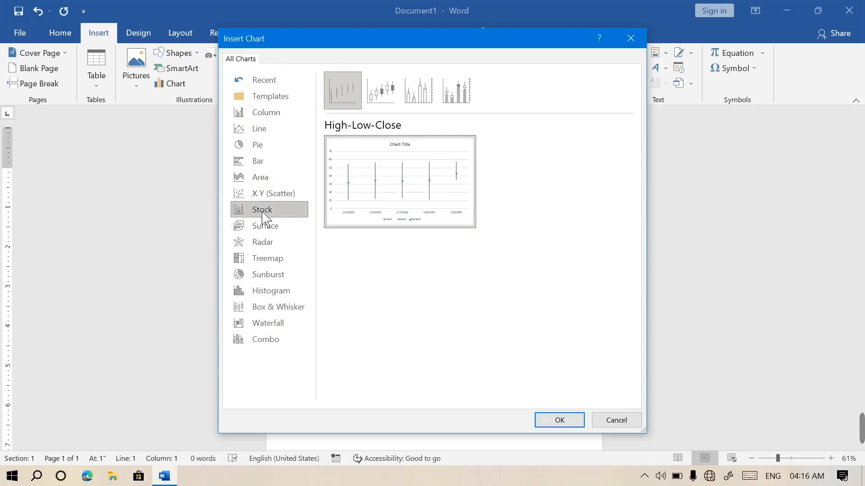
click(262, 244)
click(265, 260)
click(265, 276)
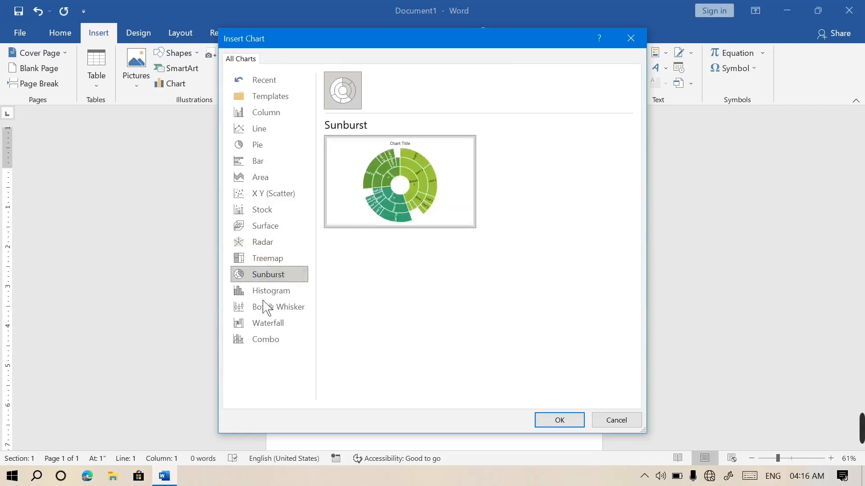
click(266, 292)
click(266, 321)
click(267, 309)
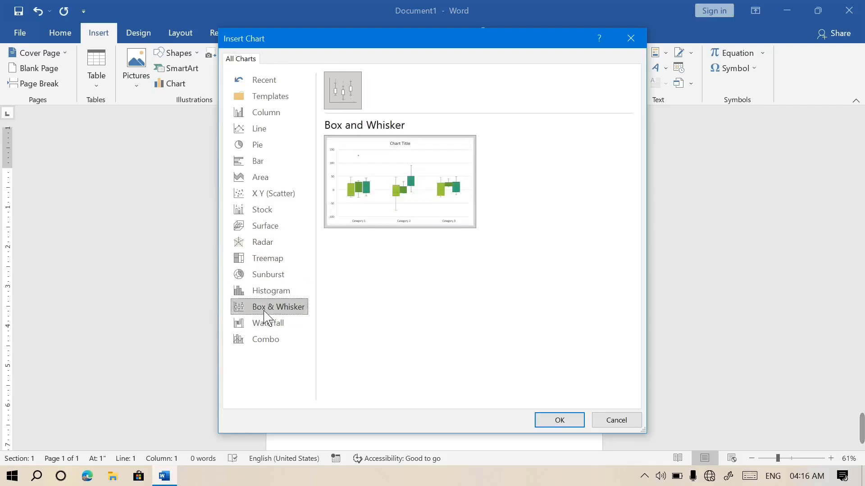
click(266, 344)
Insert a Clustered Column chart in the document and move its data sheet clear of the chart.
click(286, 118)
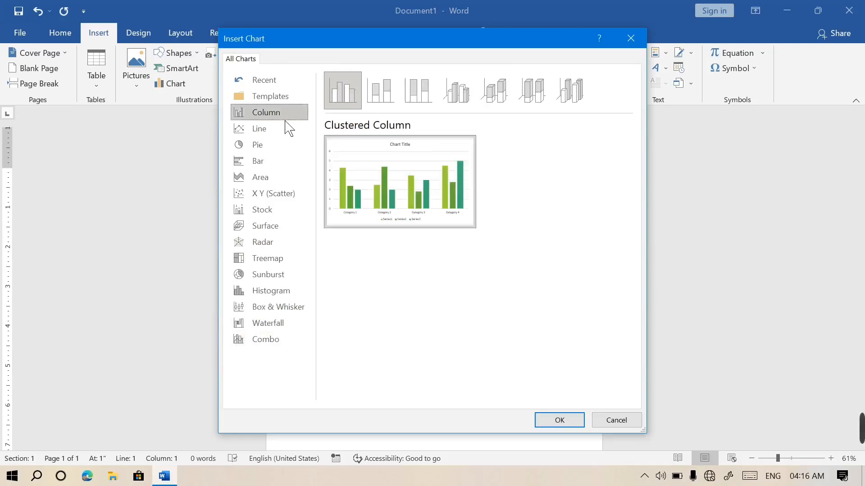
mouse_move(445, 211)
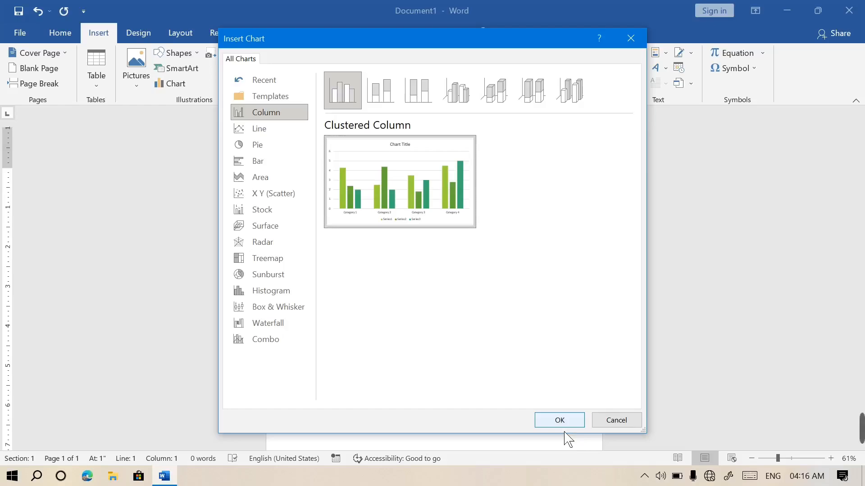
click(563, 426)
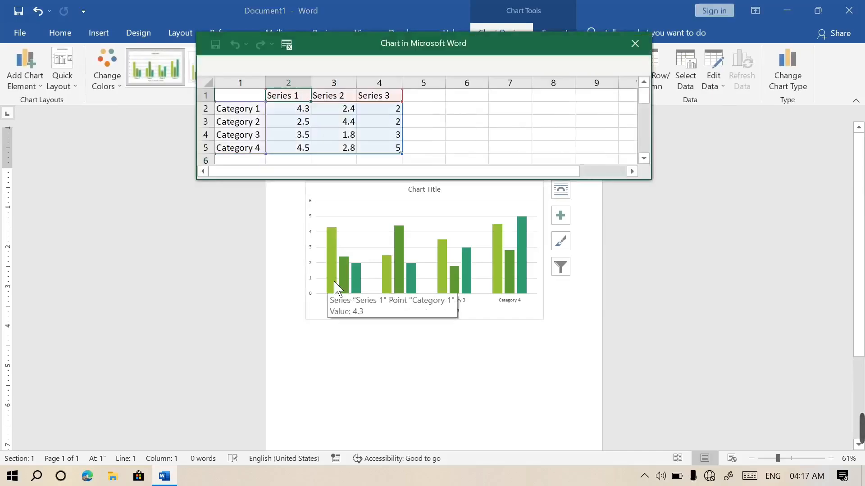
drag(514, 53, 749, 135)
drag(598, 130, 691, 138)
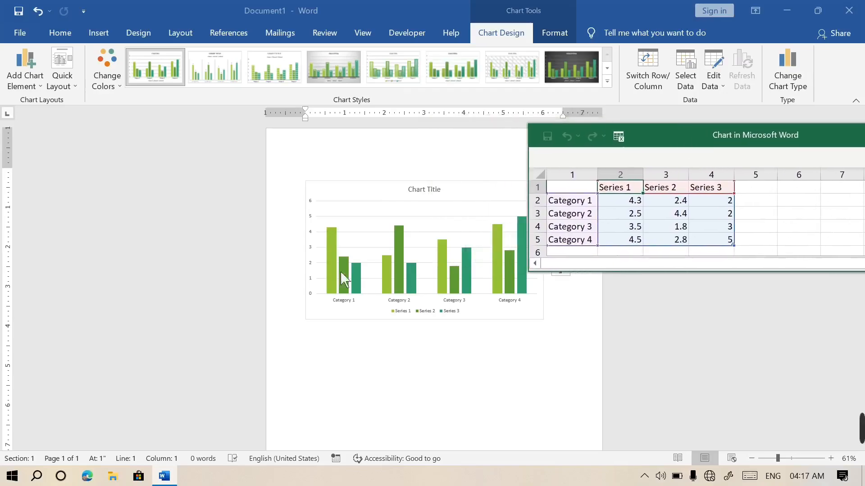
Replace the Category 1 label in the chart's data sheet with 2022.
click(589, 207)
double_click(588, 207)
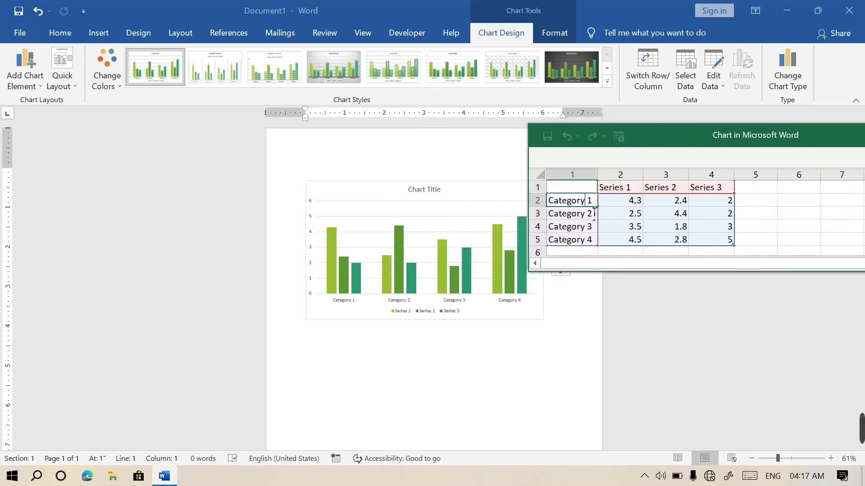
drag(601, 212, 553, 212)
text(2022)
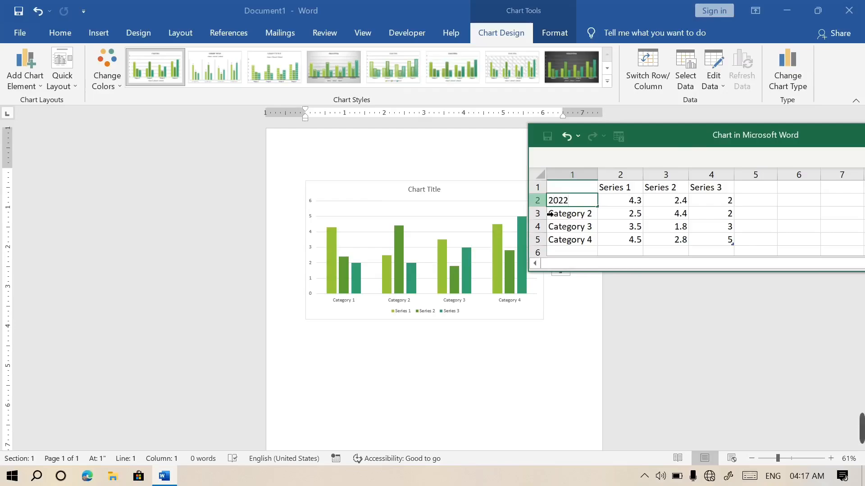
click(570, 216)
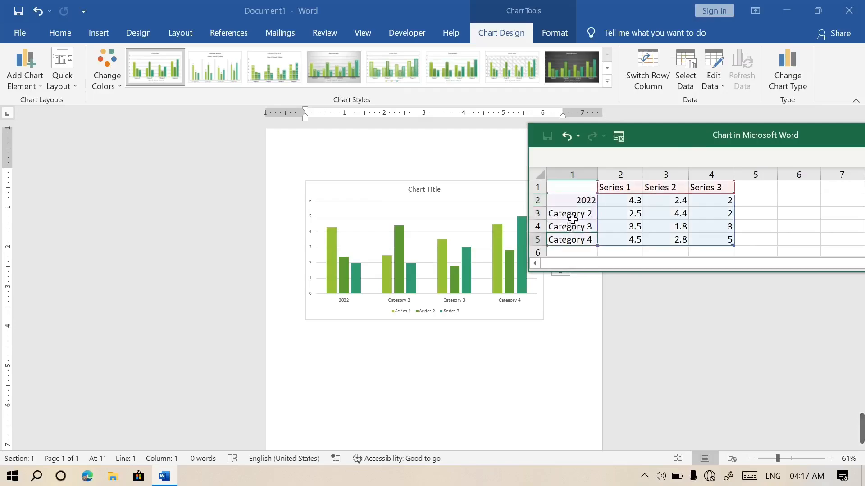
Try to fill the remaining category cells downward from the 2022 cell.
double_click(573, 217)
click(579, 206)
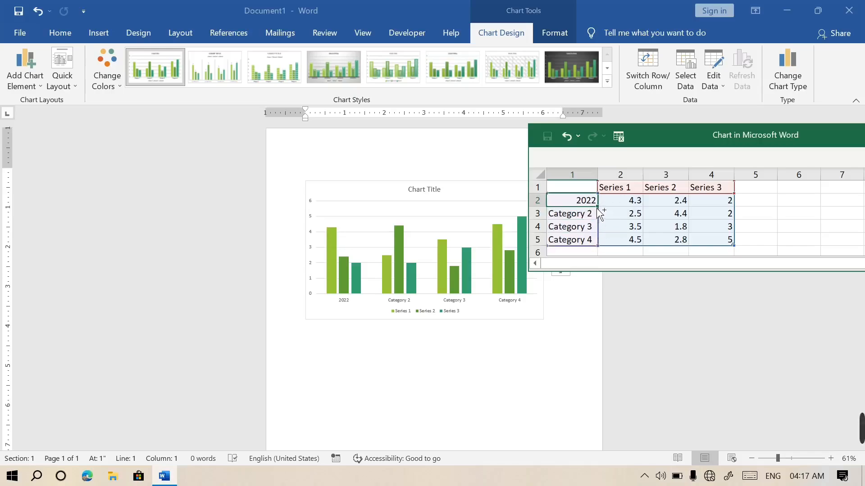
drag(599, 212, 604, 263)
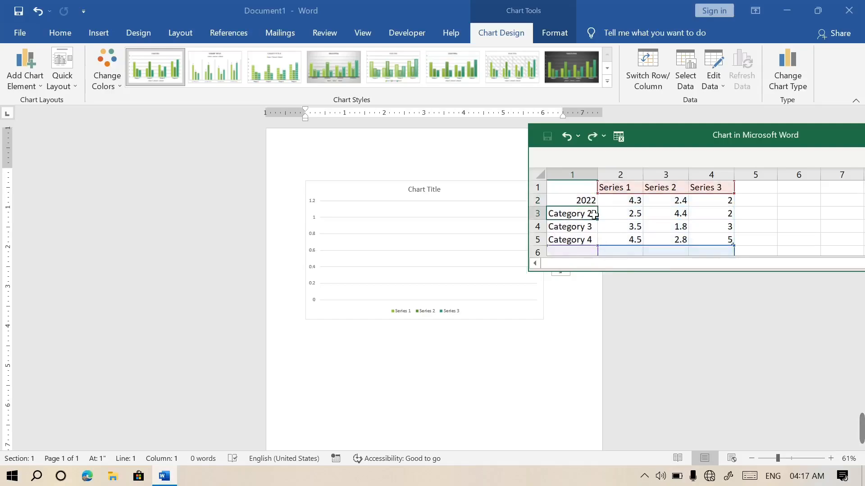
Replace the Category 2, Category 3 and Category 4 labels with 2023, 2024 and 2025.
text(2023)
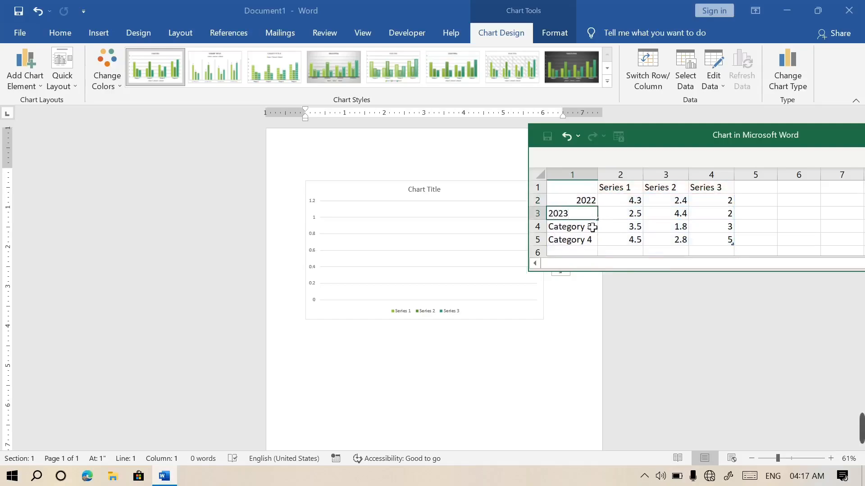
key(Return)
text(2)
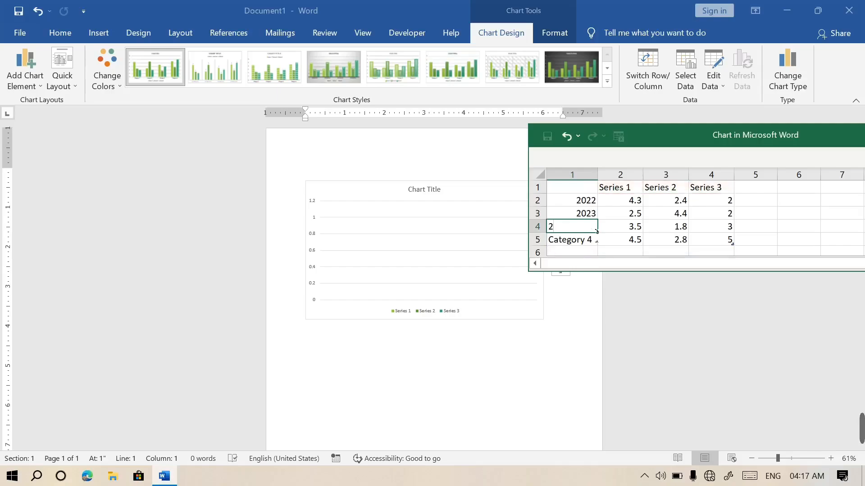
text(024)
key(Return)
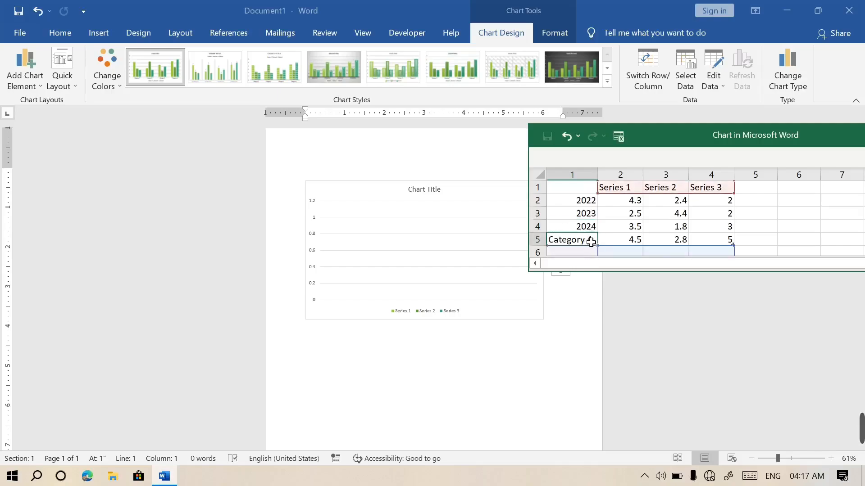
text(2)
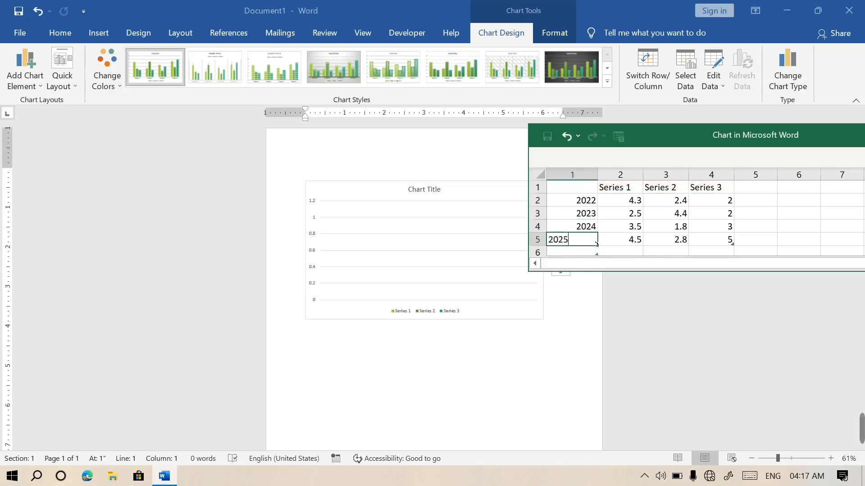
text(025)
click(633, 201)
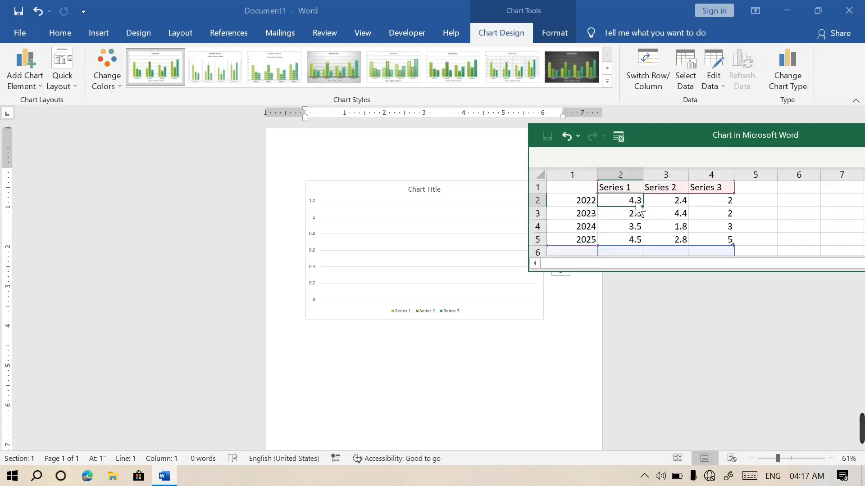
Rename the Series 1 header in the chart's data sheet as male.
click(630, 189)
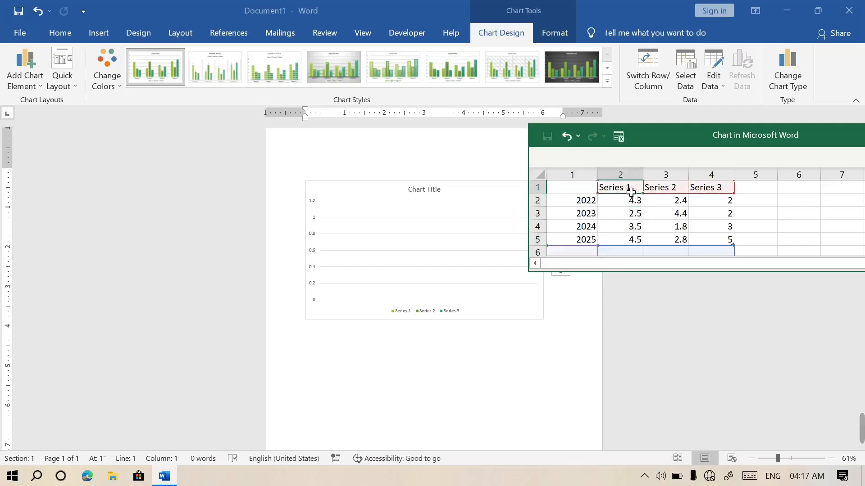
text(male)
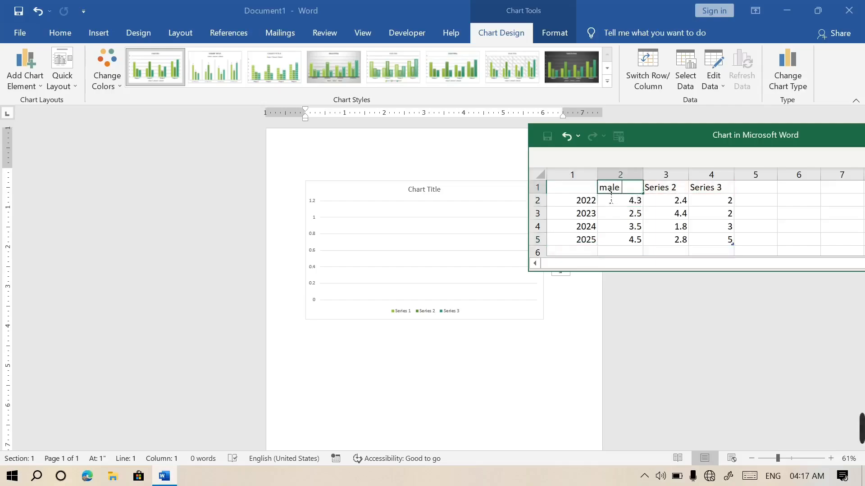
key(Tab)
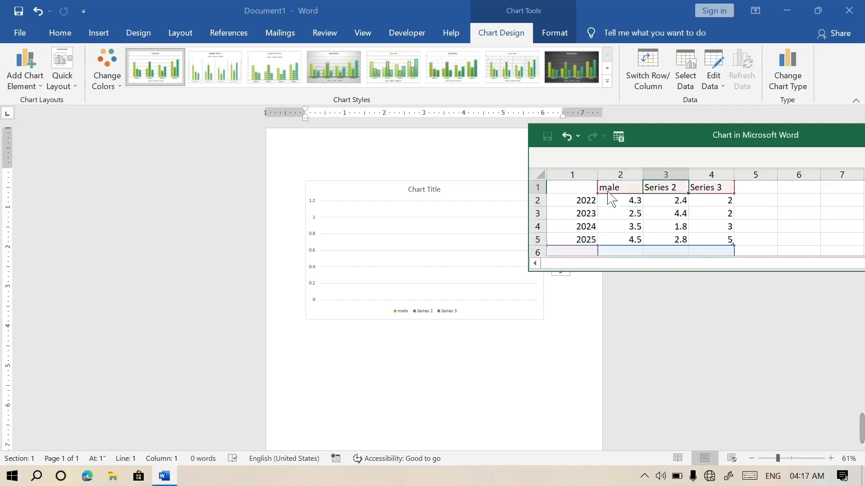
Rename the Series 2 and Series 3 headers in the chart's data sheet as female and childre.
text(female)
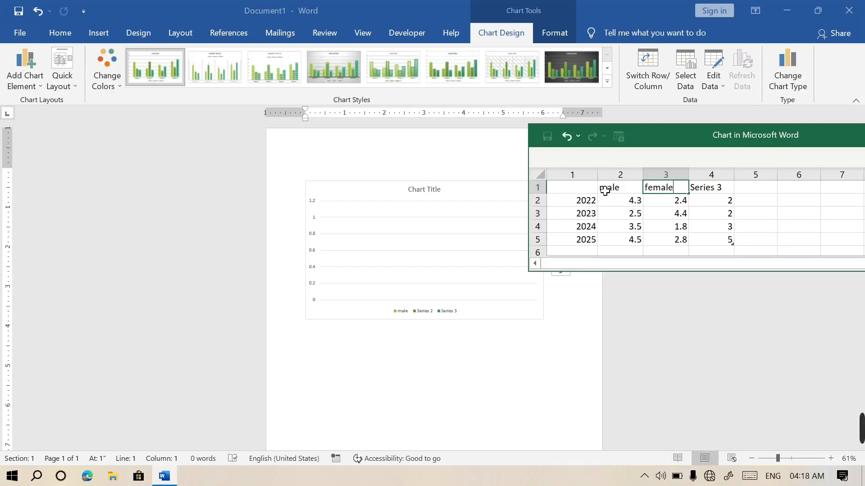
key(Tab)
text(ch)
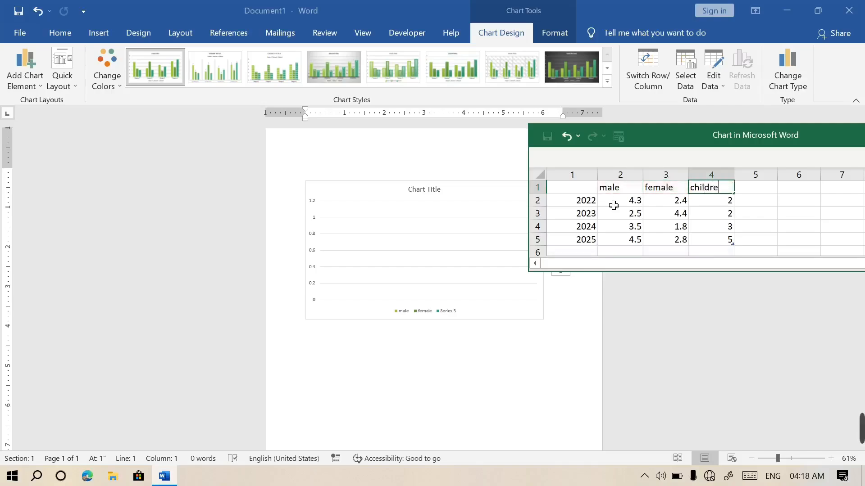
Set the male values for 2022 through 2025 to 10000, 269000, 34680 and 12321 in the chart's data sheet.
click(622, 205)
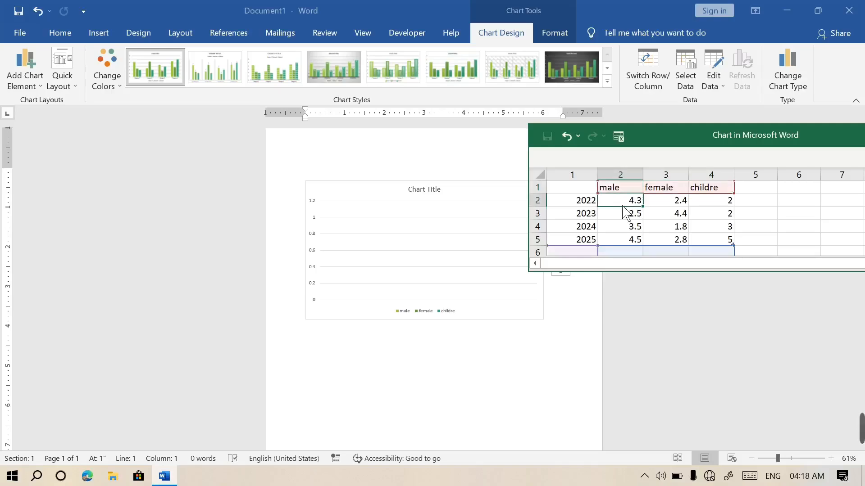
text(10000)
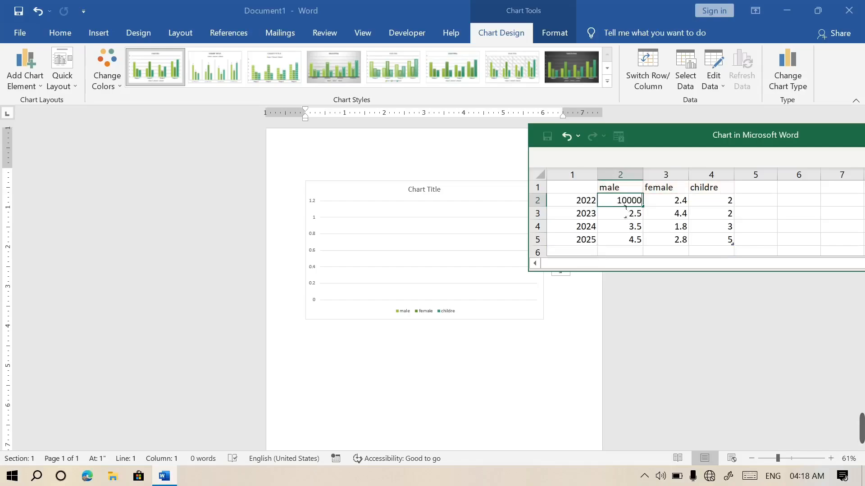
key(Return)
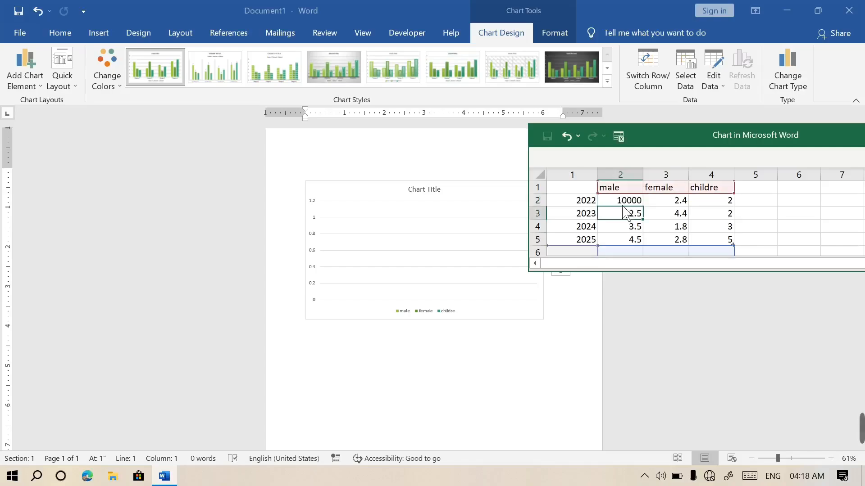
text(260000)
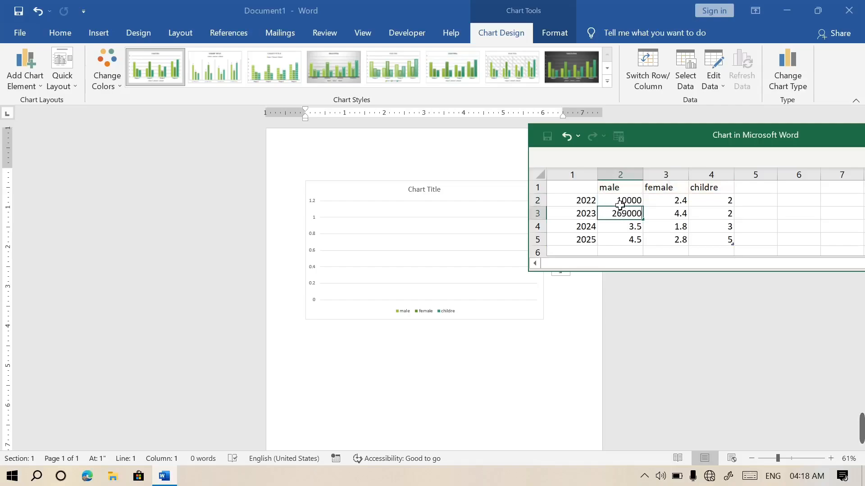
key(Return)
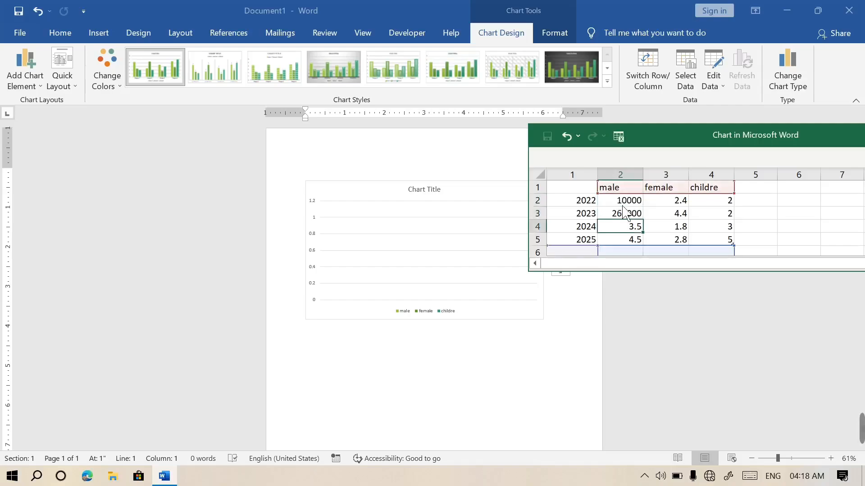
text(34680)
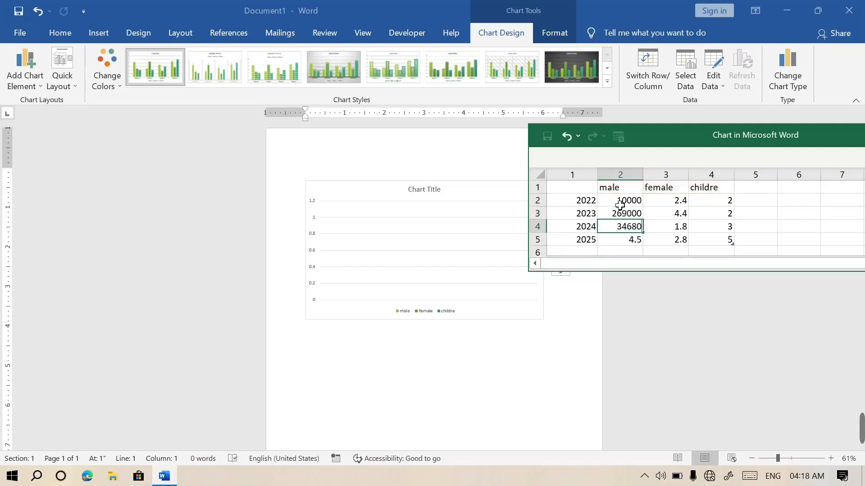
key(Return)
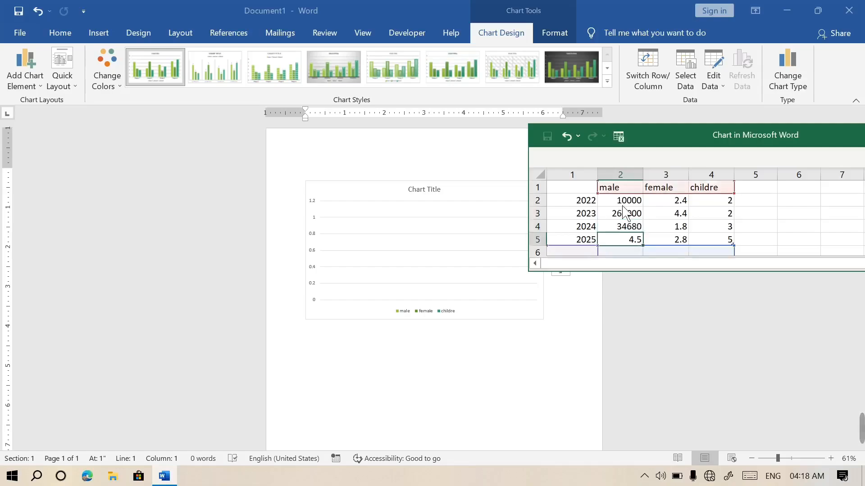
text(123)
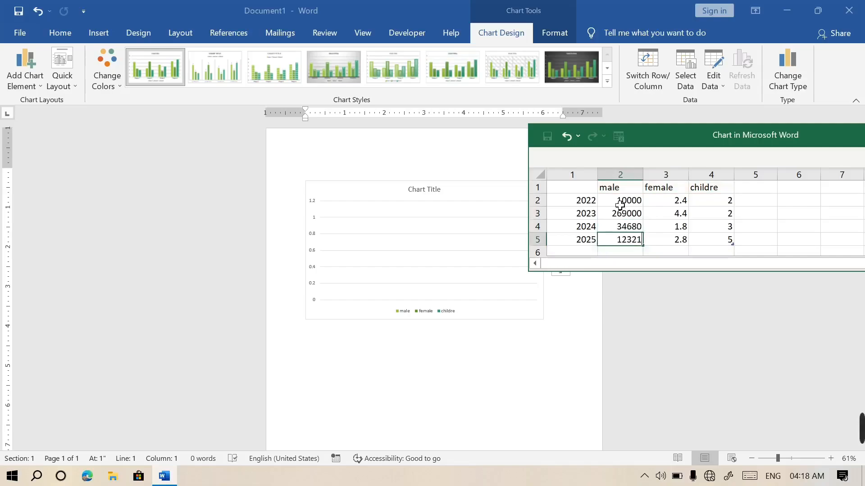
text(21)
Set the female values for 2022 through 2025 to 23344, 56655, 66667 and 55555 in the chart's data sheet.
key(Up)
key(Right)
key(Right)
key(Up)
key(Up)
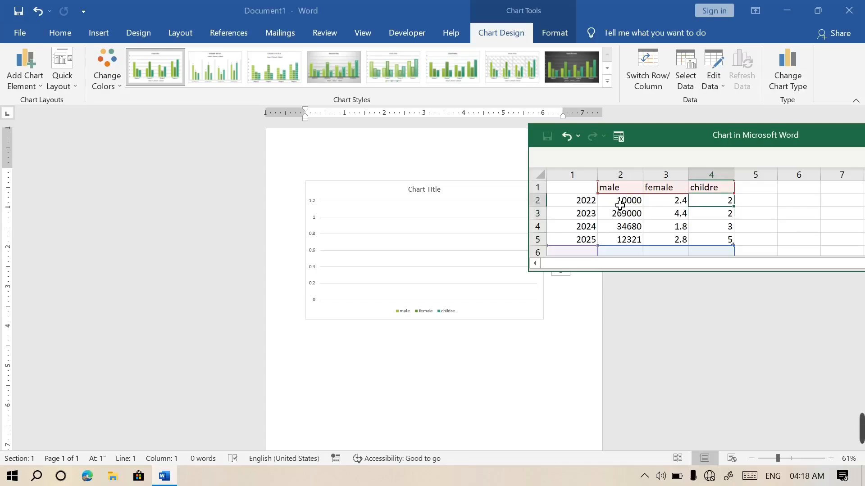
key(Left)
text(2)
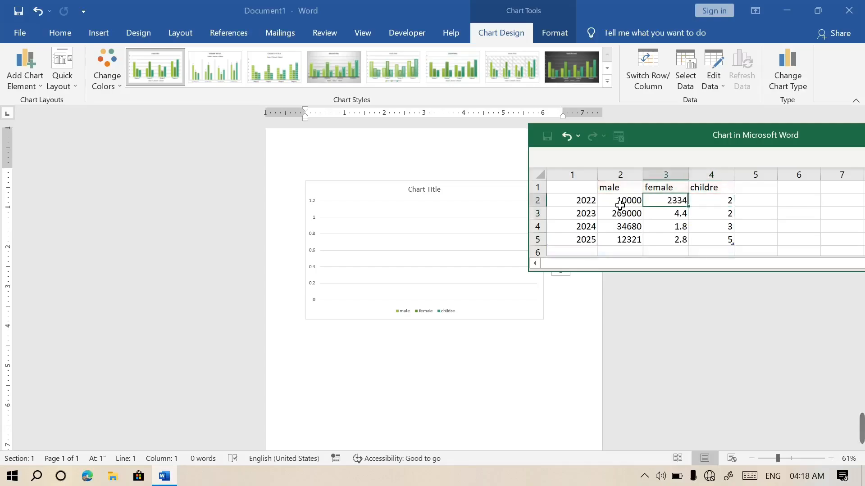
text(3344)
key(Up)
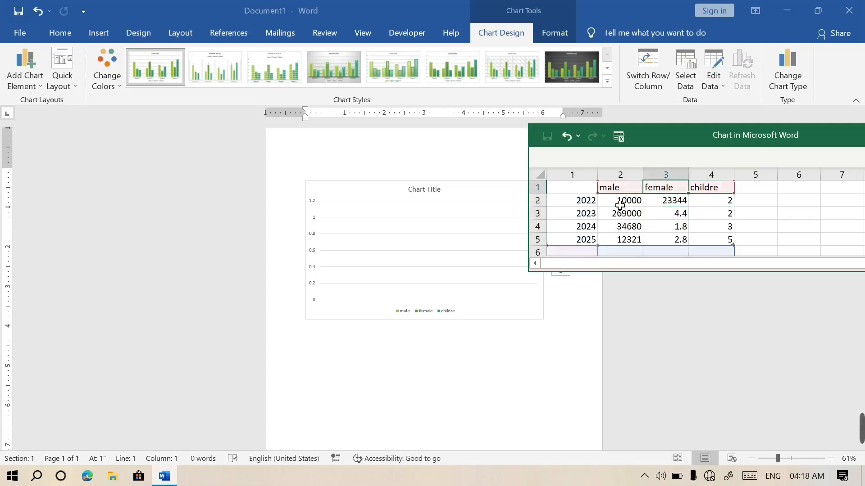
key(Down)
key(Down)
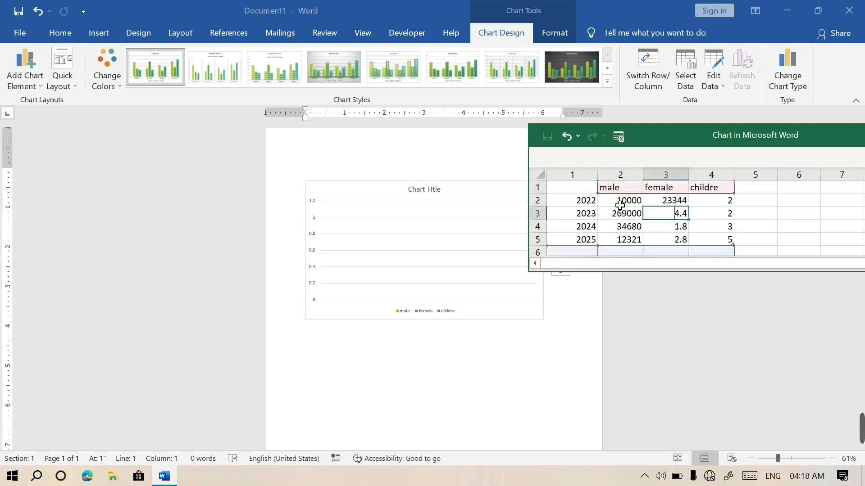
text(56655)
key(Return)
text(66667)
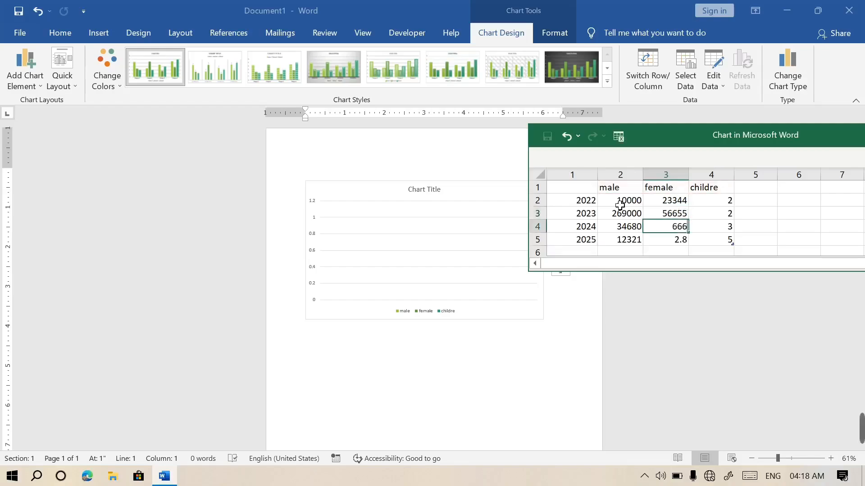
key(Return)
text(55555)
key(Return)
Set the childre values for 2022 through 2025 to 544444, 6665555, 444444 and 6766666 in the chart's data sheet.
key(Up)
key(Up)
key(Up)
key(Up)
key(Up)
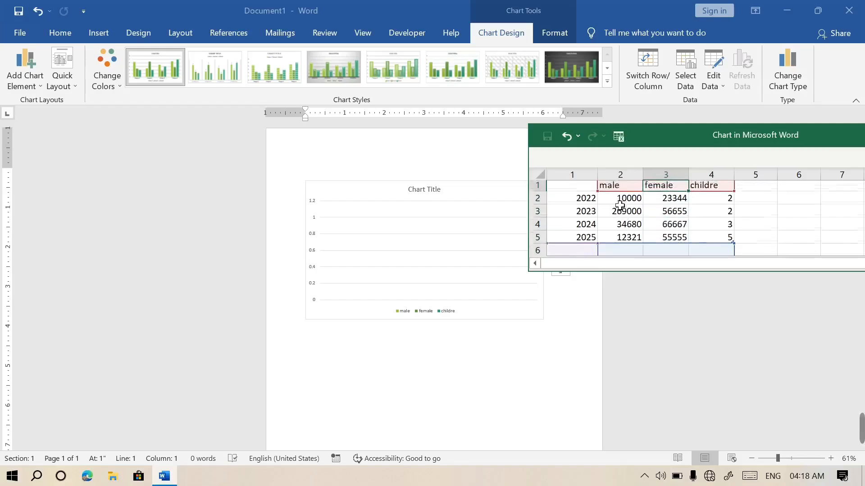
key(Right)
key(Down)
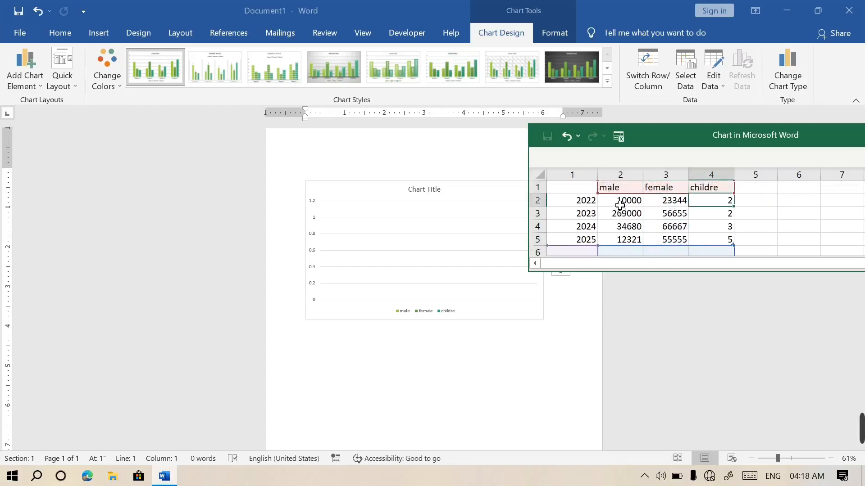
text(544444)
key(Return)
text(6)
key(Return)
text(6)
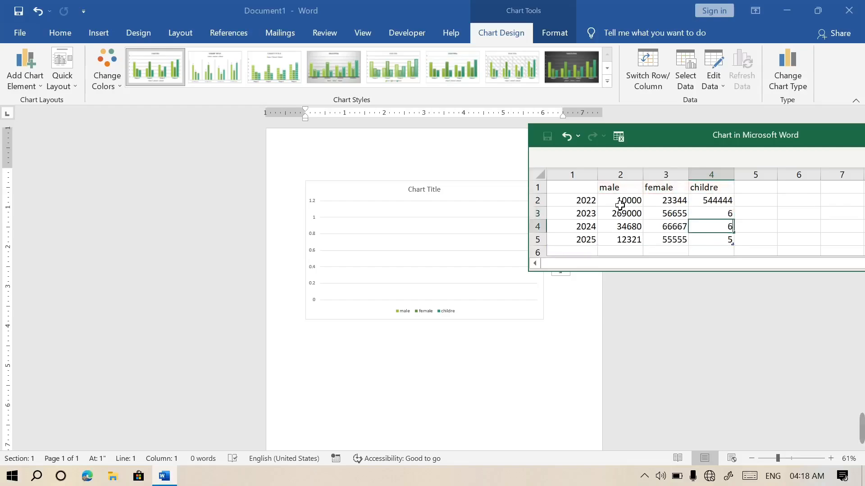
key(Up)
text(6665555)
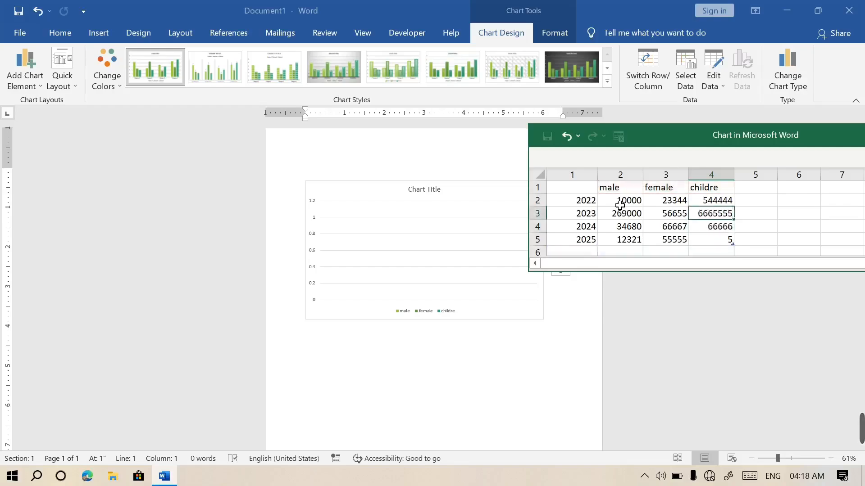
key(Return)
text(4)
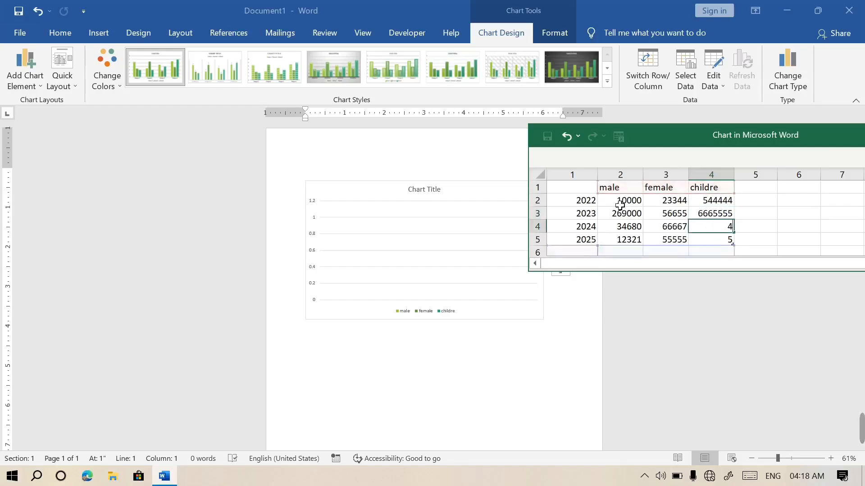
text(44444)
key(Return)
text(6766666)
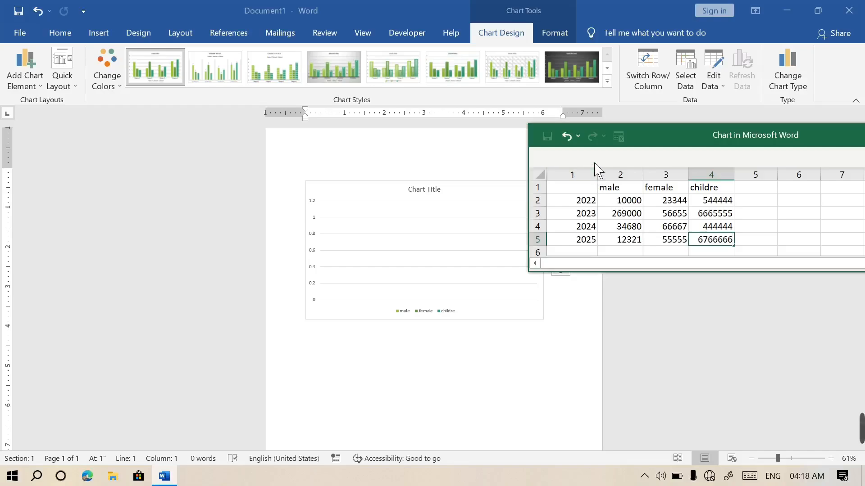
Move the chart's data sheet window over the page and close it.
click(394, 235)
click(386, 360)
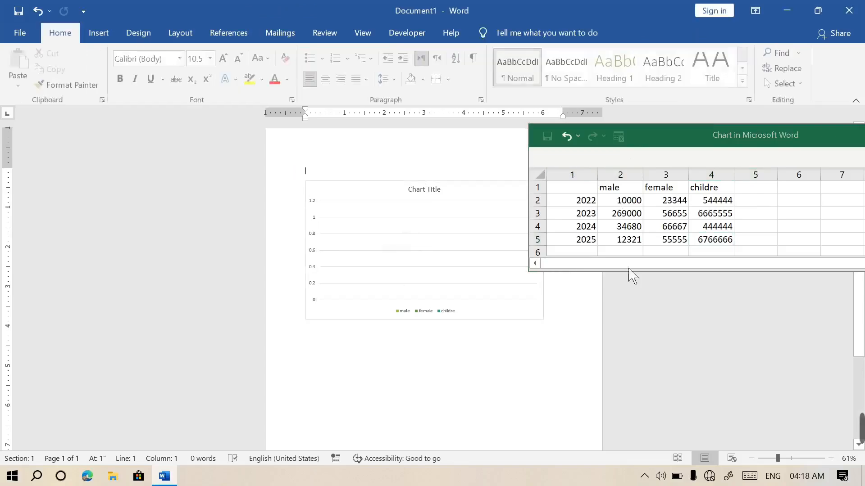
drag(662, 131, 370, 226)
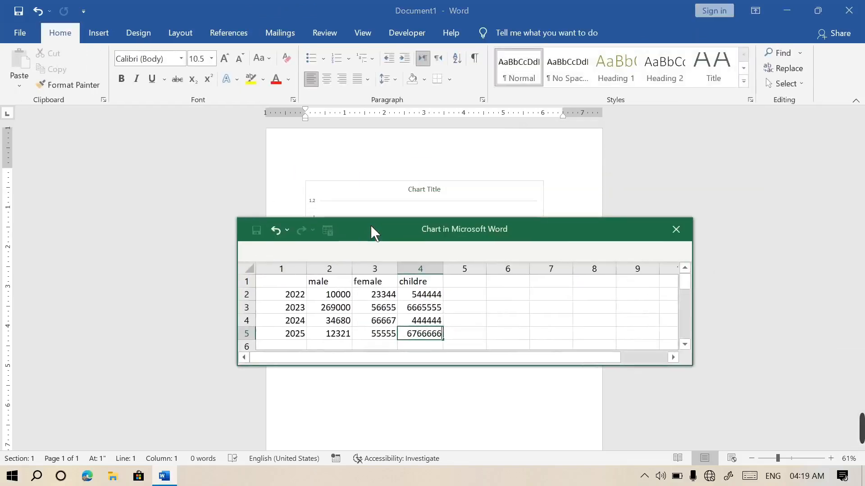
click(682, 239)
Select the chart and preview the second chart style on it.
click(376, 295)
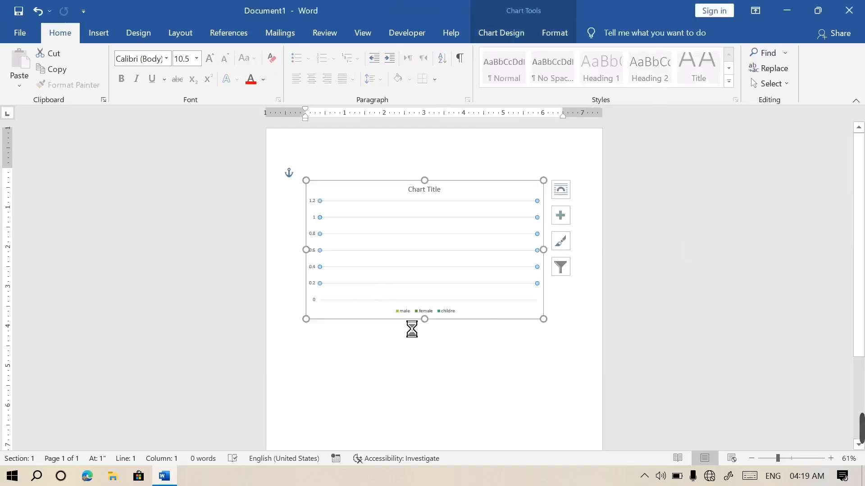
click(107, 36)
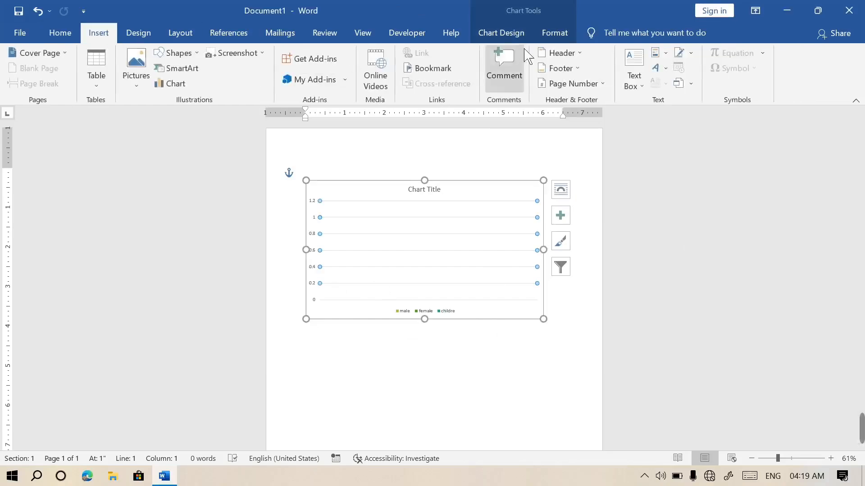
click(518, 35)
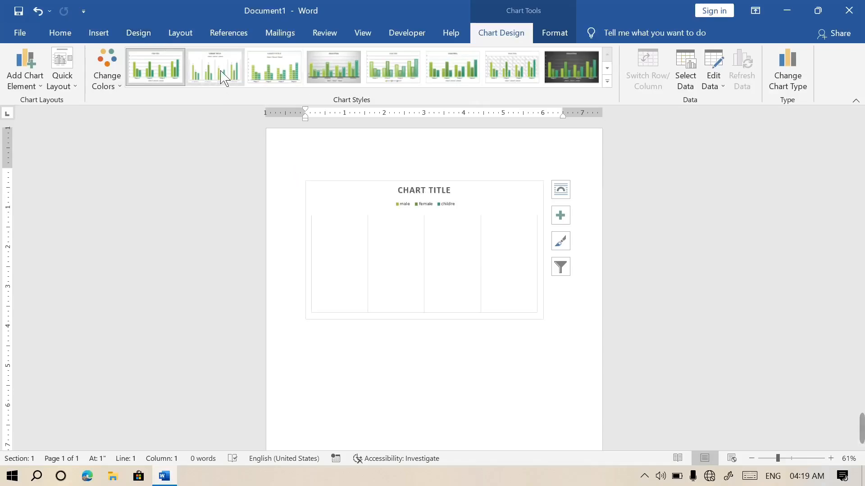
Look through the column subtypes for the selected chart, from stacked to 3-D Column, and confirm Clustered Column.
click(103, 41)
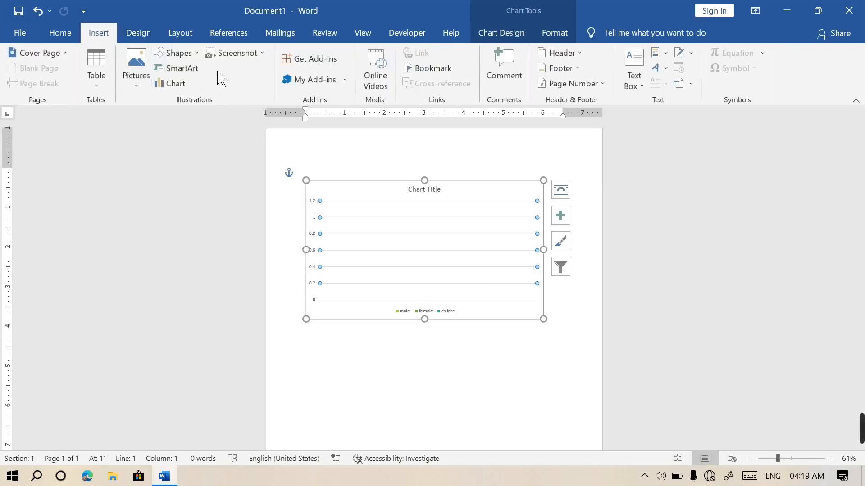
click(186, 91)
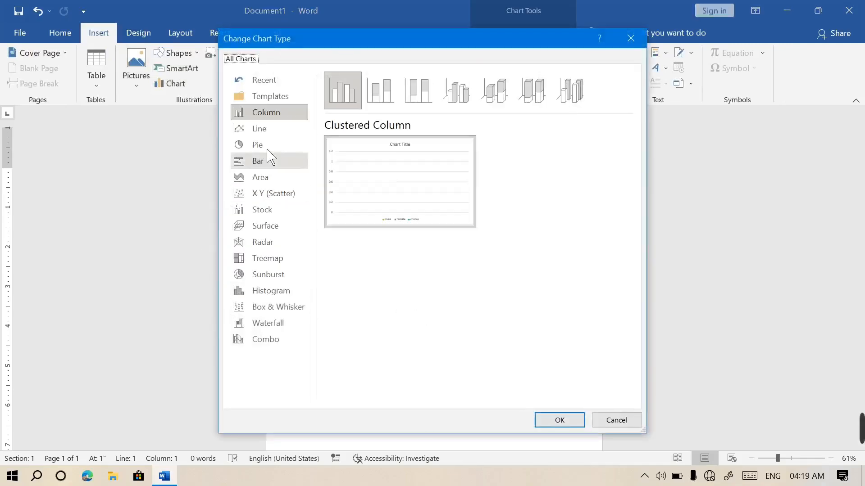
click(271, 100)
click(272, 113)
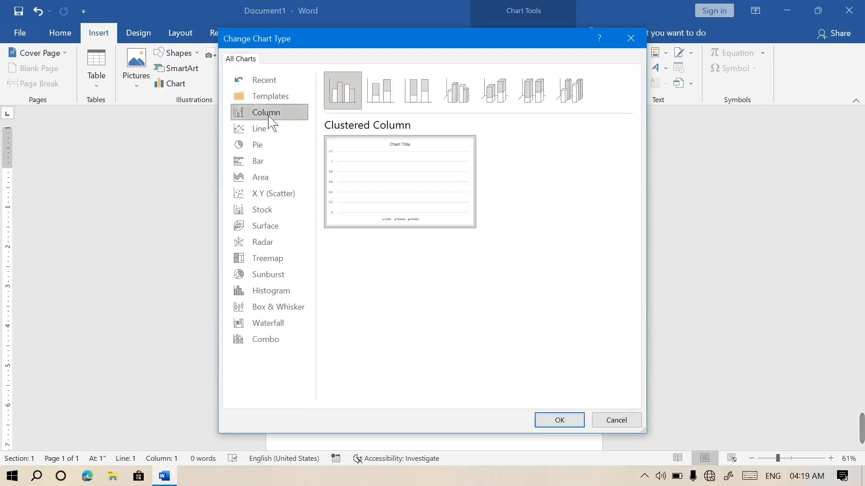
click(380, 92)
click(413, 103)
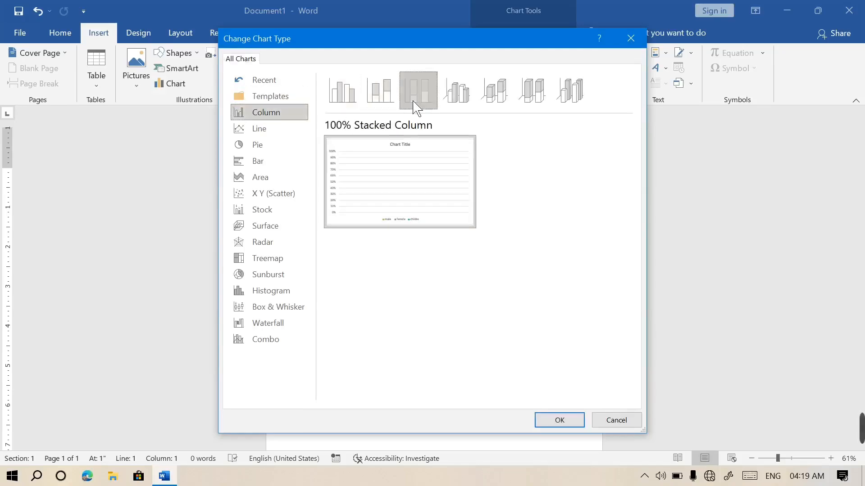
click(461, 100)
click(501, 100)
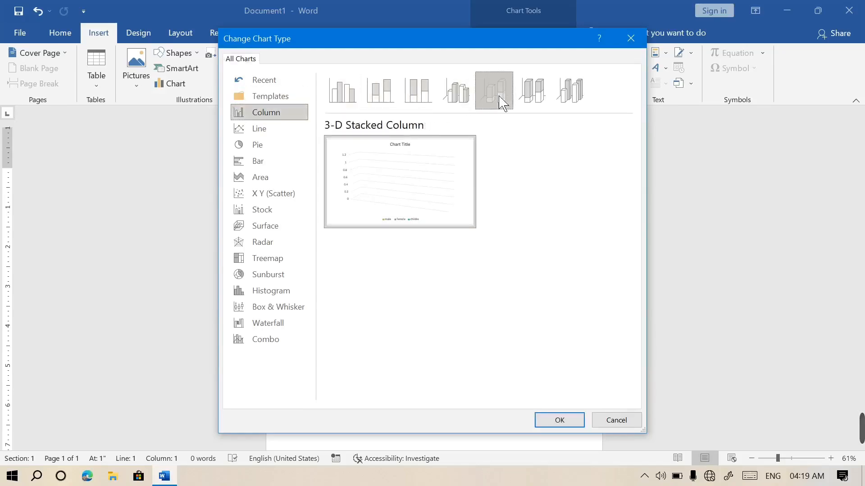
click(539, 96)
click(571, 97)
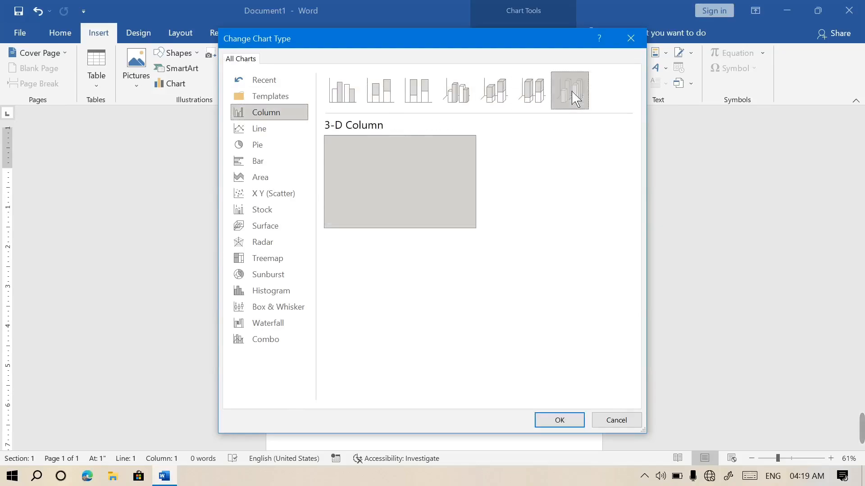
click(350, 89)
click(563, 422)
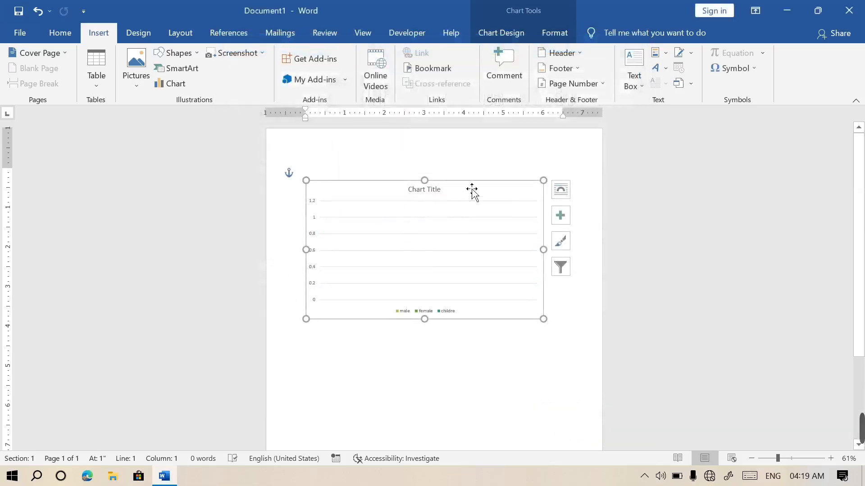
Undo the chart's insertion and insert a new chart of the preselected type.
key(ctrl+z)
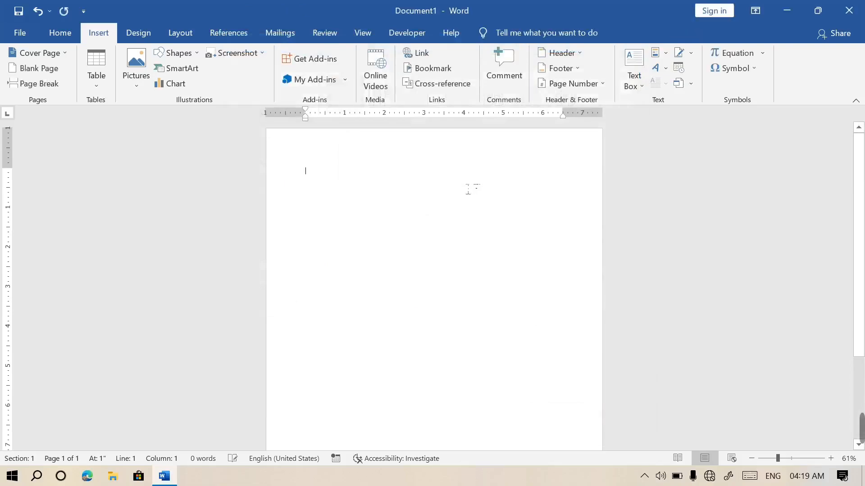
click(179, 90)
click(559, 421)
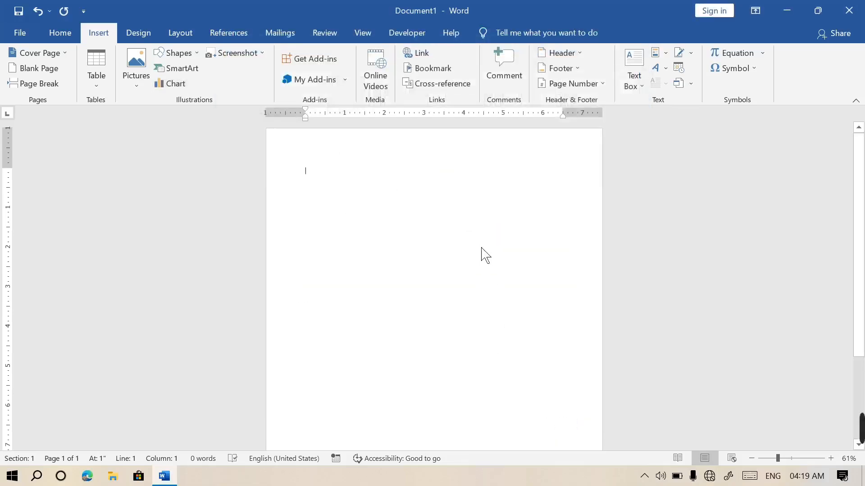
Replace the four category names in the chart's data sheet with 2022, 2023, 2024 and 2025.
click(255, 114)
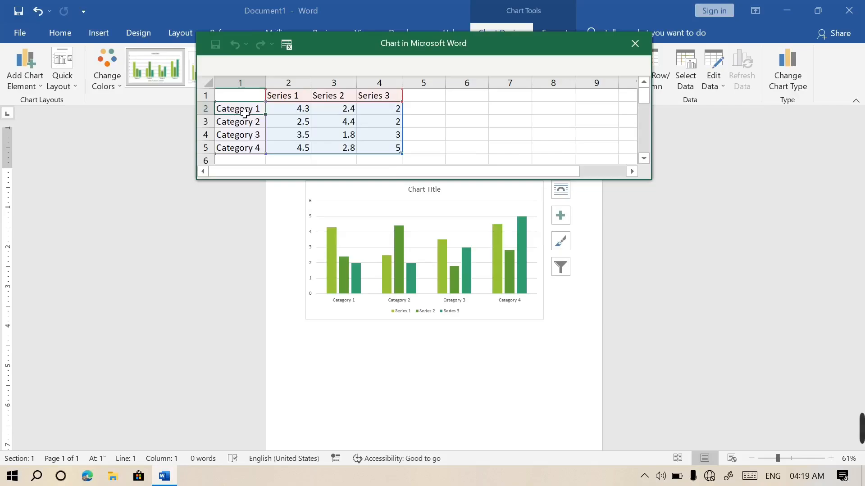
text(2022)
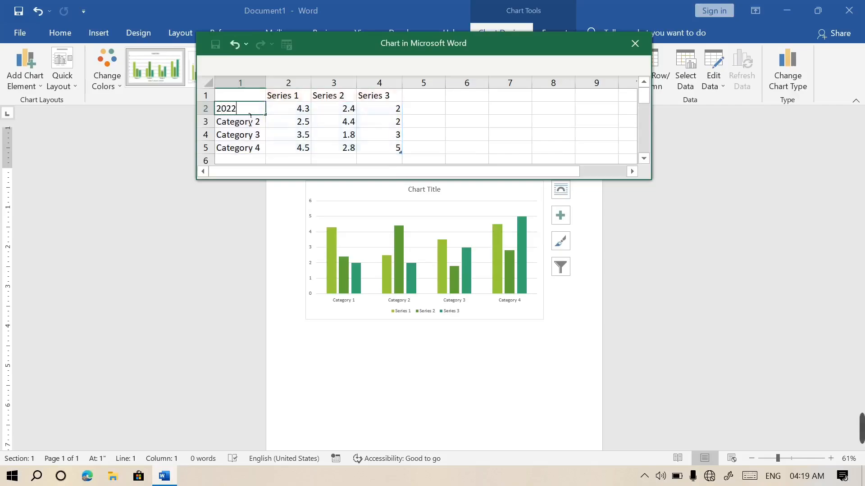
key(Return)
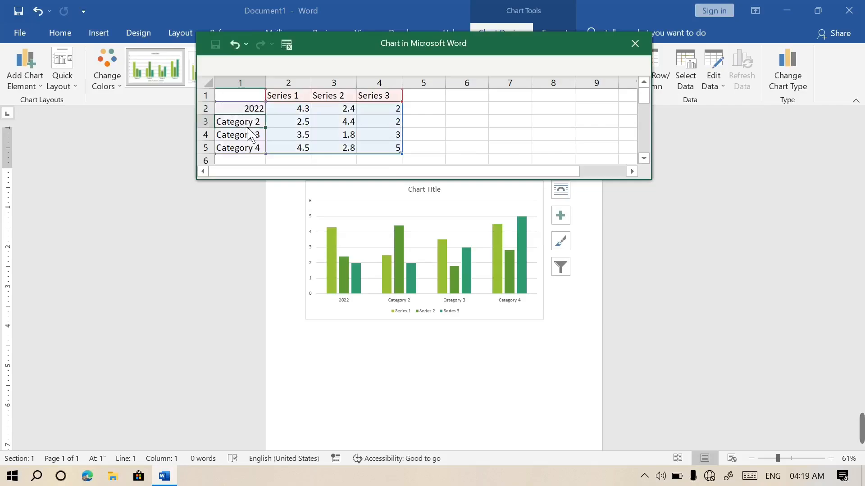
text(2023)
key(Return)
text(2024)
click(244, 127)
text(2)
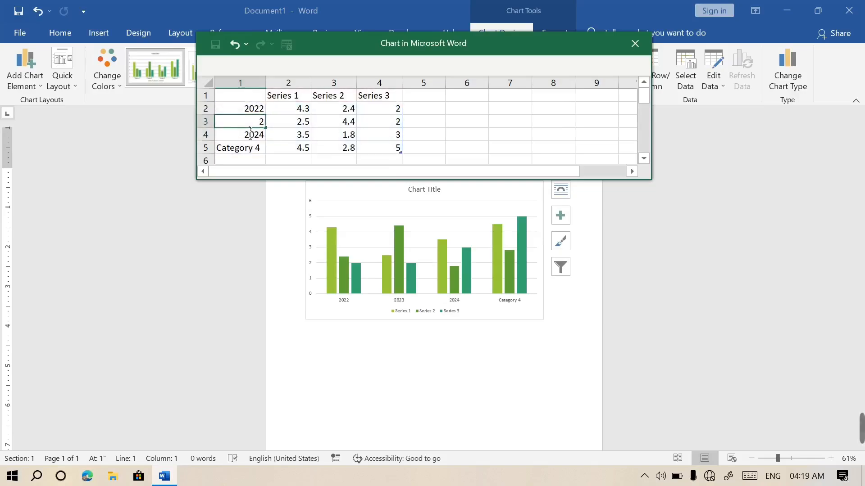
text(023)
key(Return)
key(Return)
text(2025)
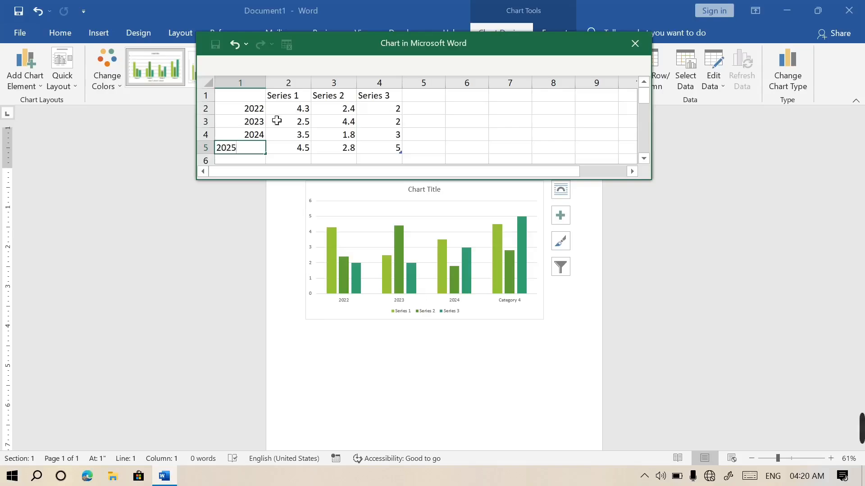
Rename the three series headers in the chart data to male, female and children.
click(295, 98)
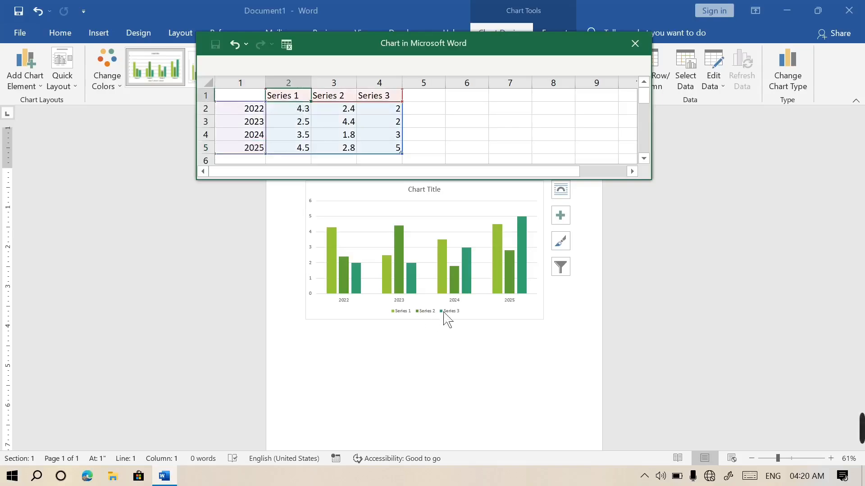
text(m)
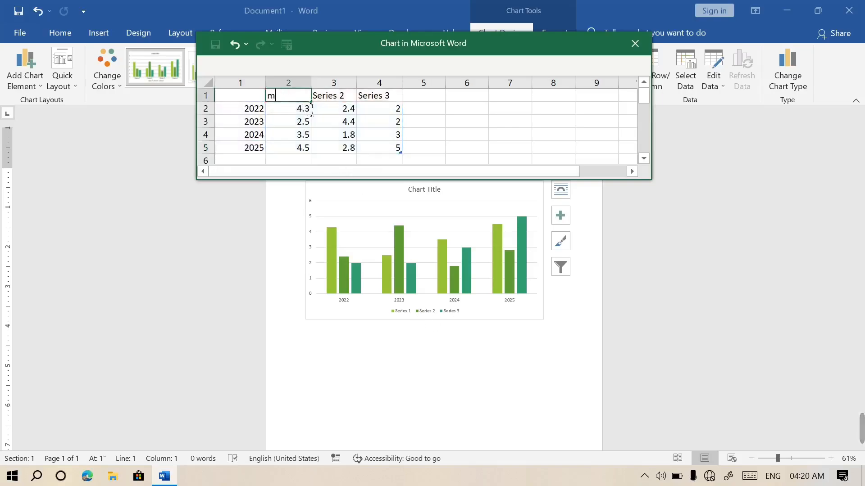
text(ale)
key(Tab)
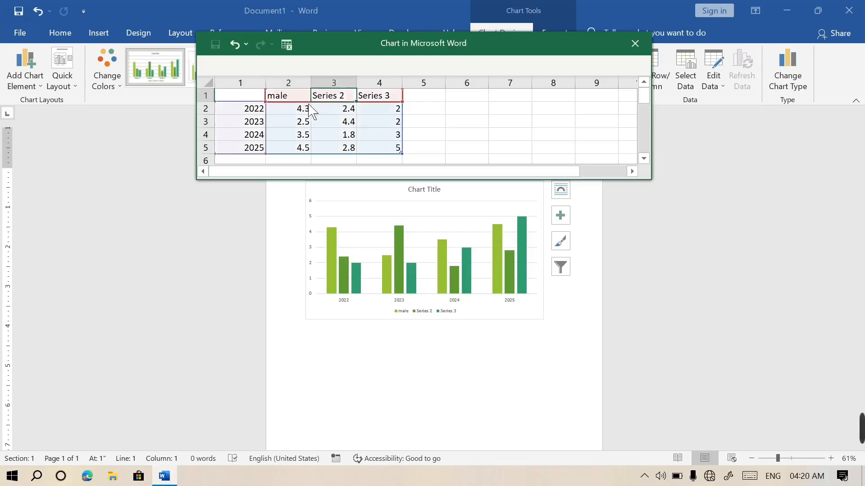
text(female)
key(Tab)
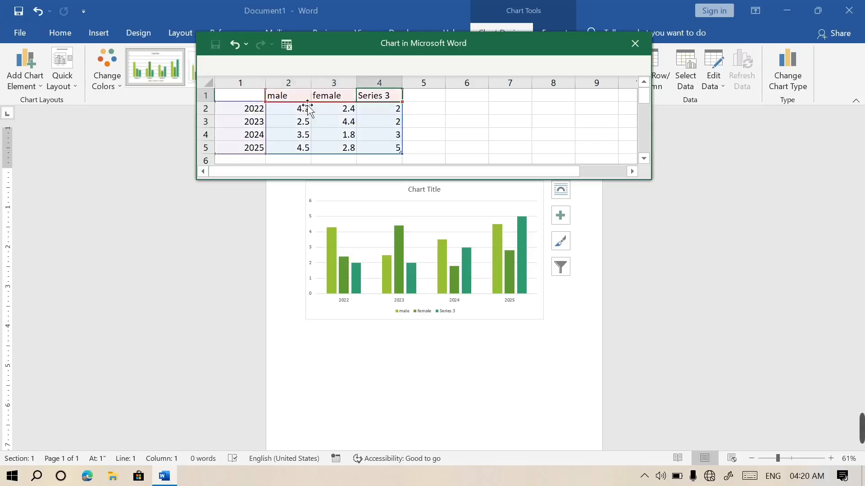
text(children)
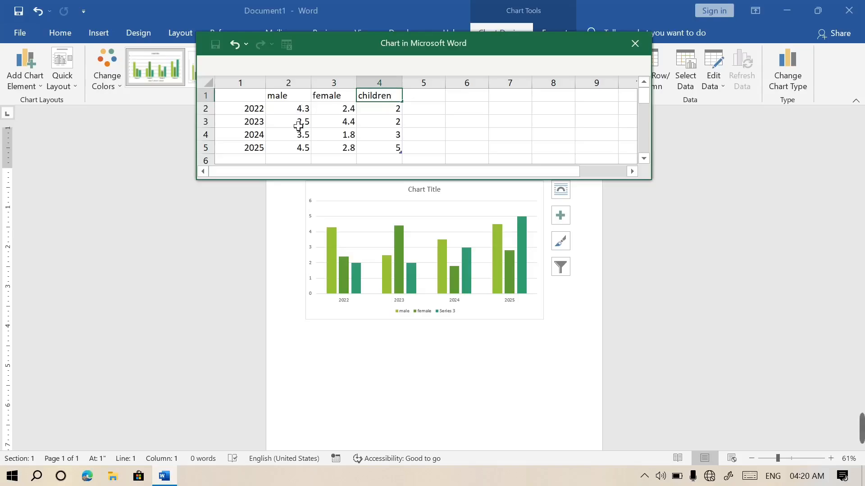
Fill all four years of the male column with 48889 and of the female column with 456778.
click(299, 112)
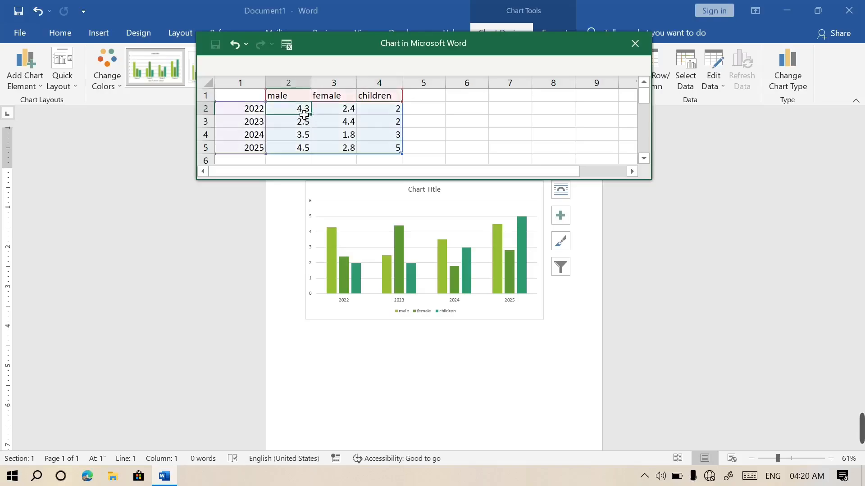
text(4888)
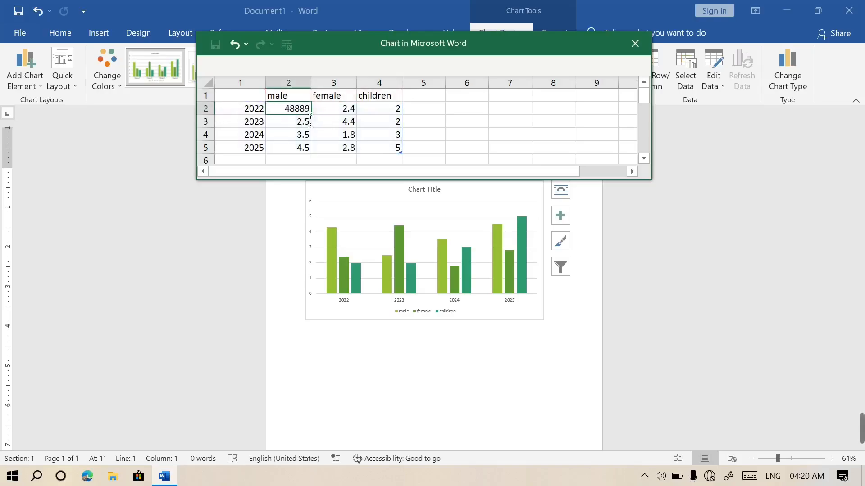
text(9)
drag(317, 121, 311, 154)
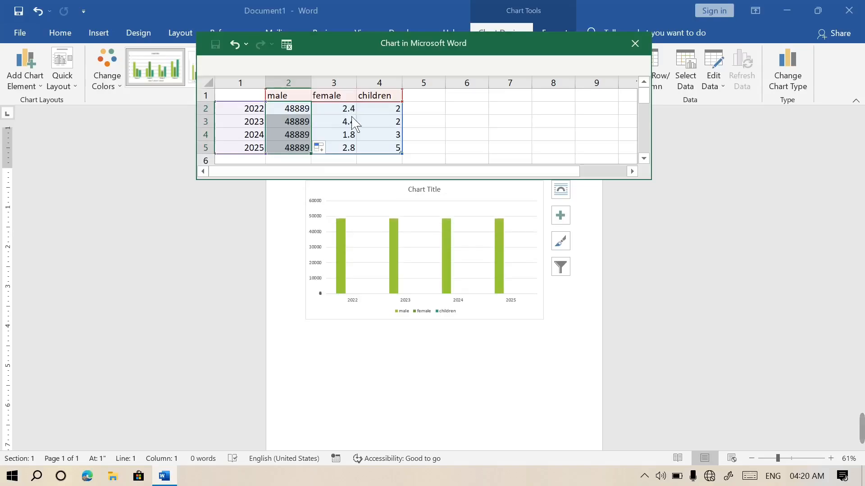
click(353, 113)
text(456778)
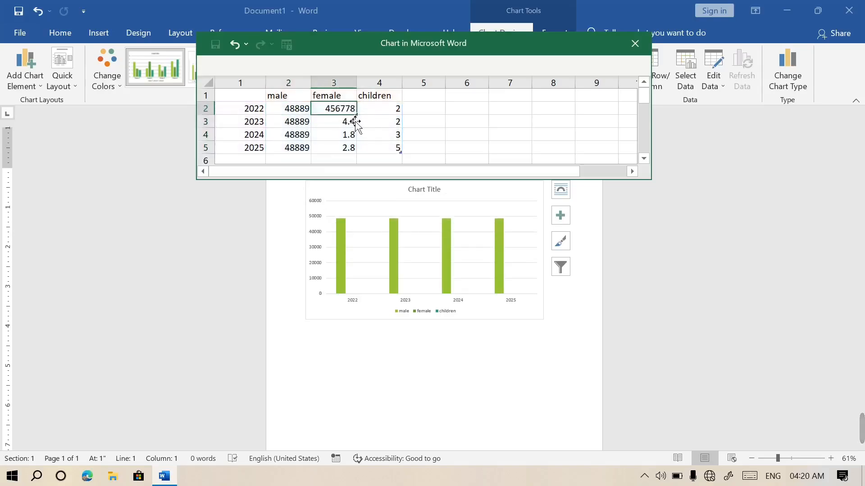
drag(356, 114, 361, 161)
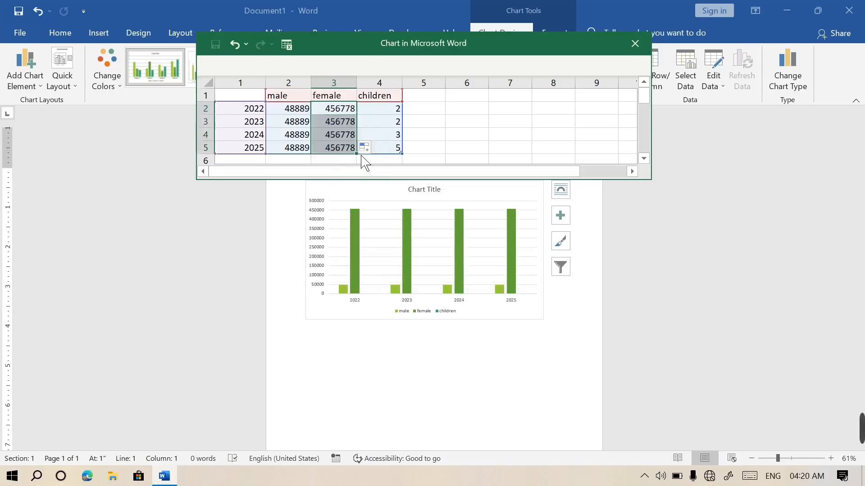
Set the male values to 375759 for 2023, 44333 for 2024 and 22222 for 2025.
click(305, 126)
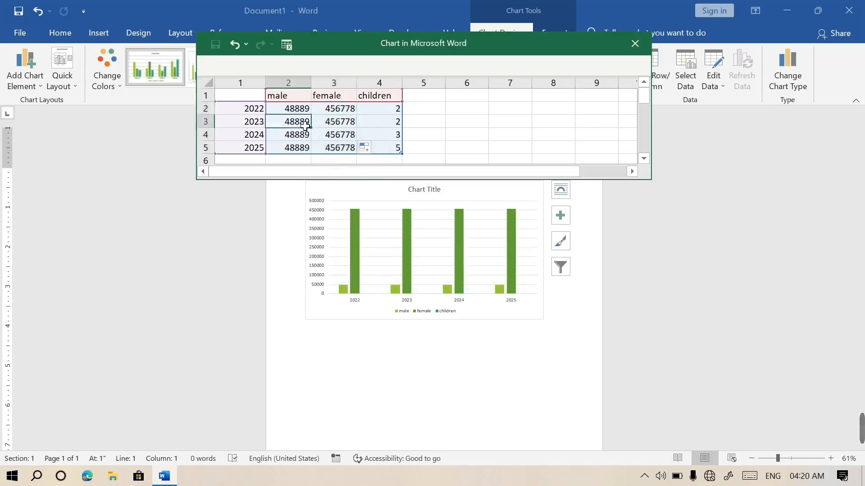
text(3757578)
key(BackSpace)
key(BackSpace)
text(9)
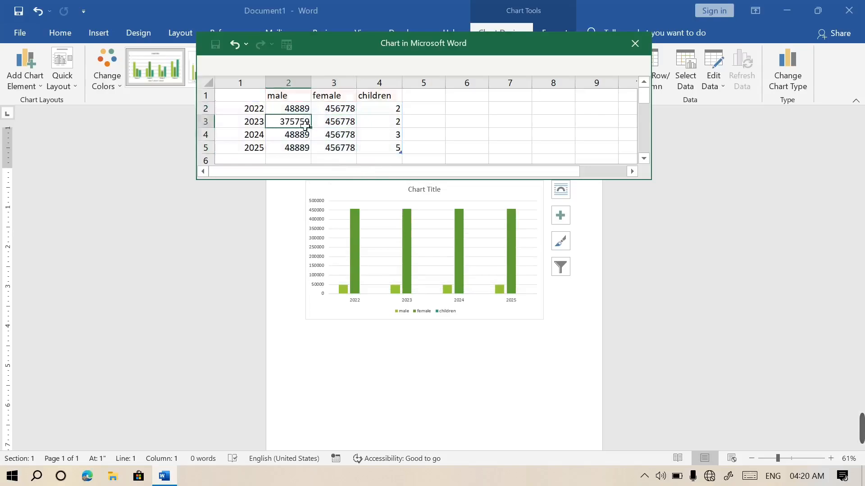
key(Return)
text(44333)
key(Return)
text(22222)
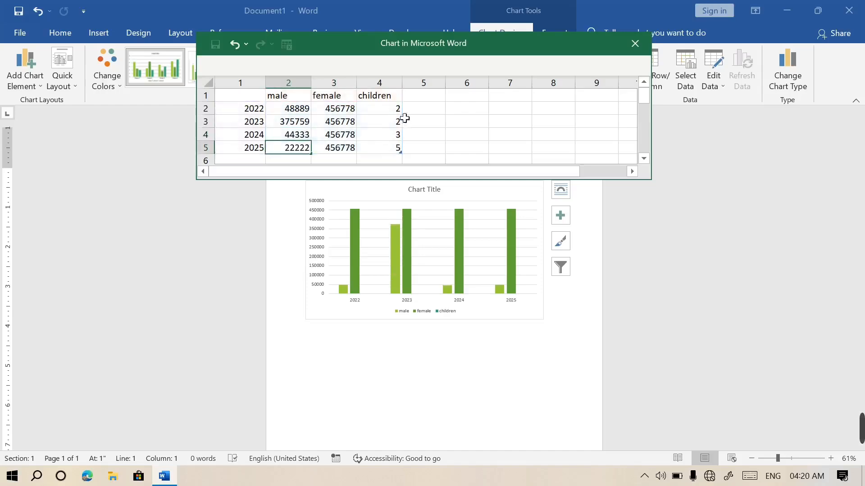
Set the 2022 children value to 34565 and copy it down to 2023.
click(396, 113)
text(34565)
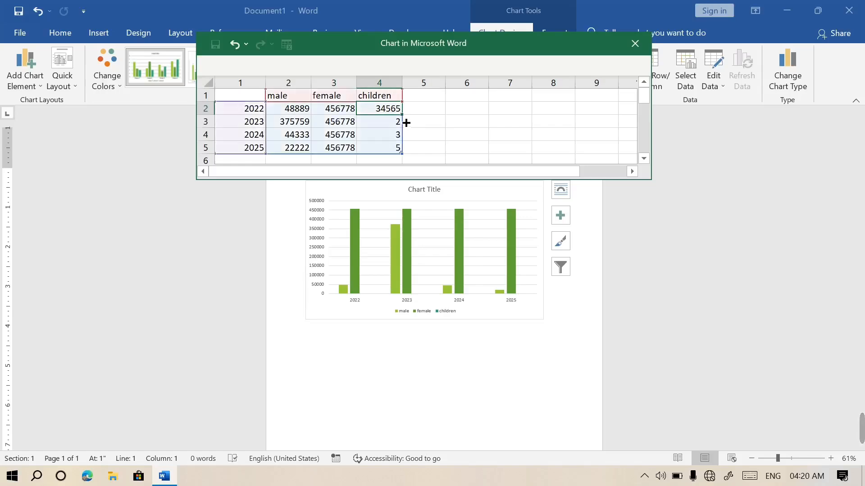
drag(401, 115, 409, 131)
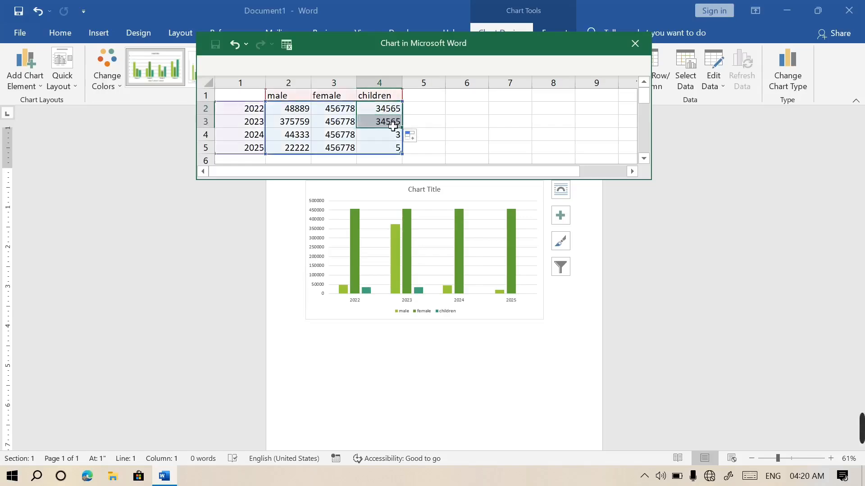
Try 232222 as the 2023 children value and undo that entry.
click(394, 136)
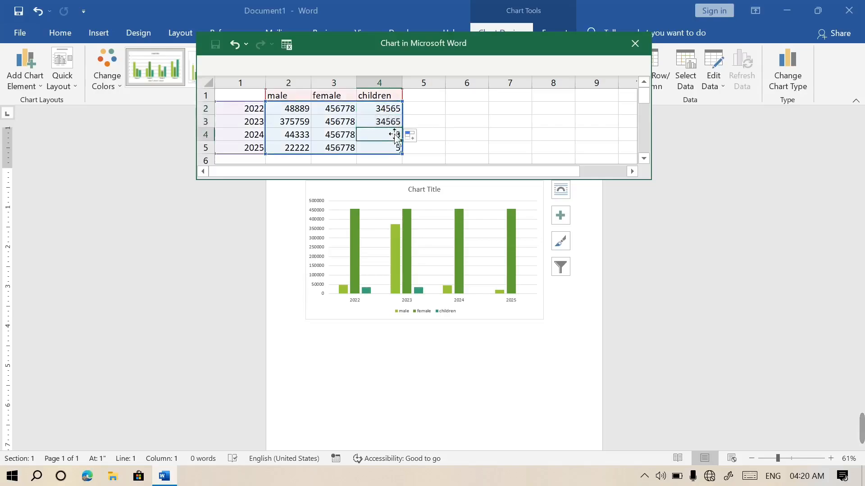
click(393, 125)
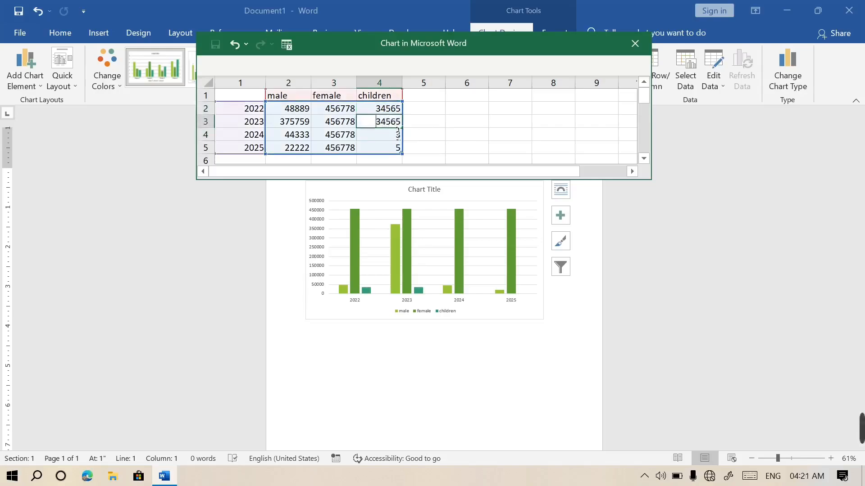
text(232222)
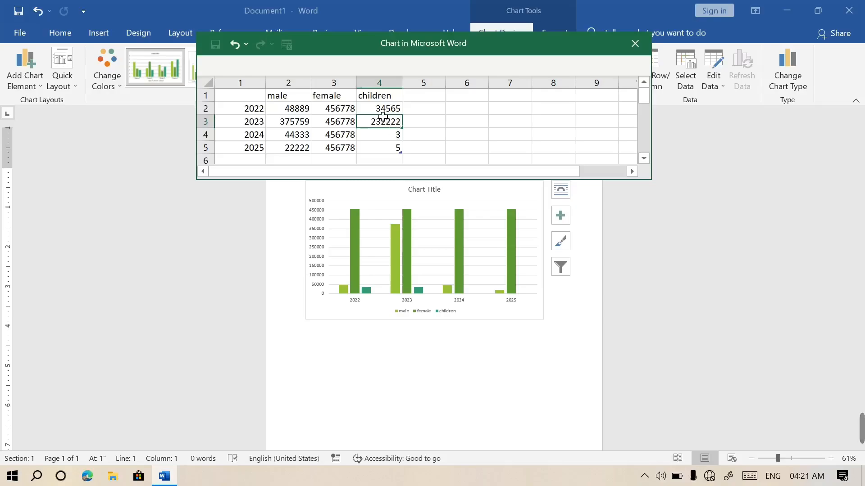
drag(380, 112, 408, 141)
key(ctrl+z)
key(ctrl+z)
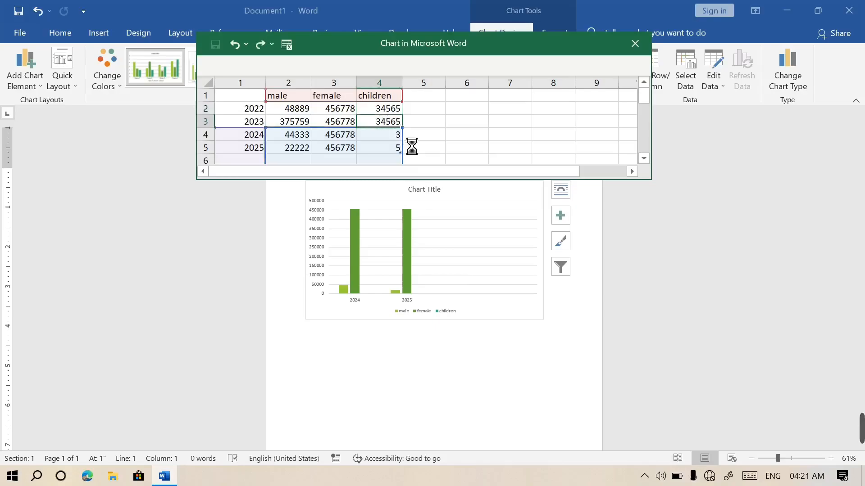
Set the children values to 44 for 2023, 55 for 2024 and 44 for 2025.
click(389, 125)
text(44)
key(Return)
text(55)
key(Return)
text(44)
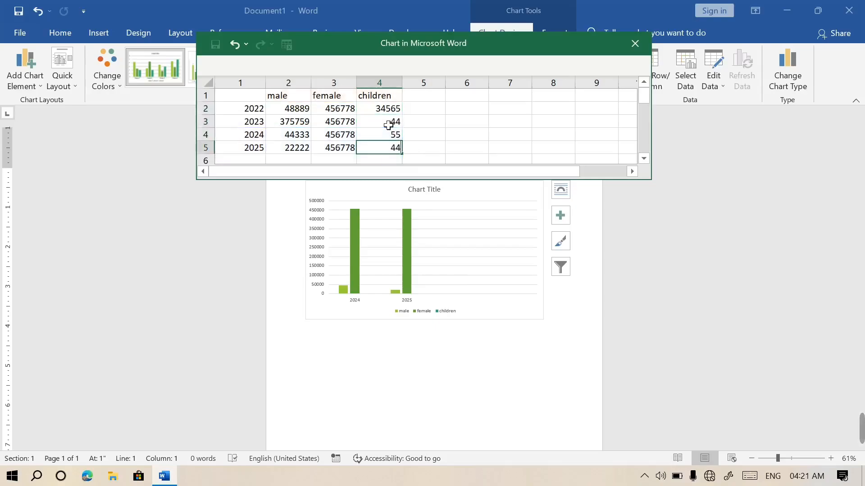
key(Return)
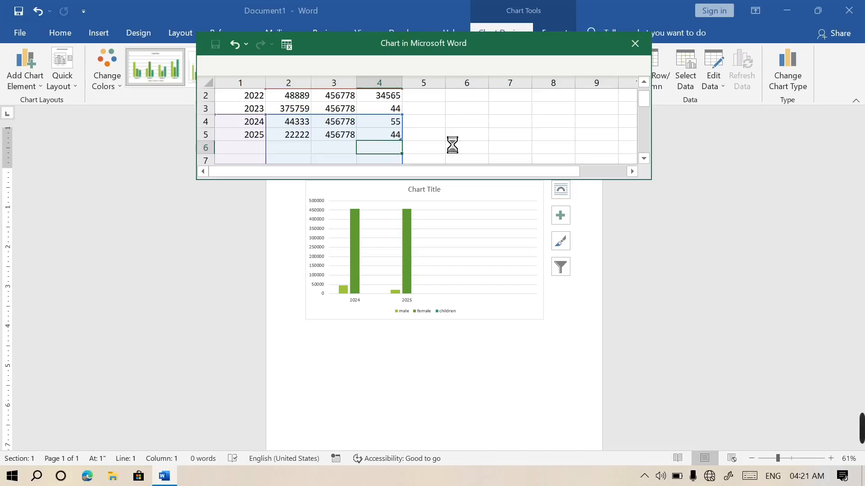
Undo all the edits in the data sheet back to the default categories, series names and values.
key(ctrl+z)
key(ctrl+z)
key(ctrl+z)
key(ctrl+z)
key(ctrl+z)
key(ctrl+z)
key(ctrl+z)
key(ctrl+z)
key(ctrl+z)
key(ctrl+z)
key(ctrl+z)
key(ctrl+z)
key(ctrl+z)
key(ctrl+z)
key(ctrl+z)
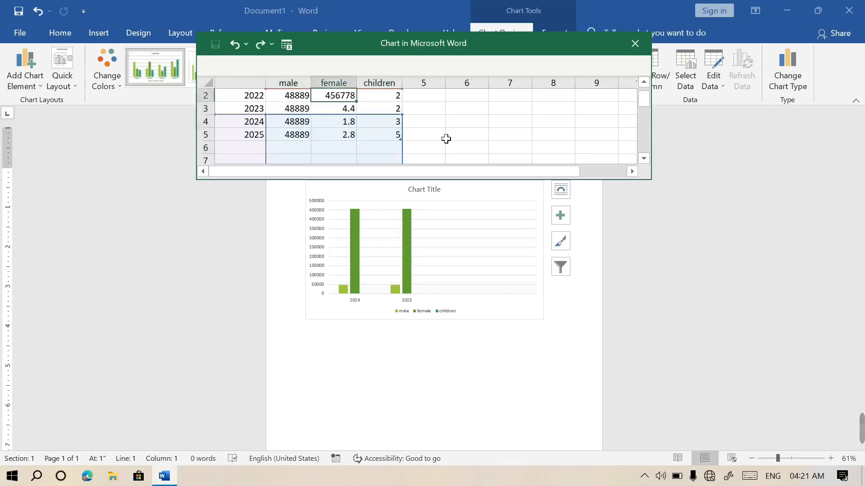
key(ctrl+z)
key(ctrl+z)
key(ctrl+z)
key(ctrl+z)
key(ctrl+z)
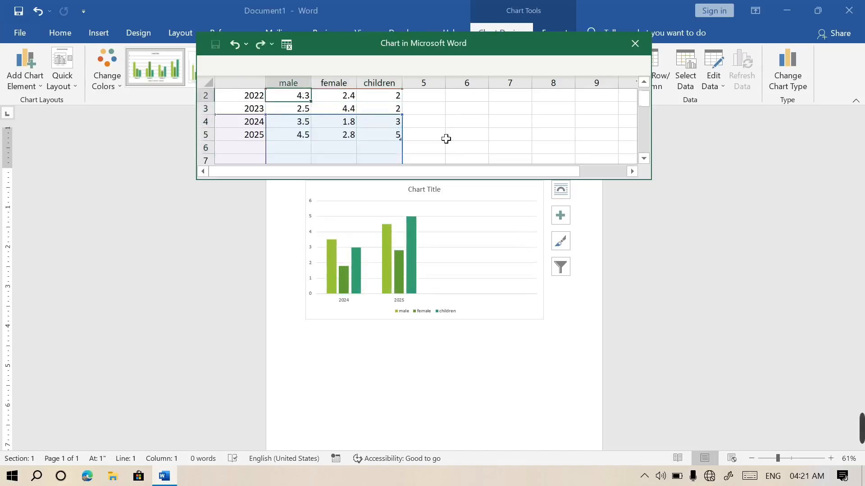
key(ctrl+z)
key(ctrl+z)
key(ctrl+z)
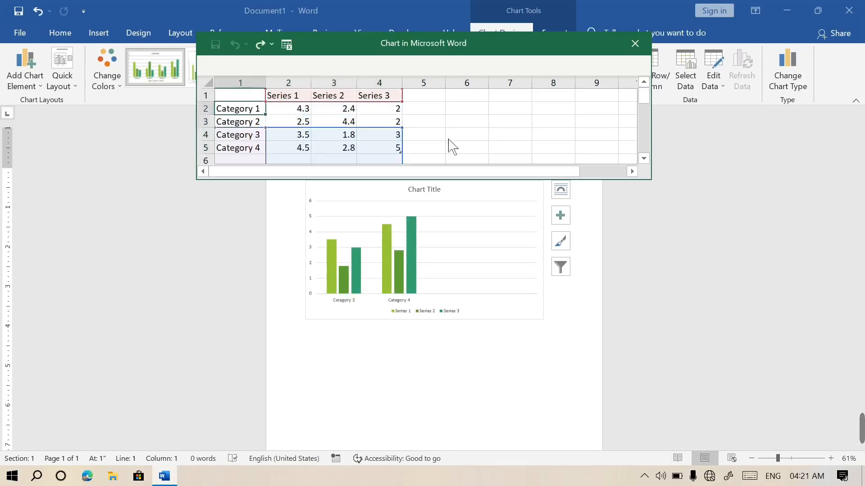
Extend the chart's data range upward to include all four category rows, and redo the undone data edits.
drag(402, 131, 405, 114)
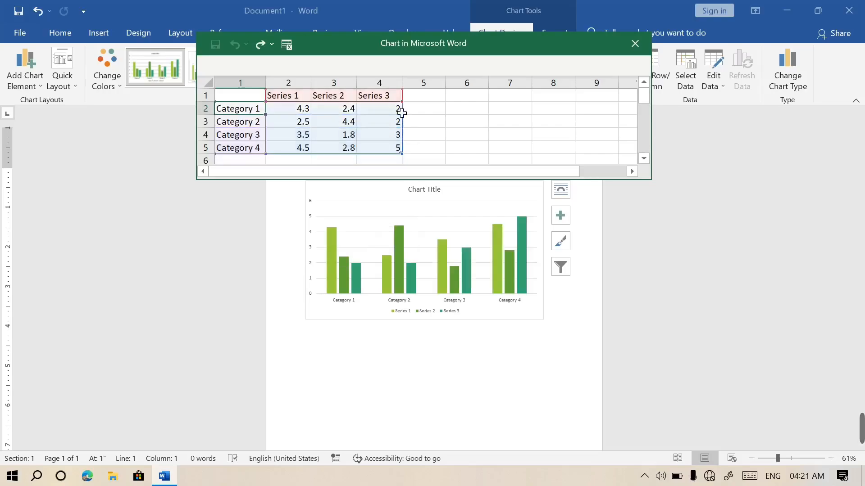
key(ctrl+y)
key(ctrl+y)
key(ctrl+y)
key(ctrl+y)
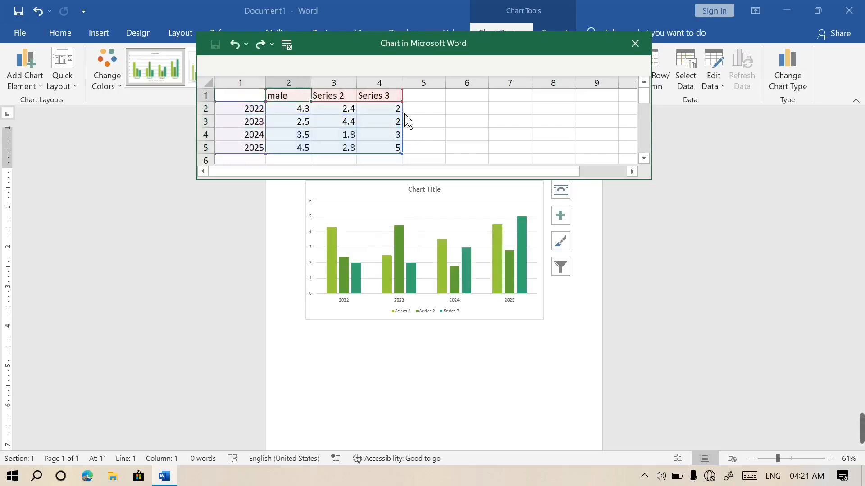
key(ctrl+y)
key(ctrl+y)
key(ctrl+y)
key(ctrl+y)
key(ctrl+y)
key(ctrl+y)
key(ctrl+y)
key(ctrl+y)
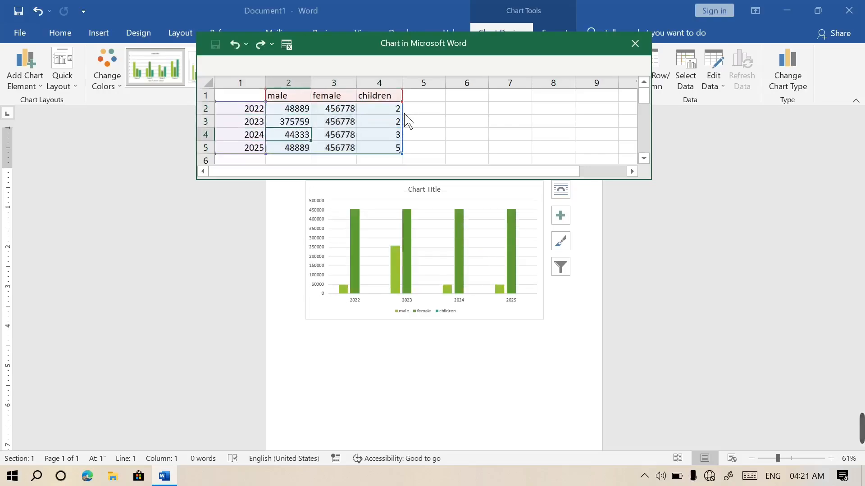
key(ctrl+y)
key(ctrl+y)
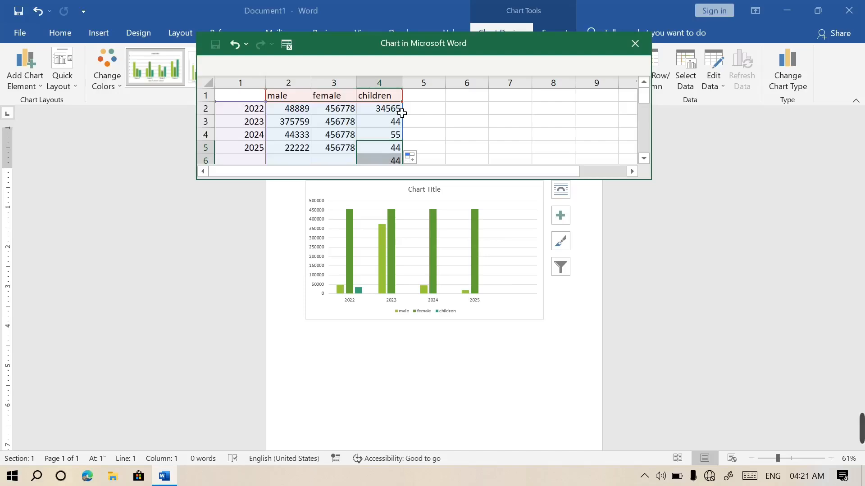
Set the children values to 34443 for 2023, 333333 for 2024, 445555 for 2025 and 3333 in the row below, and close the data sheet.
click(394, 123)
text(34443)
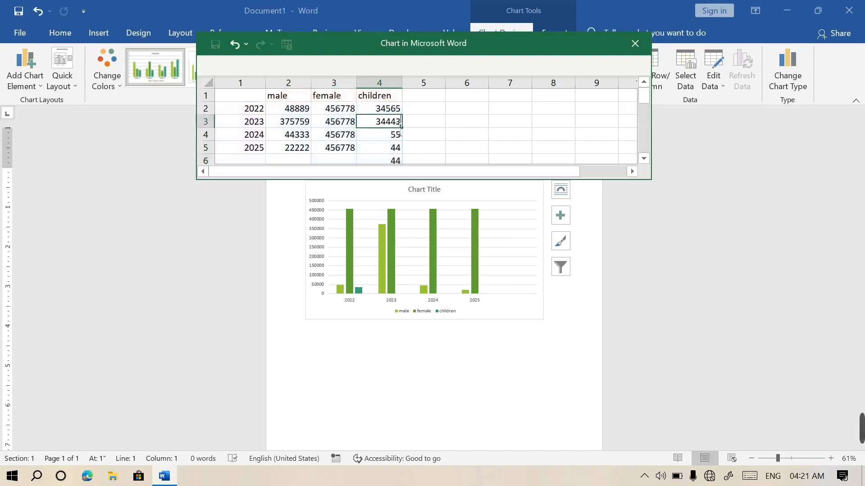
key(Return)
text(333333)
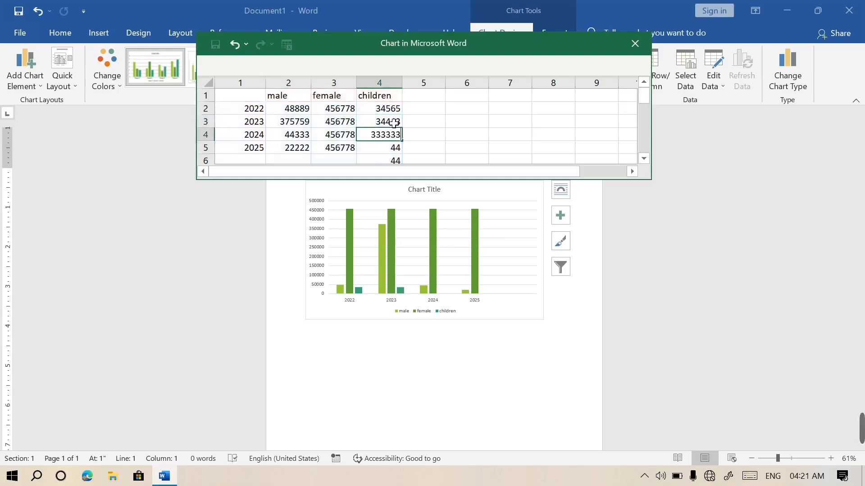
key(Return)
text(445555)
key(Return)
text(3333)
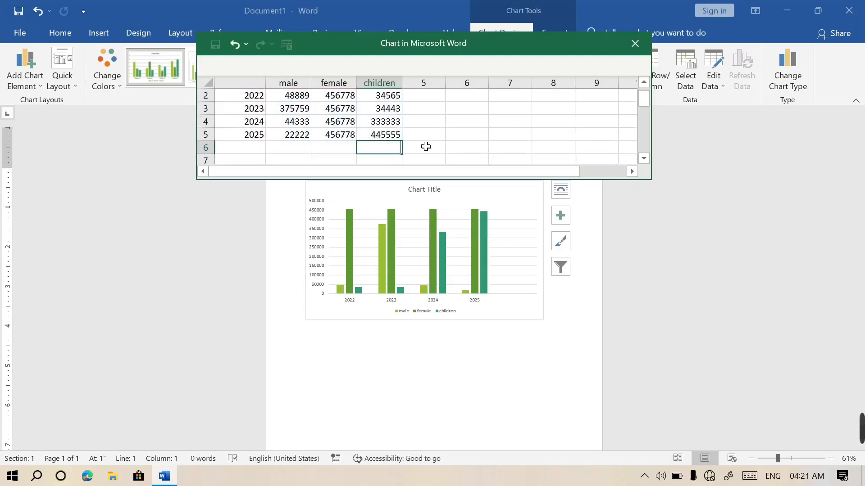
click(642, 53)
Enlarge the chart to nearly the full text width and shift its title slightly left of centre.
drag(554, 334, 581, 372)
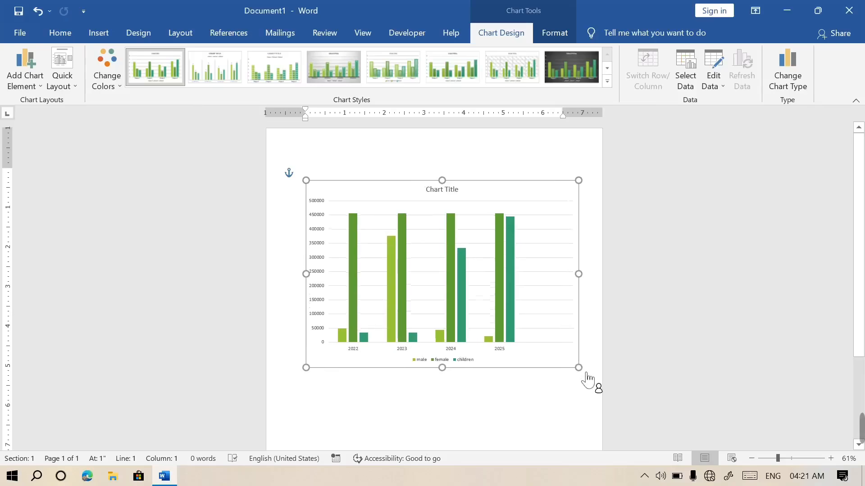
click(459, 192)
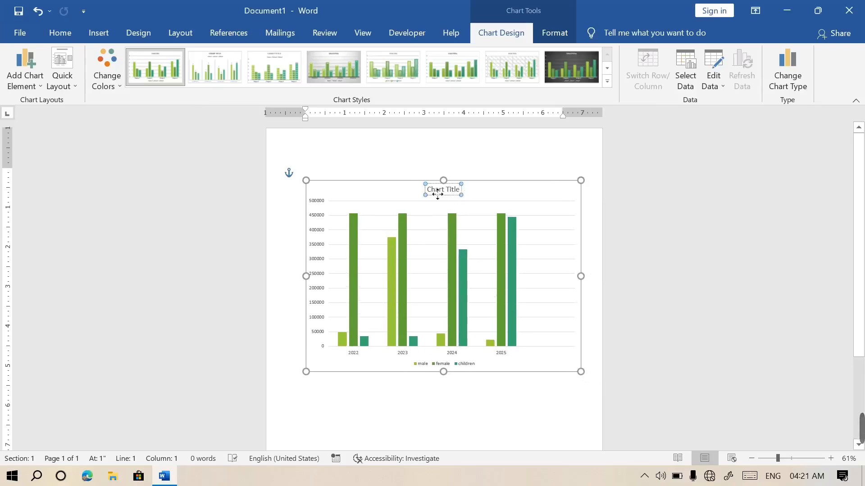
drag(430, 195, 431, 195)
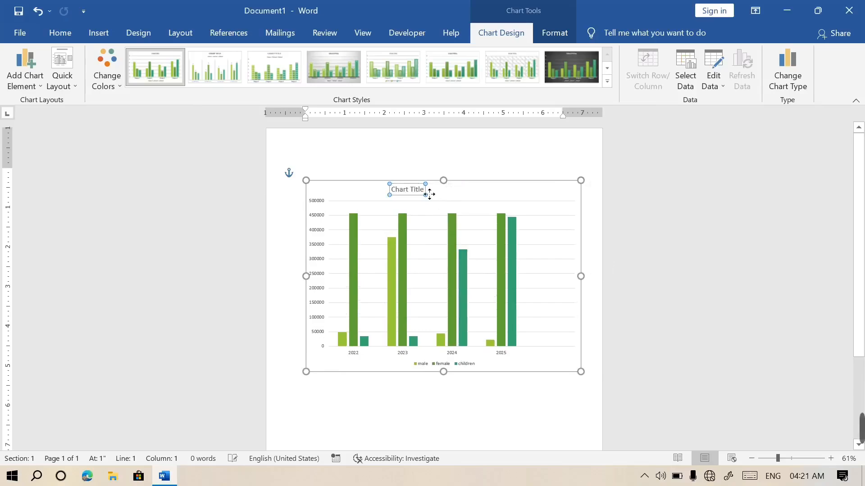
double_click(429, 194)
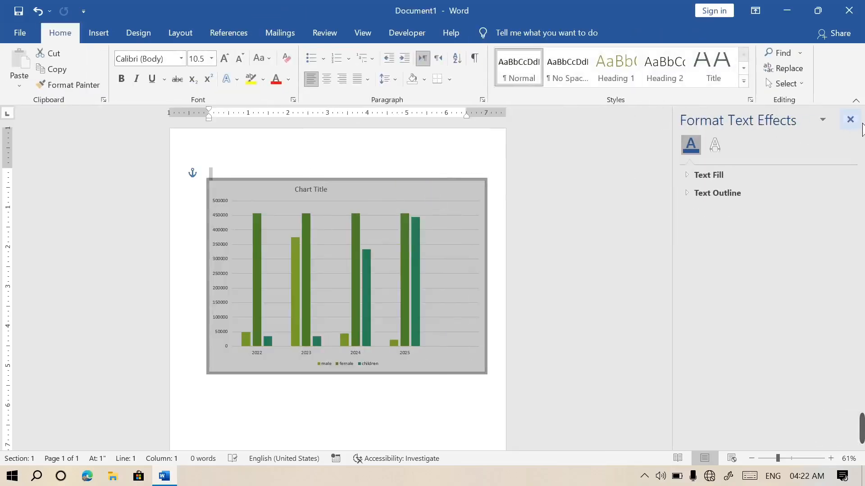
click(850, 119)
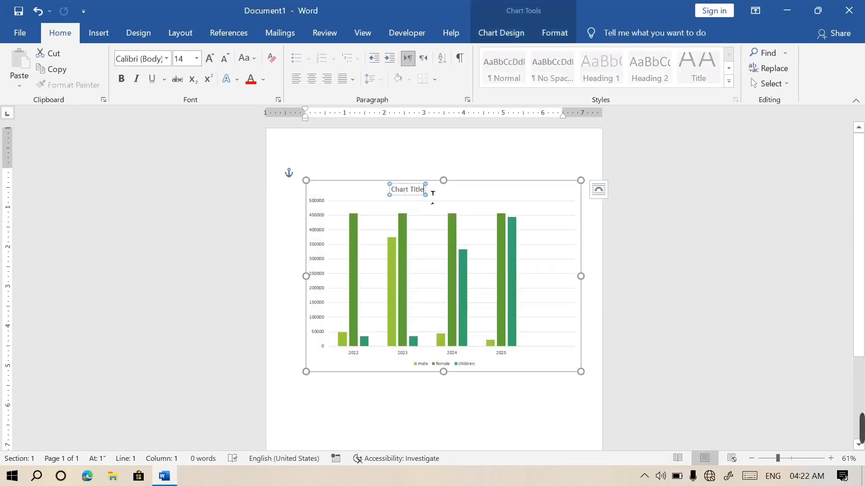
Replace the chart title text with Afghanistan and move the title back to the centre above the plot.
key(ctrl+a)
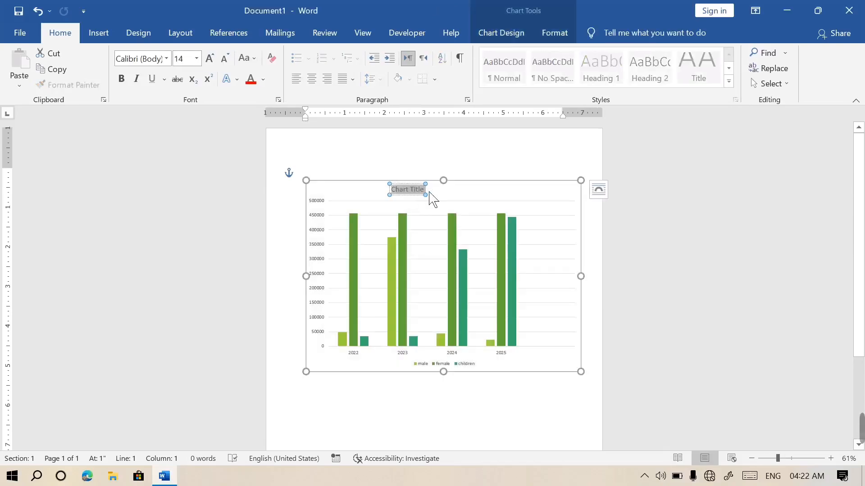
text(Afghan)
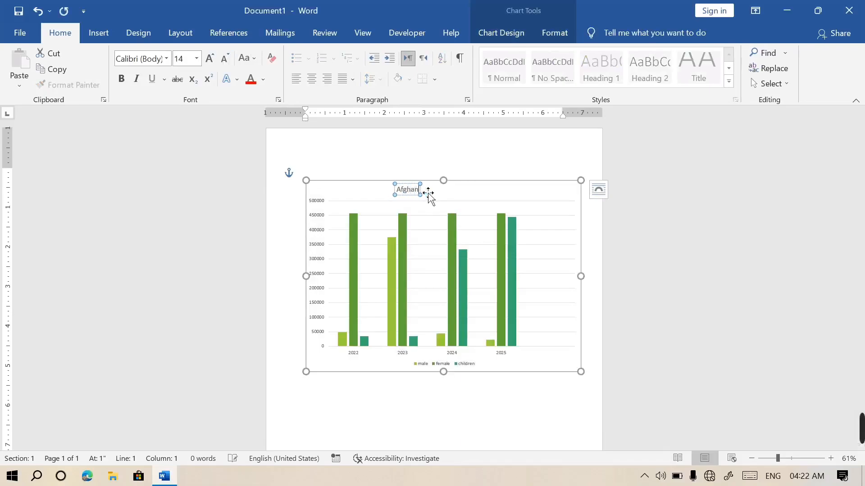
text(isatm)
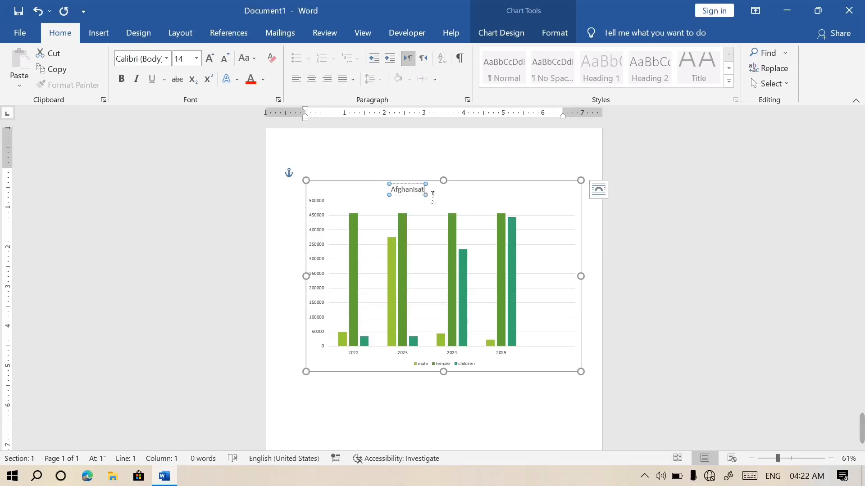
key(BackSpace)
key(BackSpace)
text(tan)
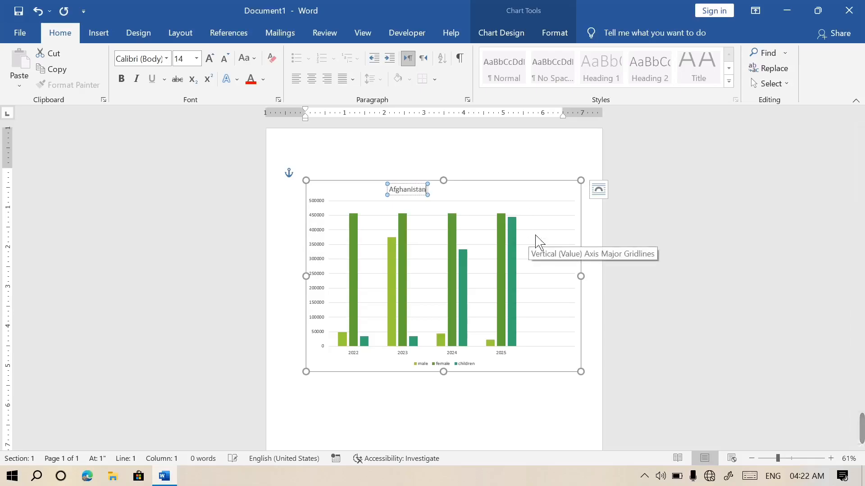
drag(434, 202, 465, 199)
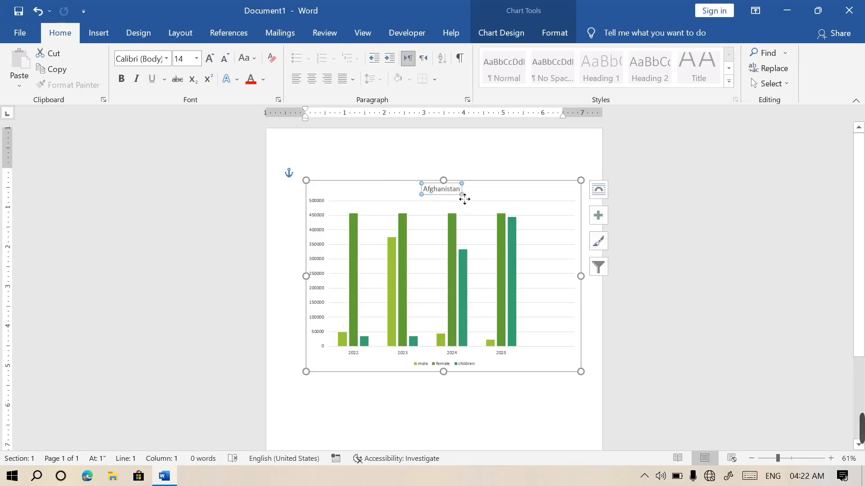
Enlarge the chart slightly beyond the page's text margin and select the female column series.
click(473, 227)
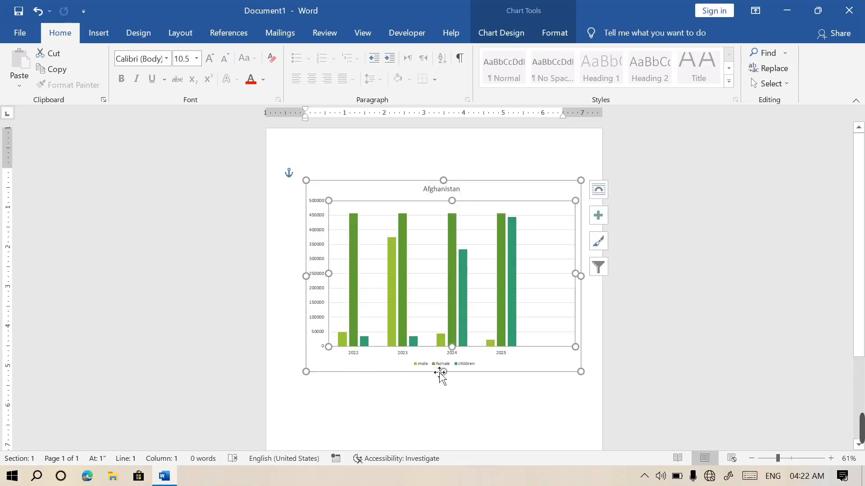
drag(593, 382, 605, 392)
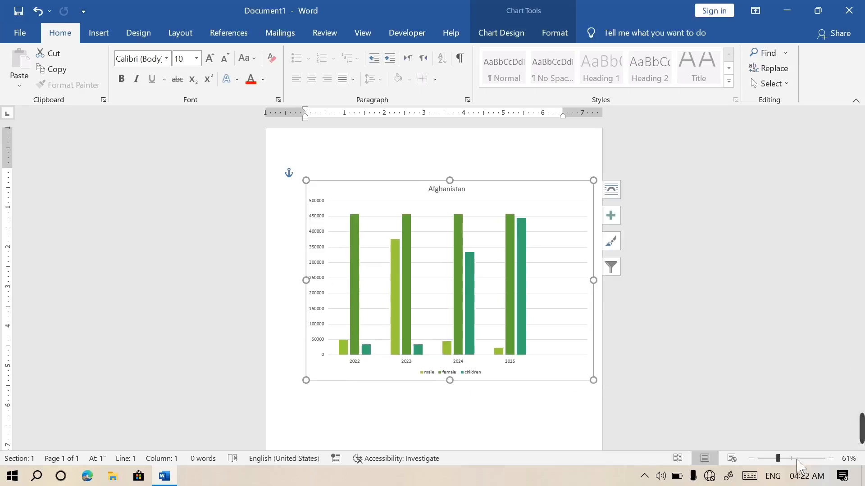
ctrl+scroll(798, 468, up, 4)
scroll(458, 270, down, 2)
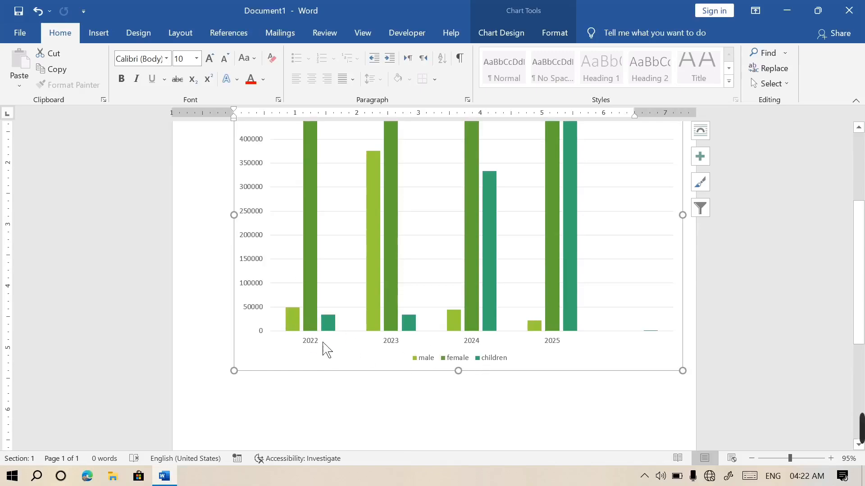
click(316, 232)
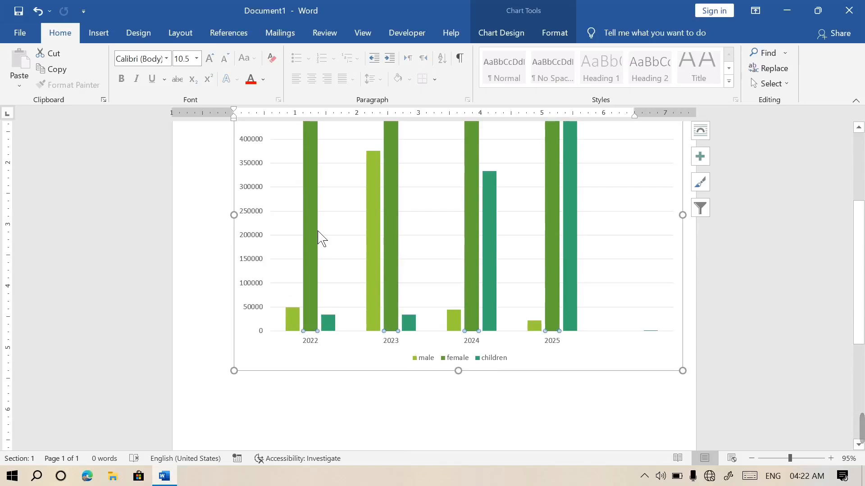
Preview the chart element options for axes, axis titles and chart title on the chart.
click(503, 33)
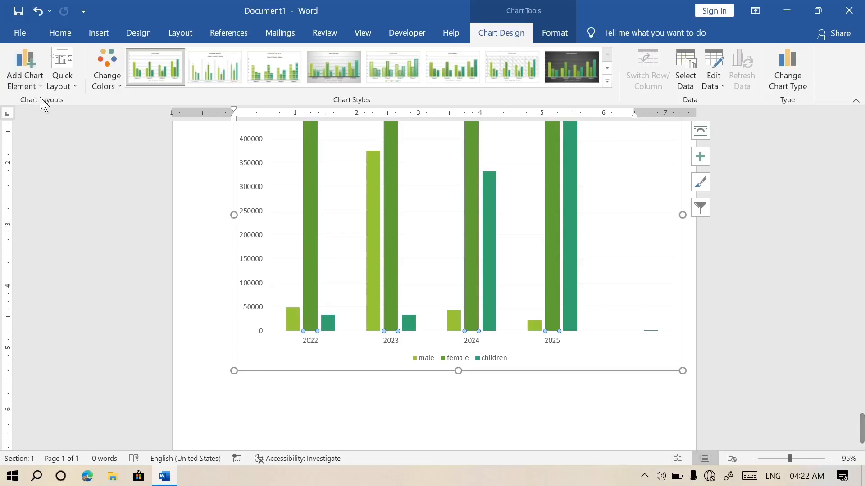
click(28, 84)
mouse_move(49, 108)
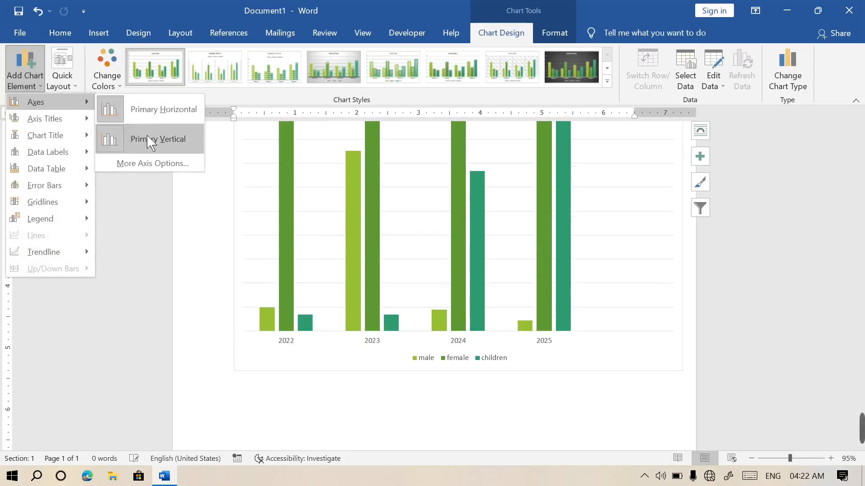
mouse_move(67, 118)
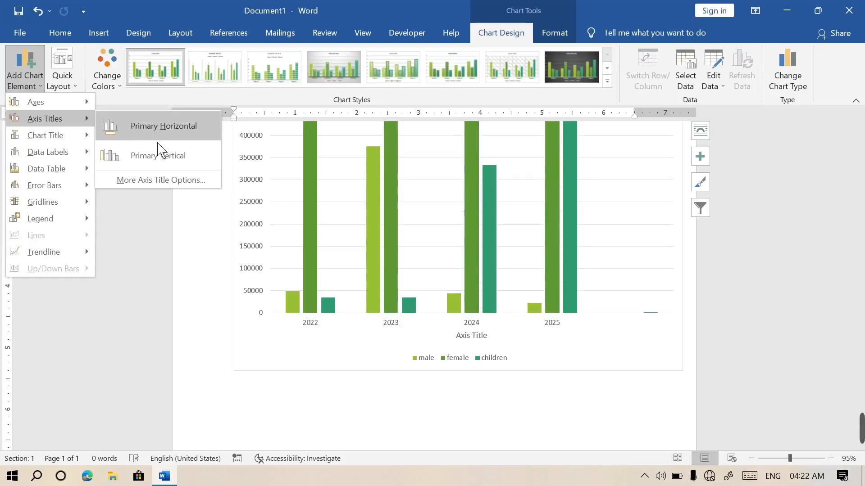
mouse_move(45, 135)
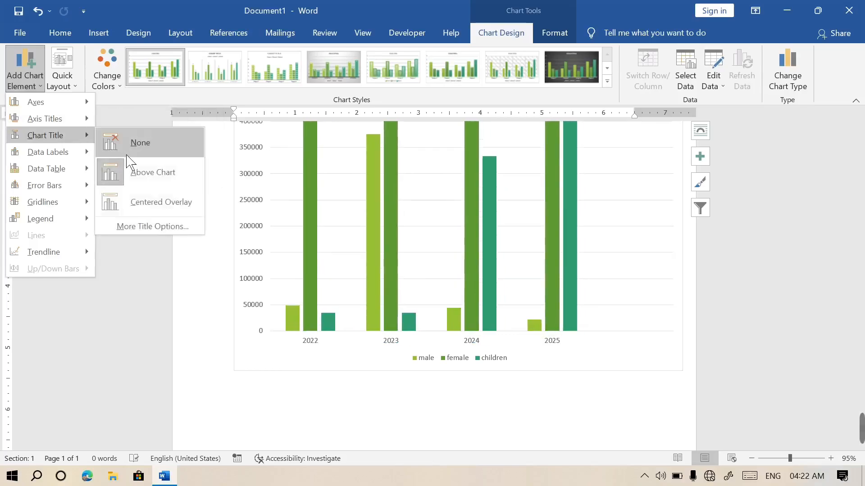
Examine the chart element options for data labels, error bars, gridlines, legend and trendline, and the available quick layouts.
click(766, 458)
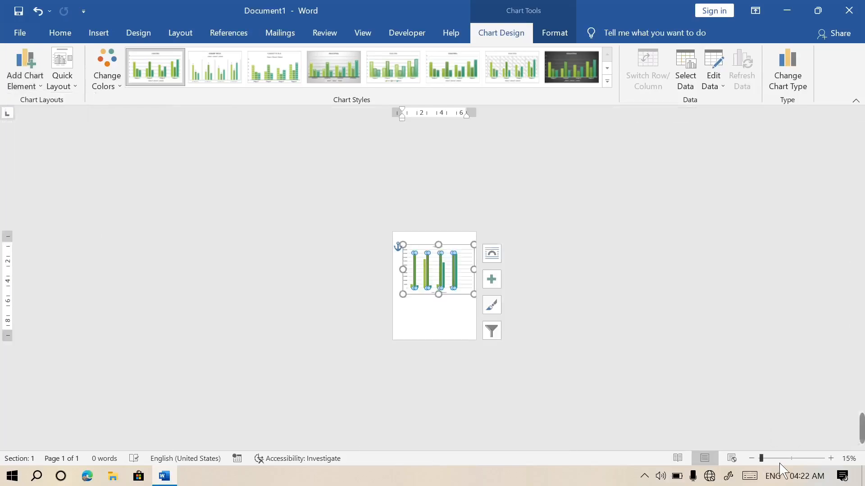
click(777, 459)
click(784, 460)
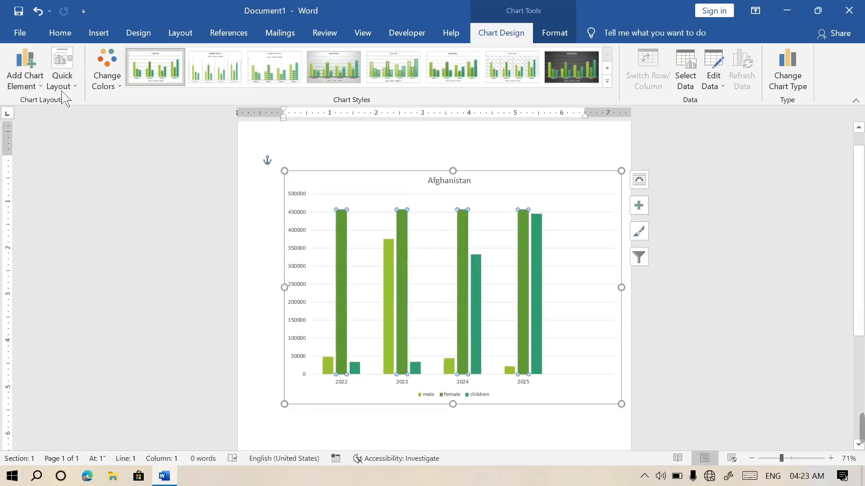
click(40, 87)
mouse_move(70, 146)
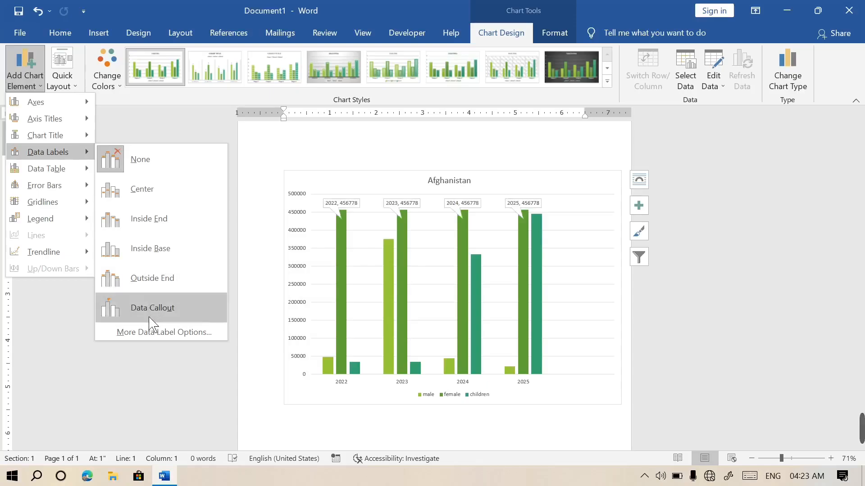
mouse_move(78, 173)
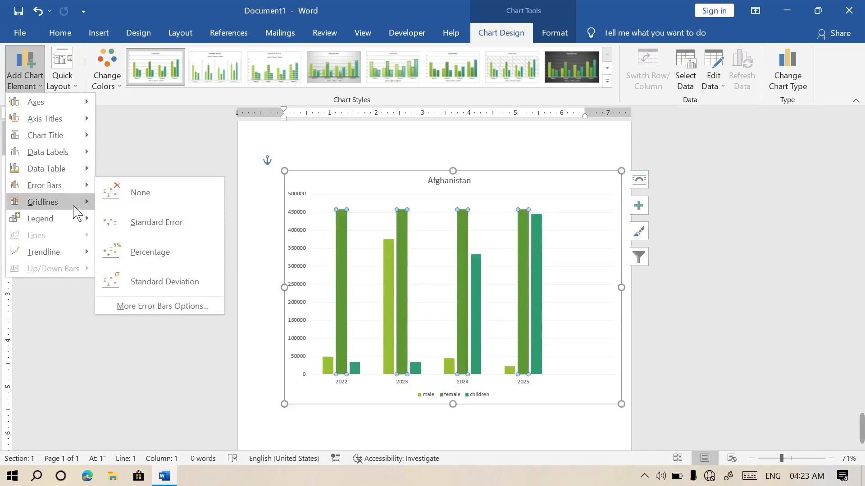
mouse_move(74, 203)
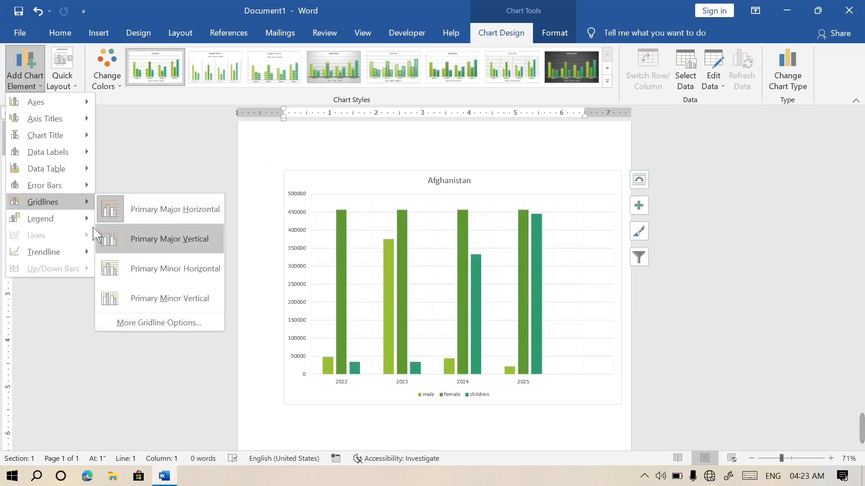
mouse_move(80, 224)
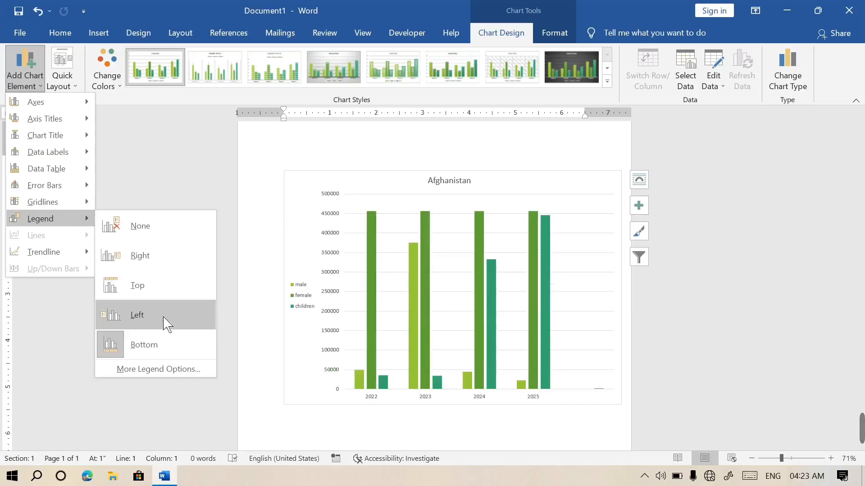
mouse_move(58, 256)
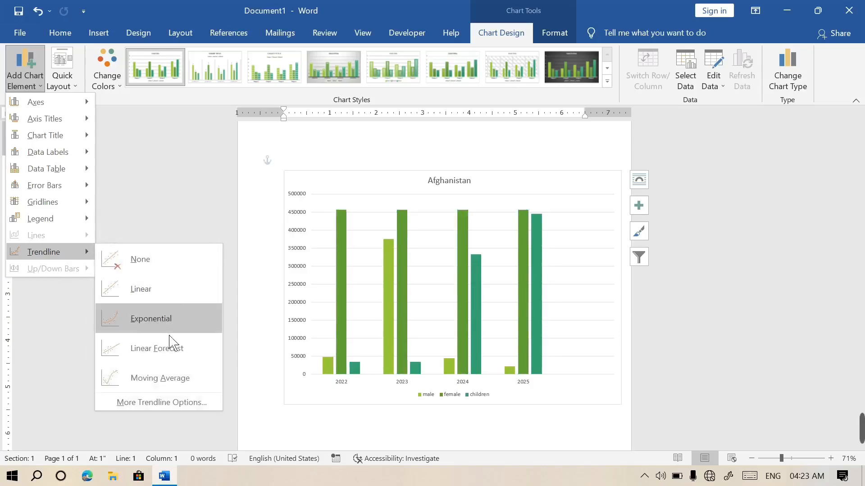
click(62, 80)
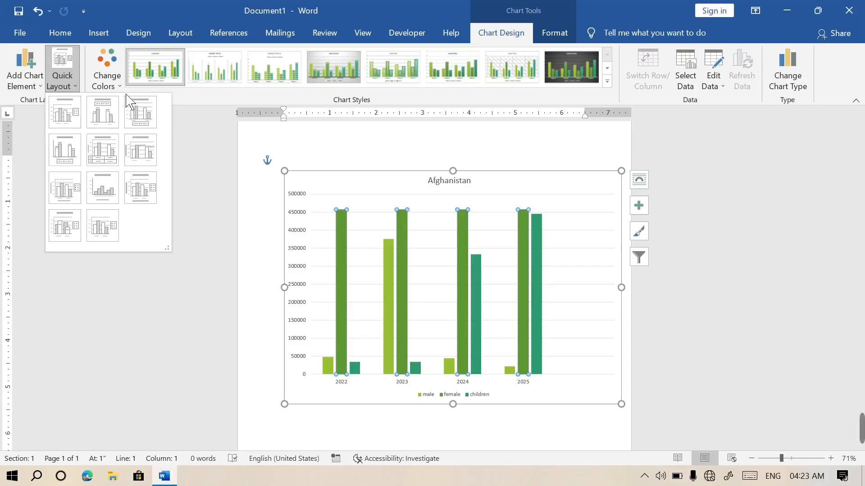
Recolour the chart with the fifth monochromatic palette (blue) and apply the chart style with the dark background.
click(107, 72)
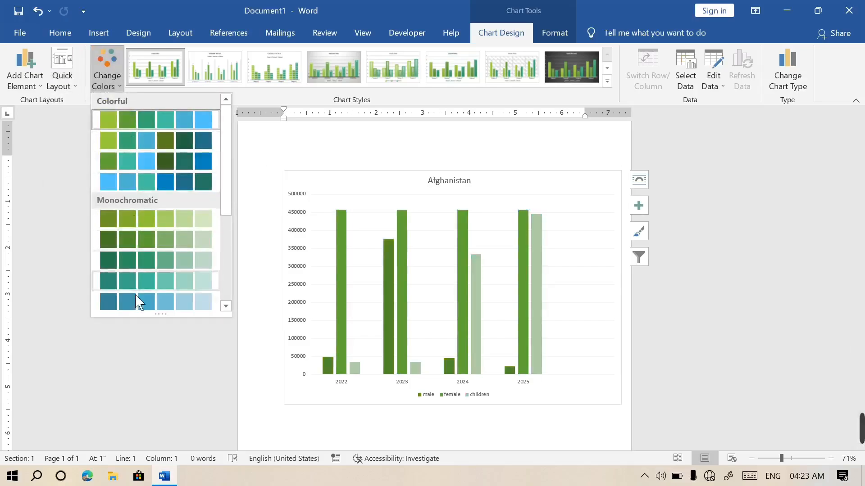
click(135, 306)
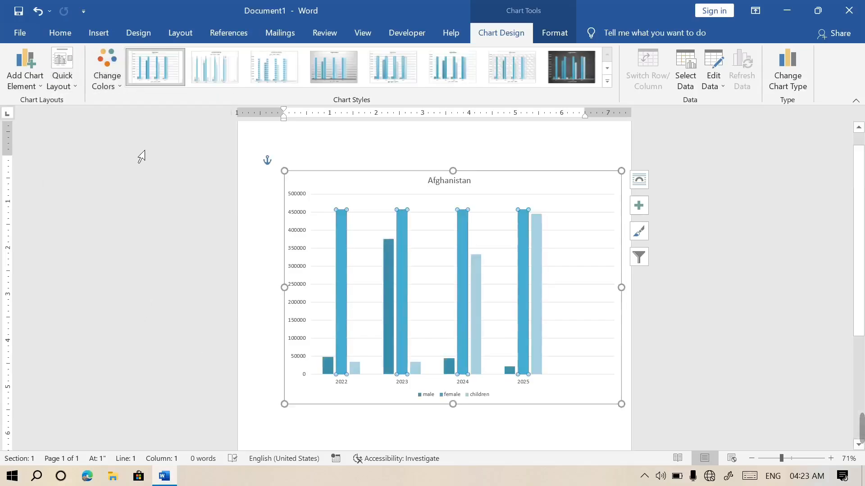
click(124, 85)
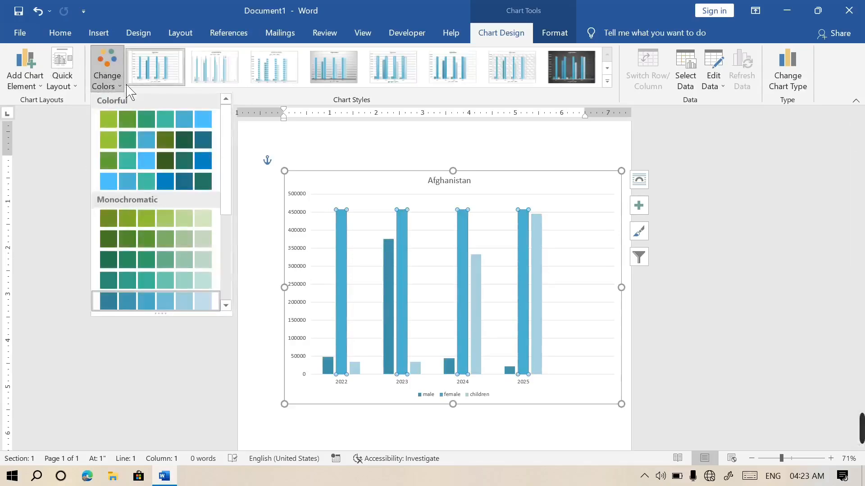
drag(226, 189, 228, 296)
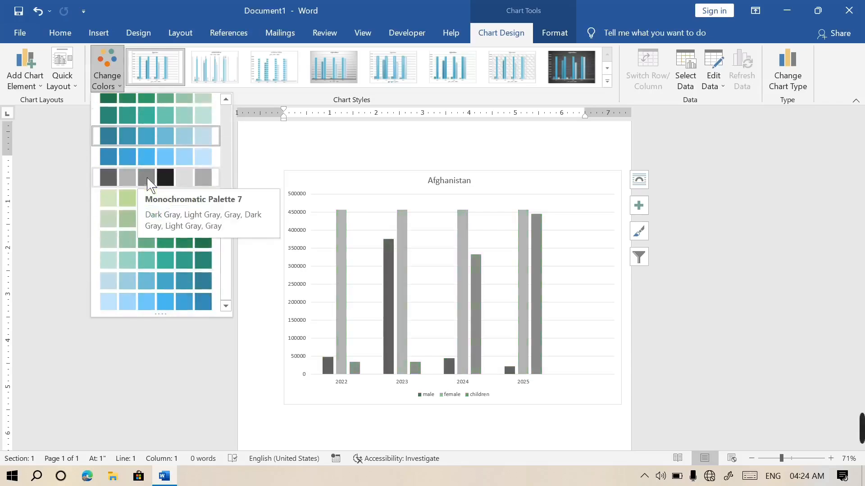
click(359, 115)
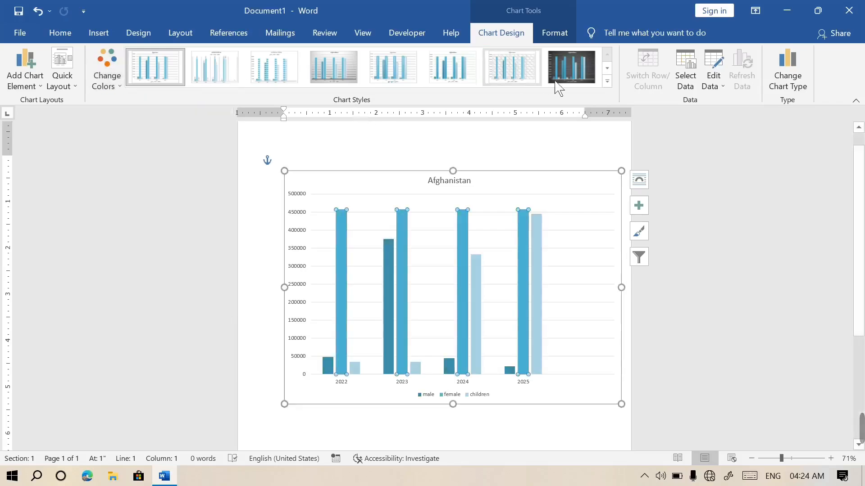
click(578, 79)
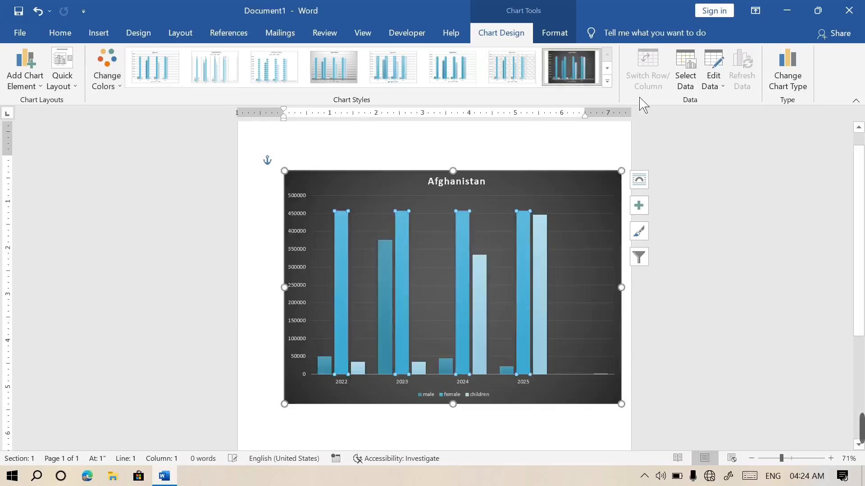
Try several chart styles, including the dark outlined one, and apply the style with fading gradient columns and a bold uppercase title.
click(607, 81)
click(344, 104)
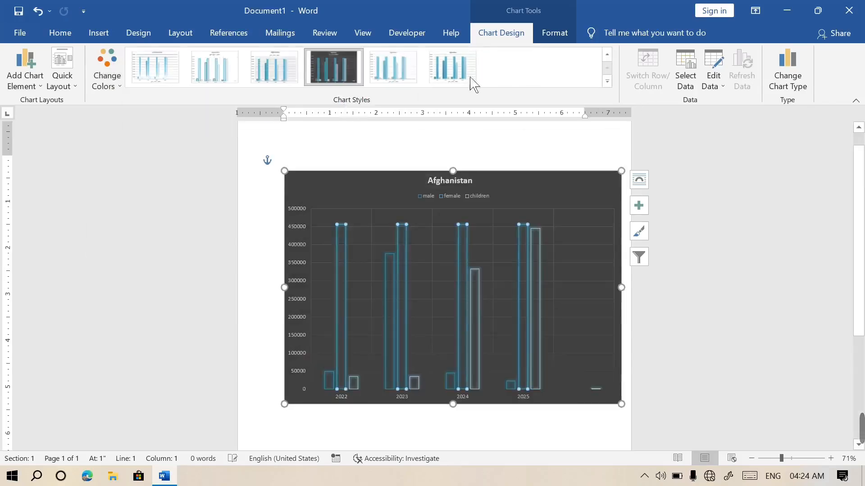
click(392, 79)
click(274, 70)
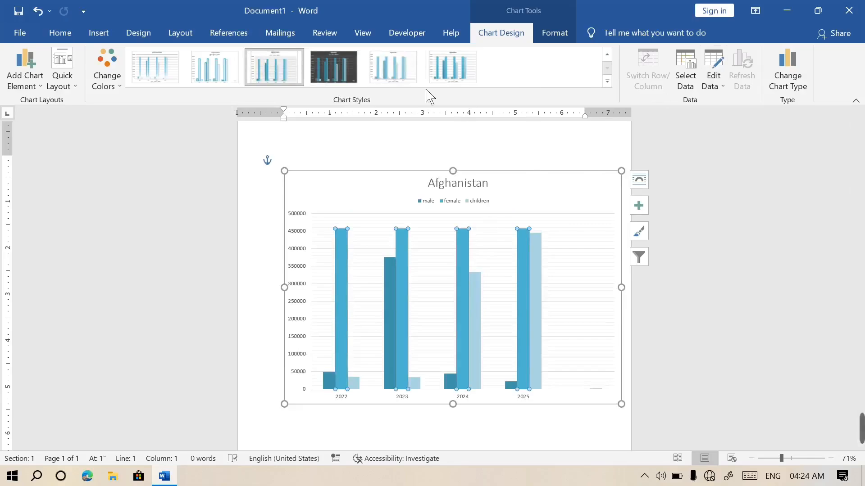
click(206, 81)
click(184, 81)
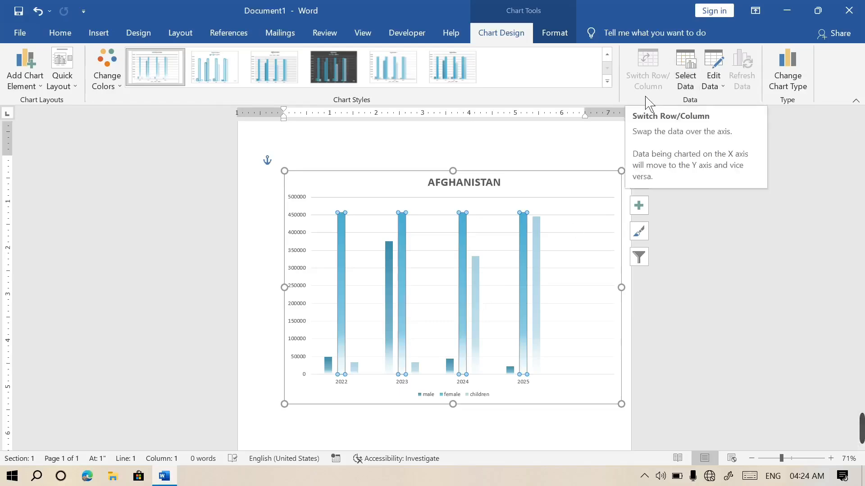
Examine the chart's data source selection and its data sheet, and close both without changing the data.
click(693, 83)
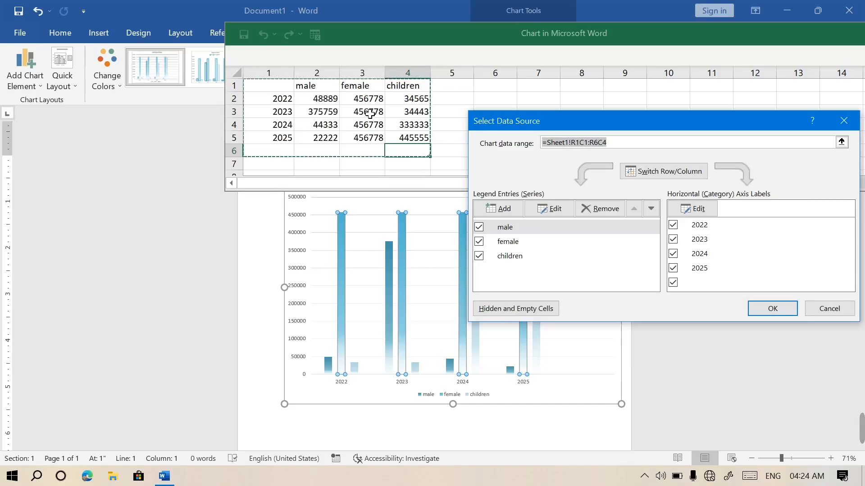
click(369, 114)
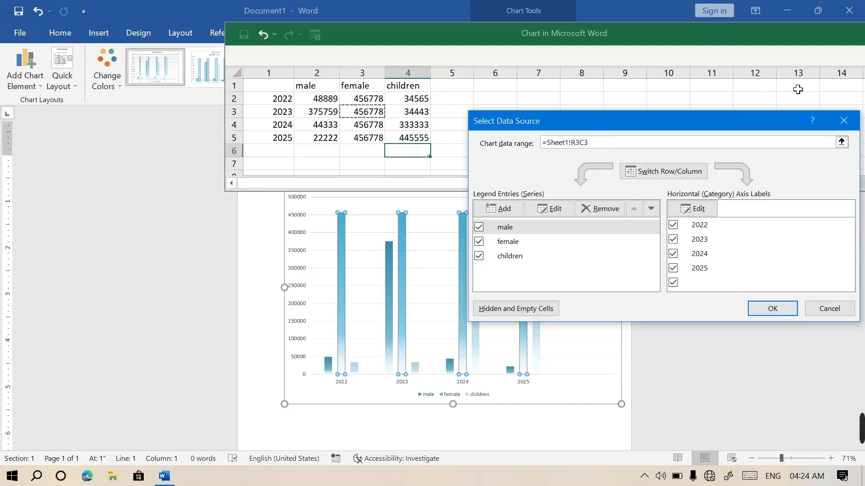
click(844, 121)
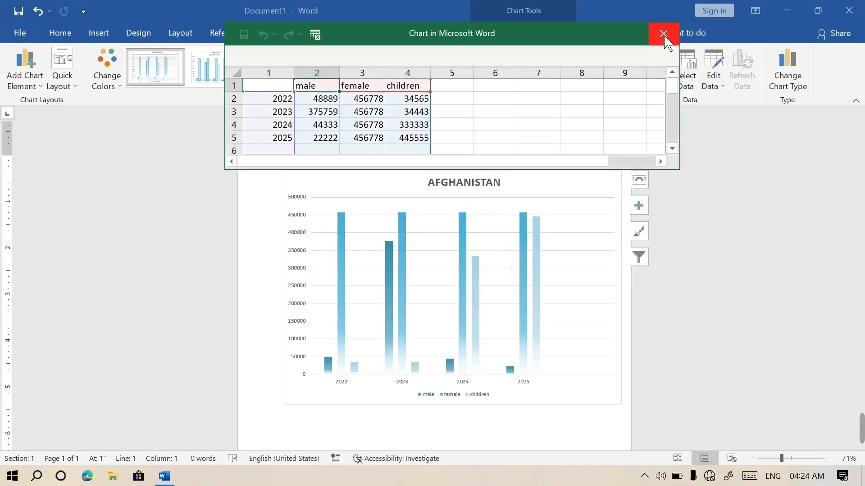
click(668, 39)
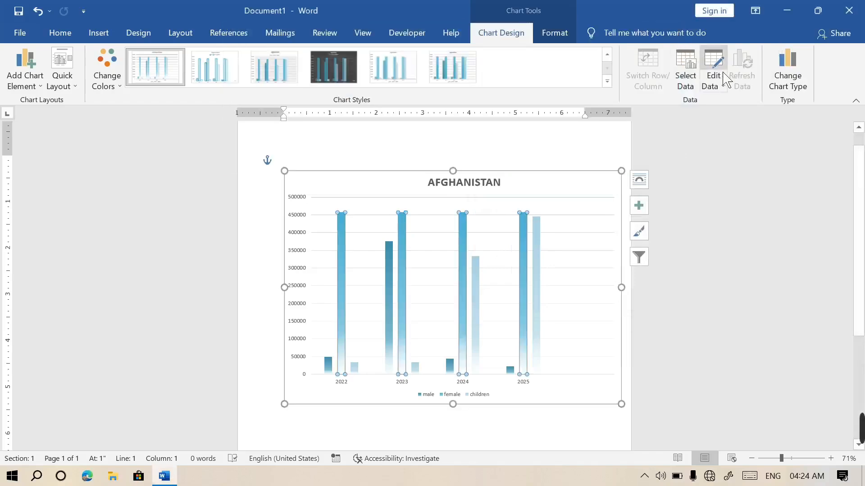
click(713, 79)
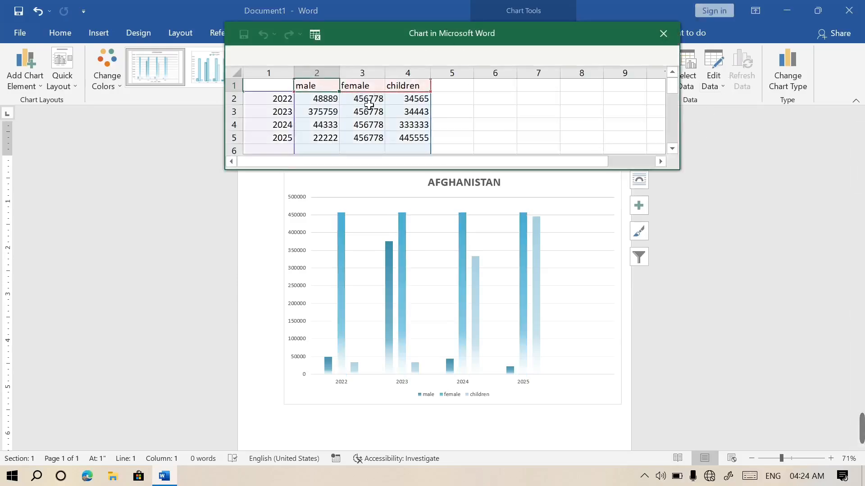
click(663, 34)
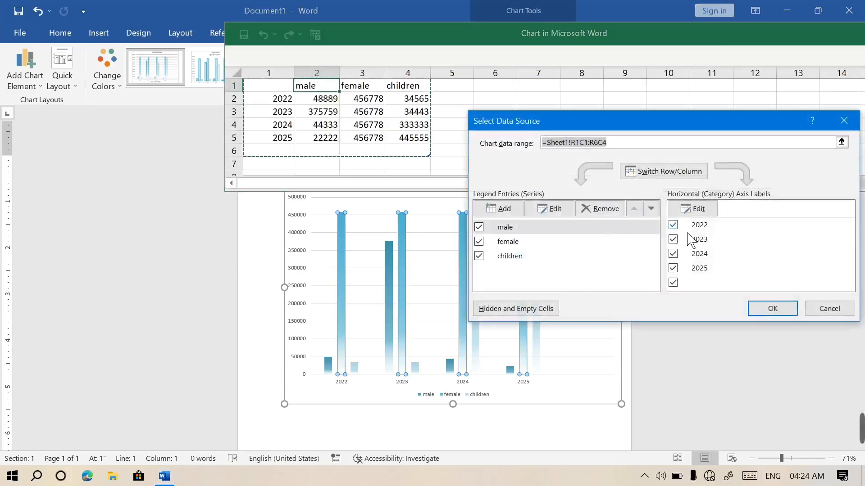
Exclude the 2022 category from the chart's data source and close the data sheet.
click(673, 225)
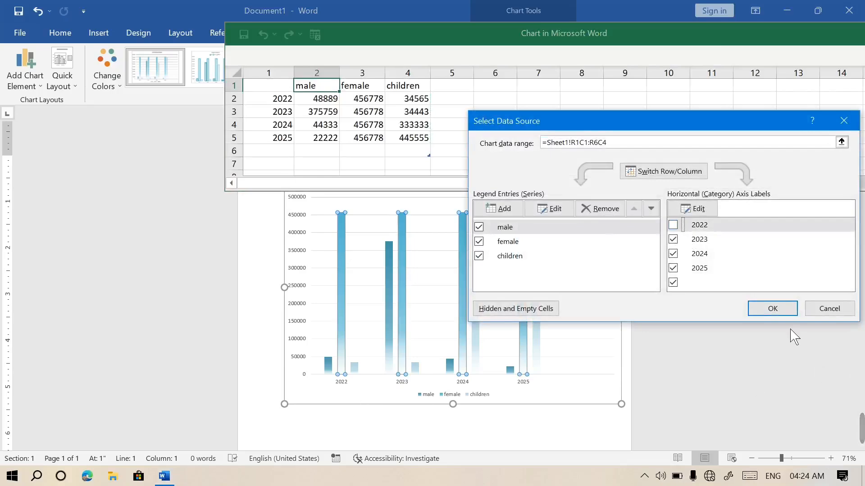
click(784, 312)
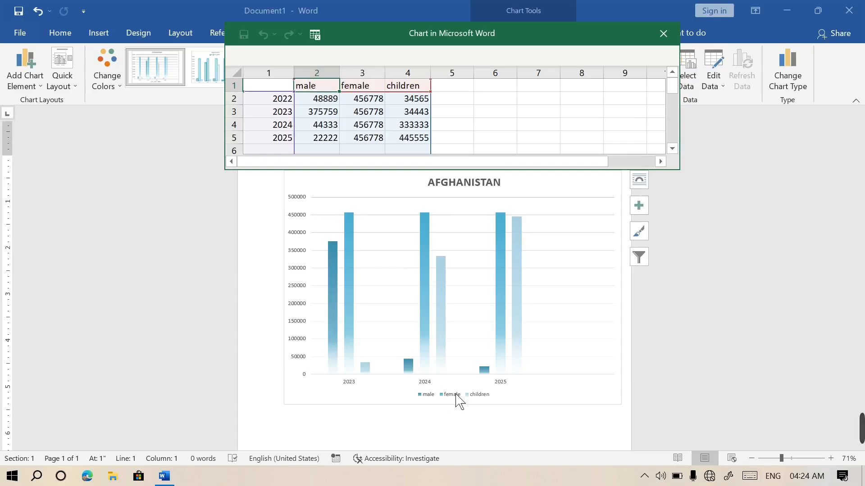
click(667, 41)
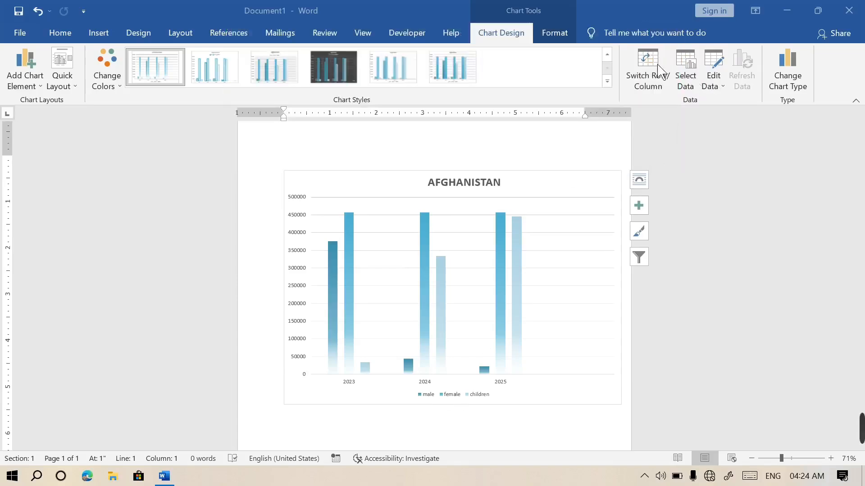
Include the 2022 category in the chart's data source again and close the data sheet.
click(683, 70)
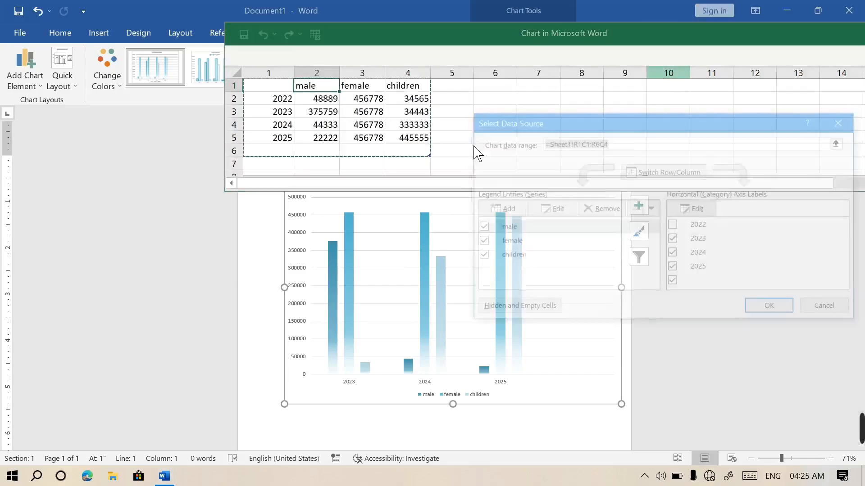
click(683, 229)
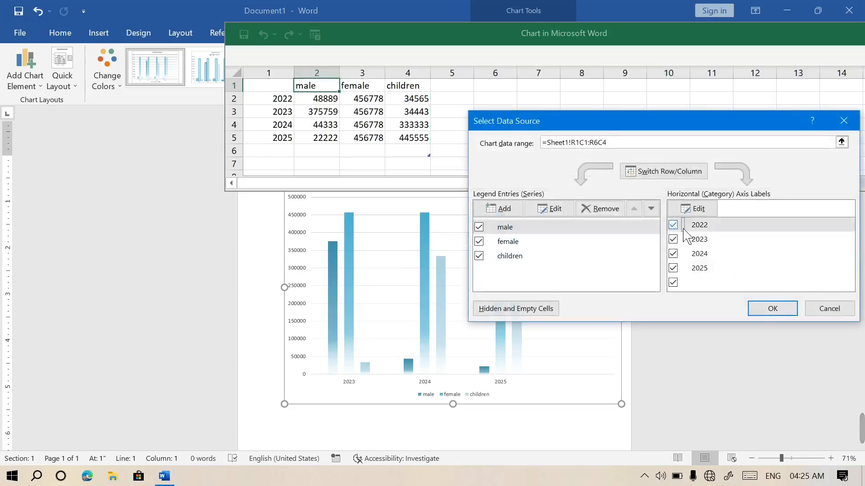
click(773, 312)
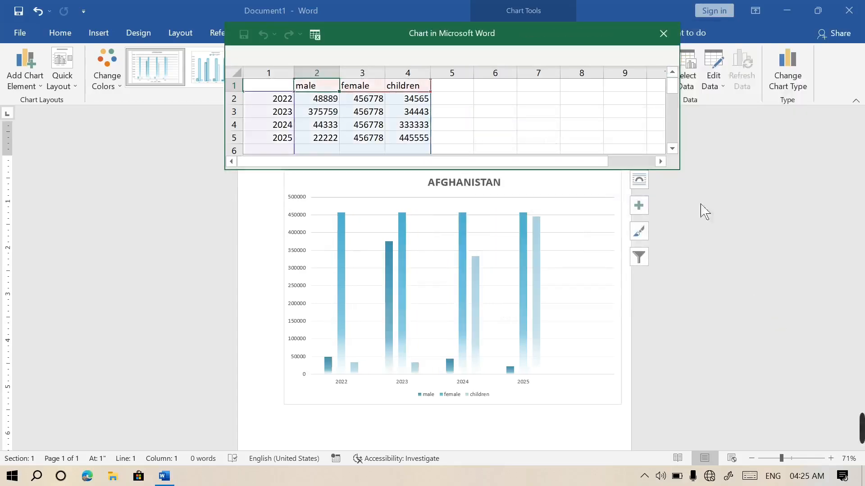
click(664, 34)
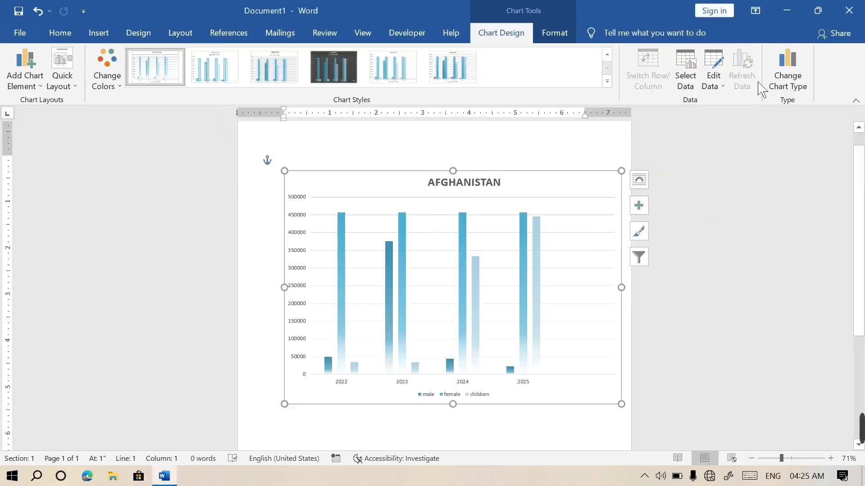
Preview the pie, bar and area types as replacements for the clustered column chart.
click(787, 82)
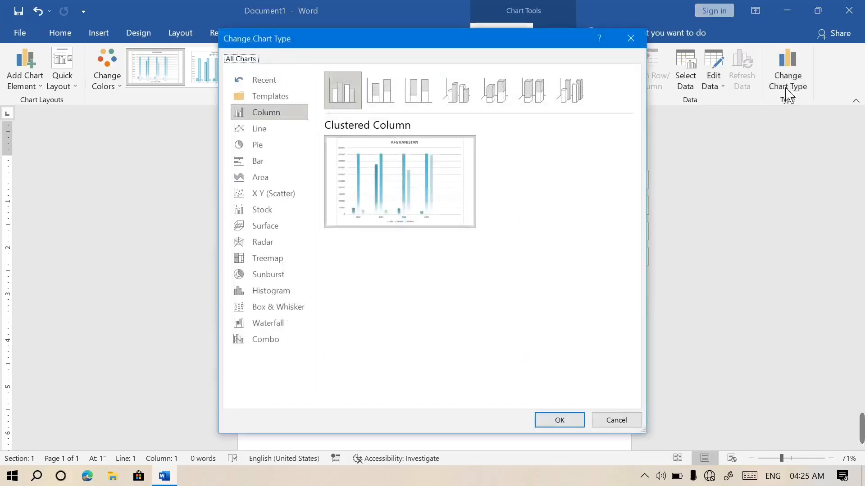
click(272, 152)
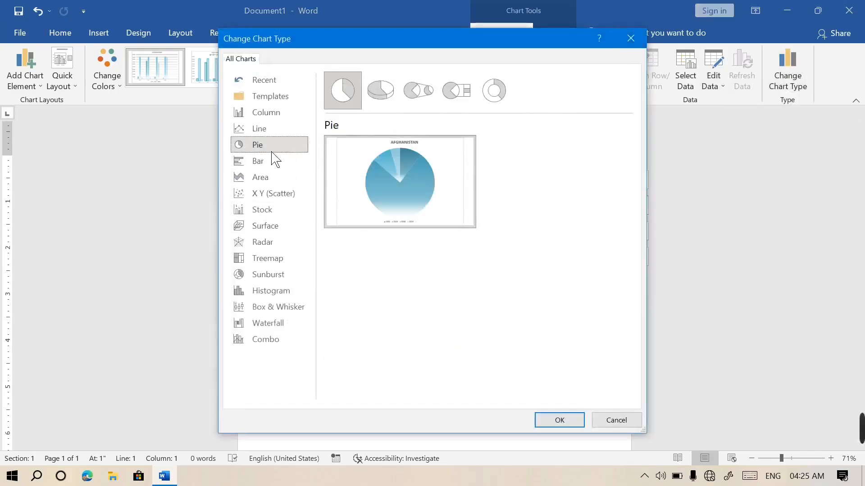
click(258, 164)
click(261, 180)
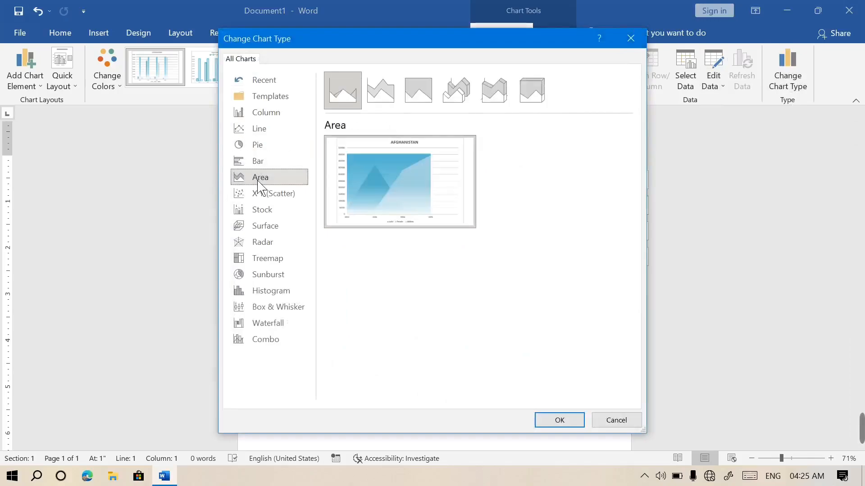
click(272, 149)
Compare the pie subtypes, including Pie of Pie and Doughnut, and change the chart to the standard Pie type.
mouse_move(394, 183)
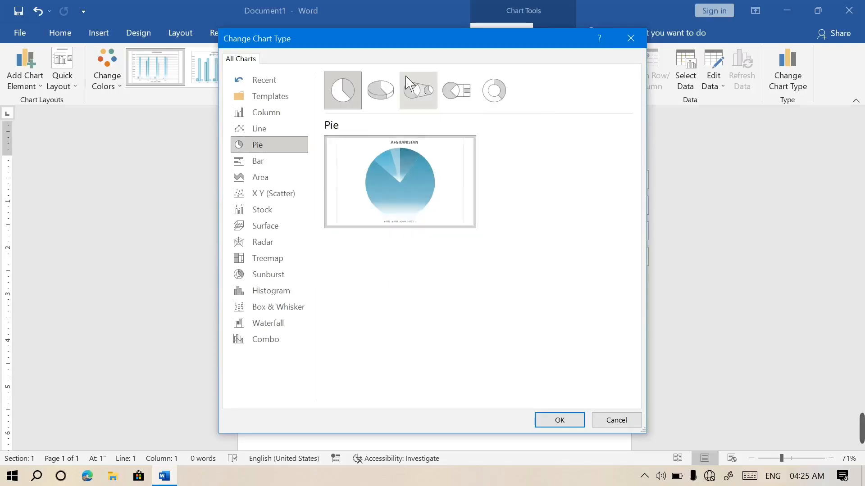
click(384, 97)
click(420, 100)
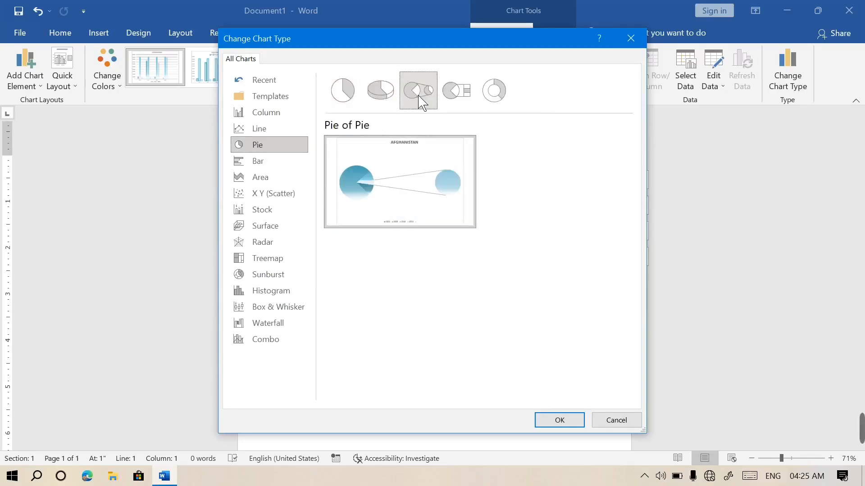
click(463, 90)
click(487, 98)
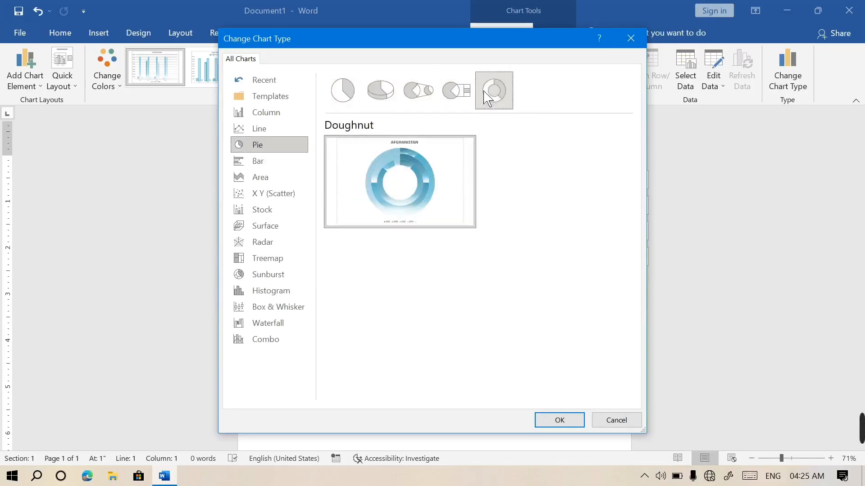
click(350, 107)
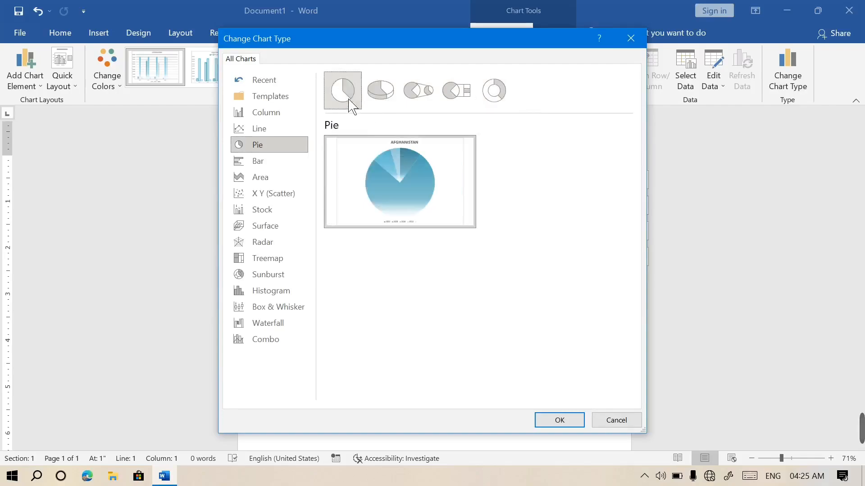
click(561, 422)
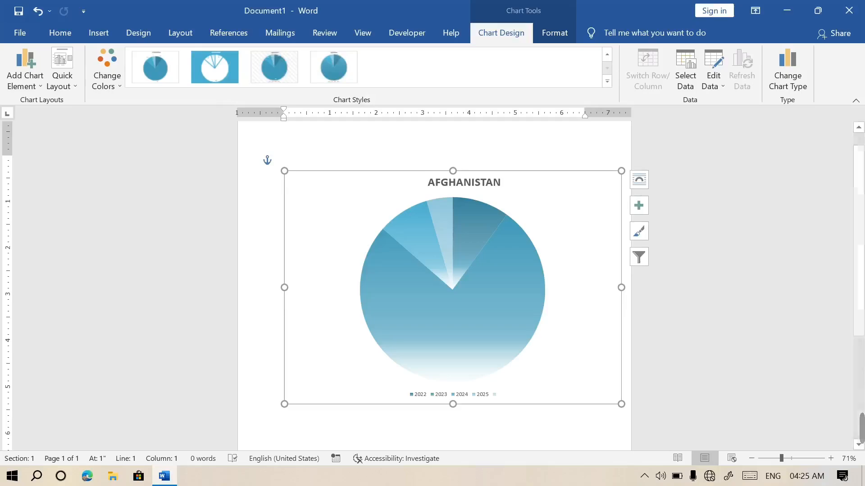
Show the formatting options for the chart area and apply a gradient fill to its background.
click(566, 37)
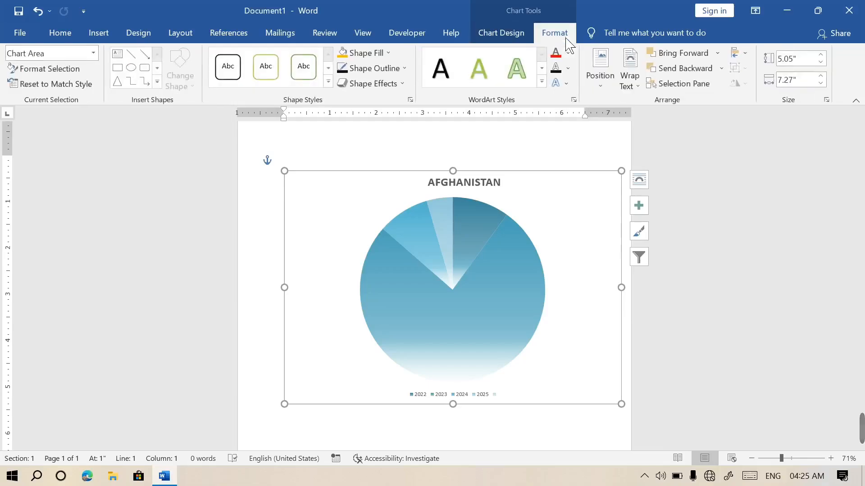
click(76, 71)
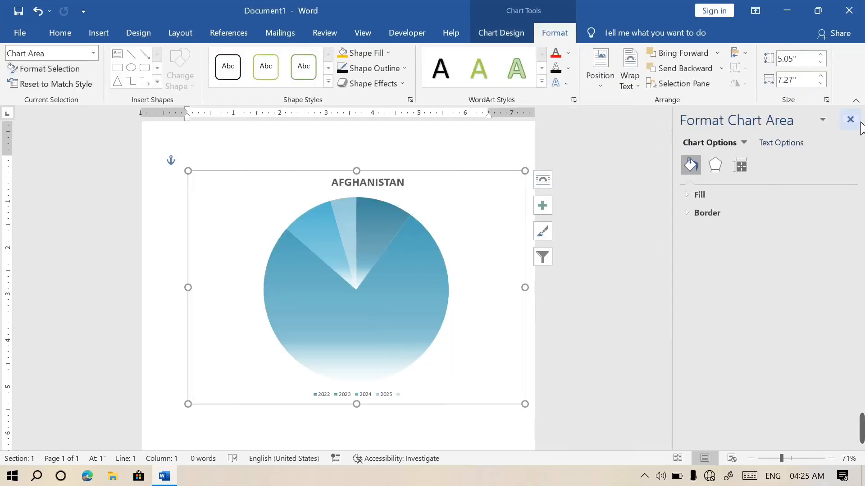
click(850, 120)
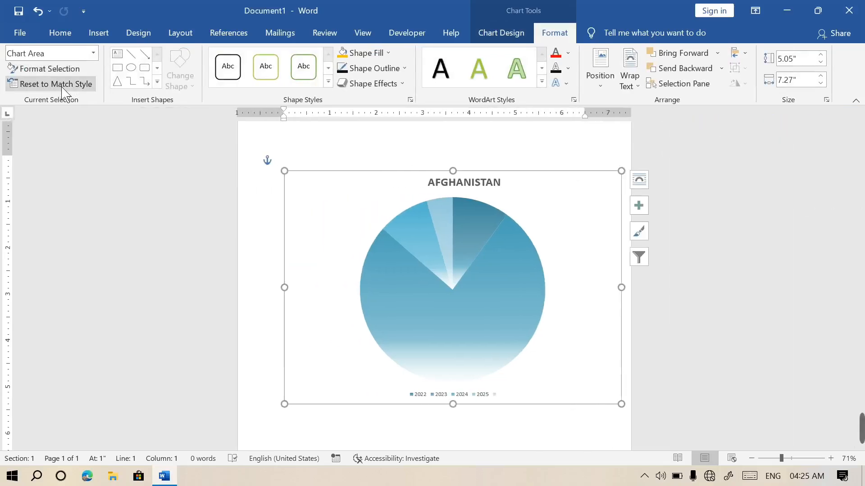
click(47, 68)
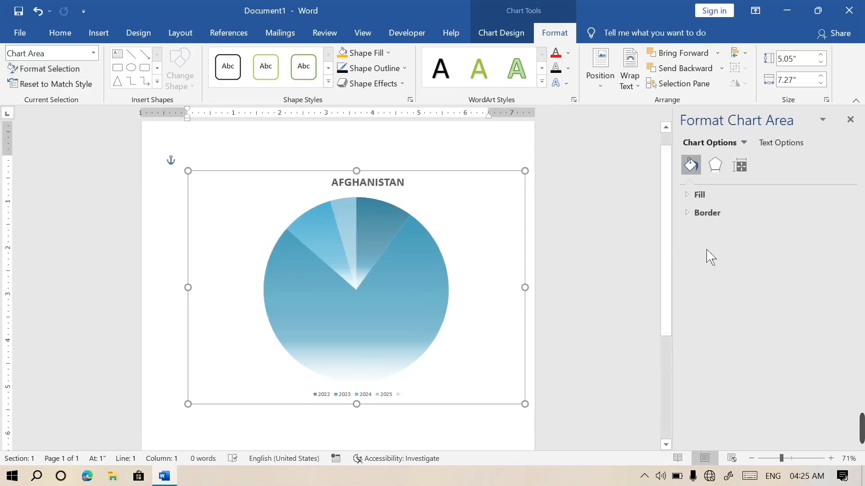
click(692, 200)
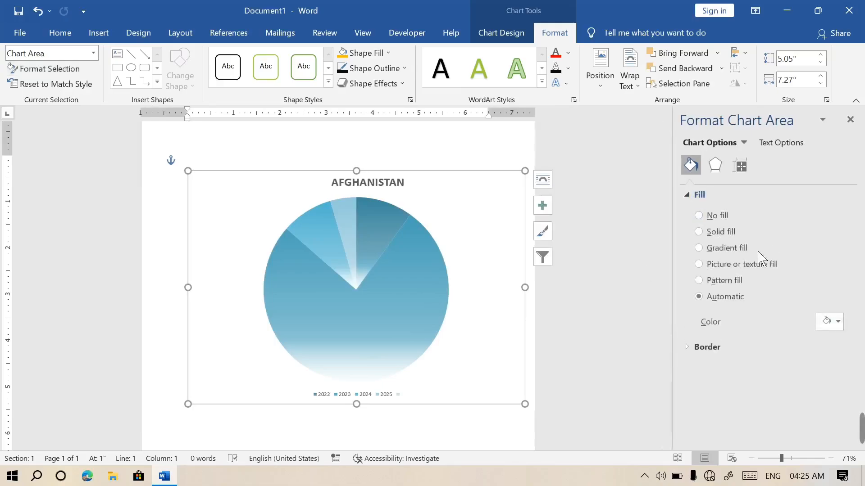
click(716, 252)
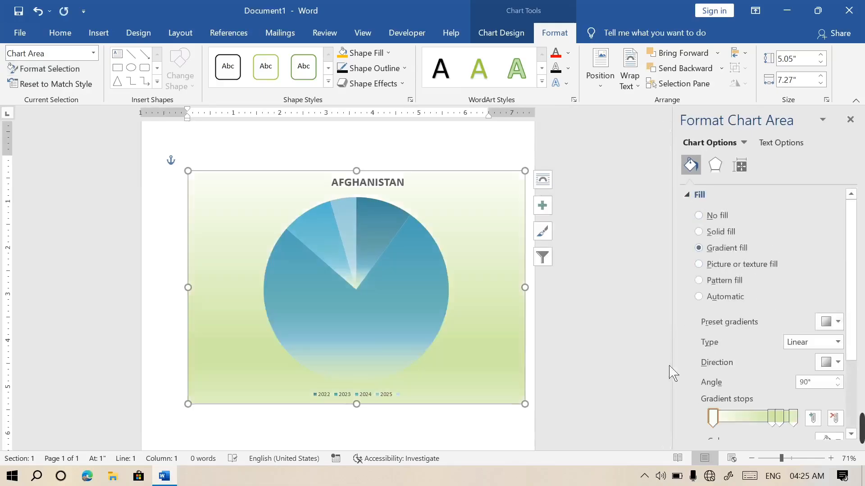
Add a gradient stop near the middle of the chart area's gradient and apply the dark green radial preset gradient.
click(753, 417)
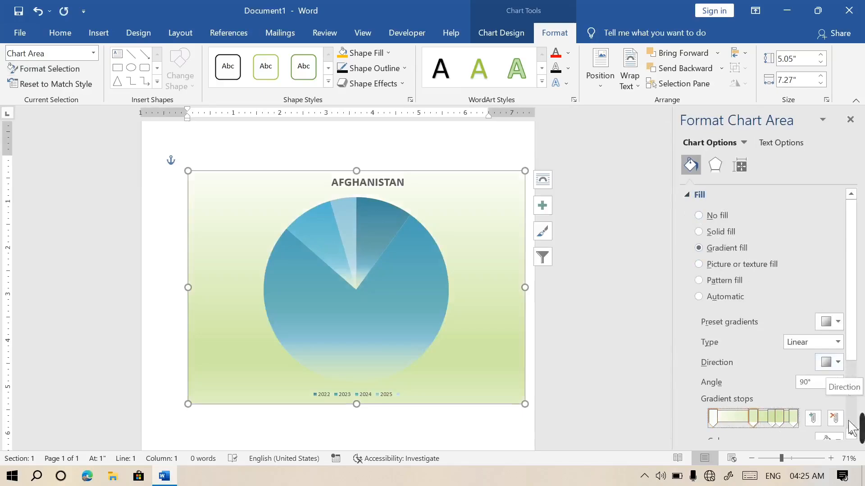
click(829, 322)
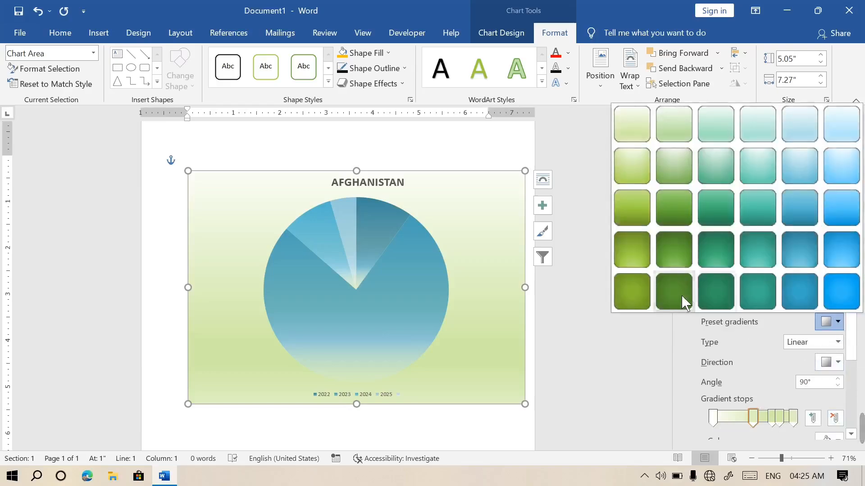
click(673, 293)
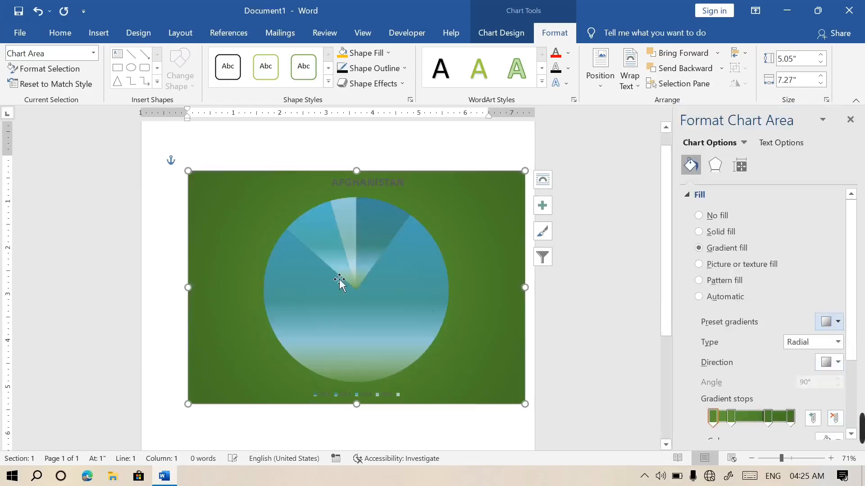
Reset the chart area's formatting to match the chart style and close its formatting options.
click(82, 90)
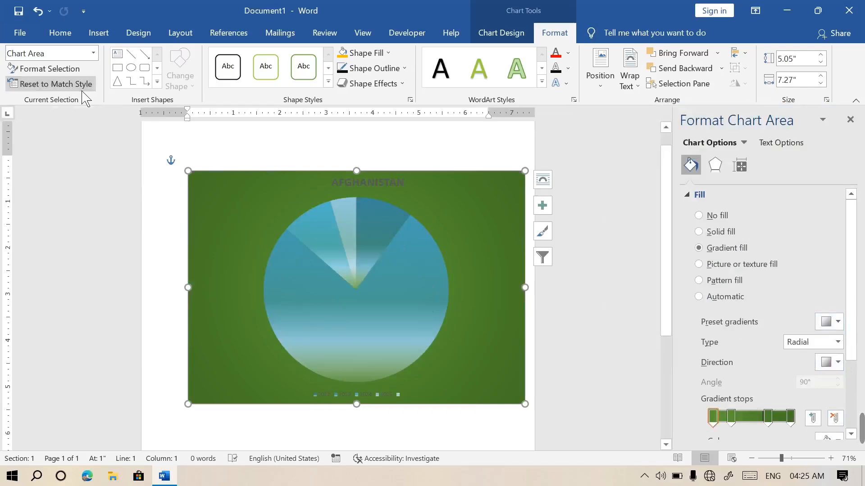
click(850, 120)
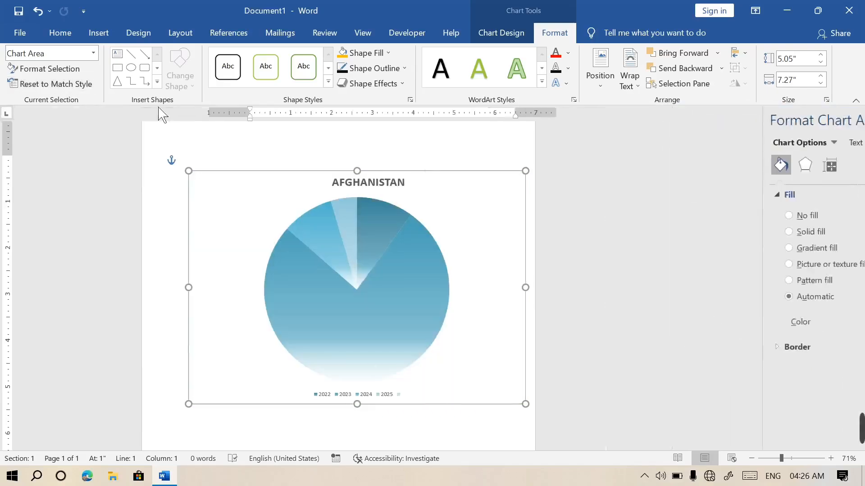
Draw an empty text box over the upper-left part of the pie chart and deselect it.
click(117, 53)
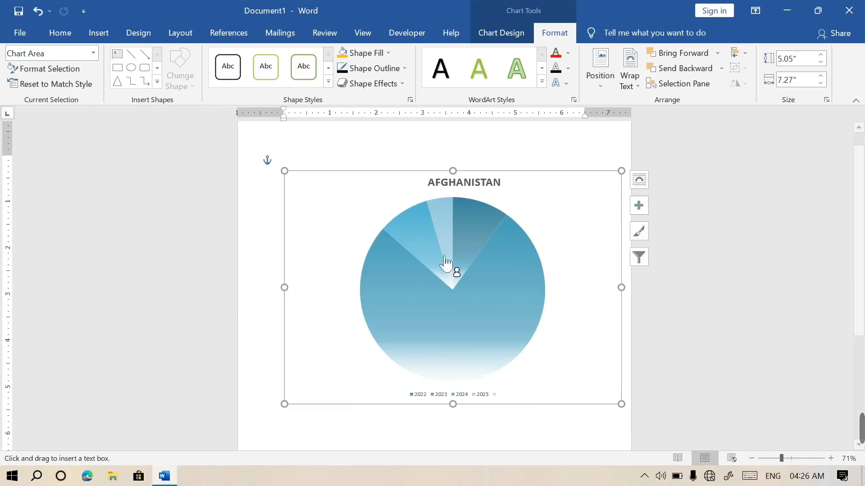
drag(336, 210, 453, 306)
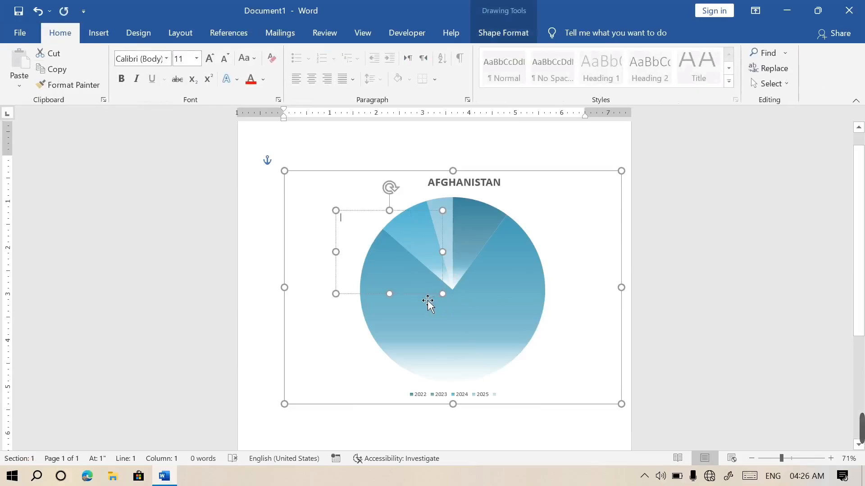
click(428, 302)
click(427, 300)
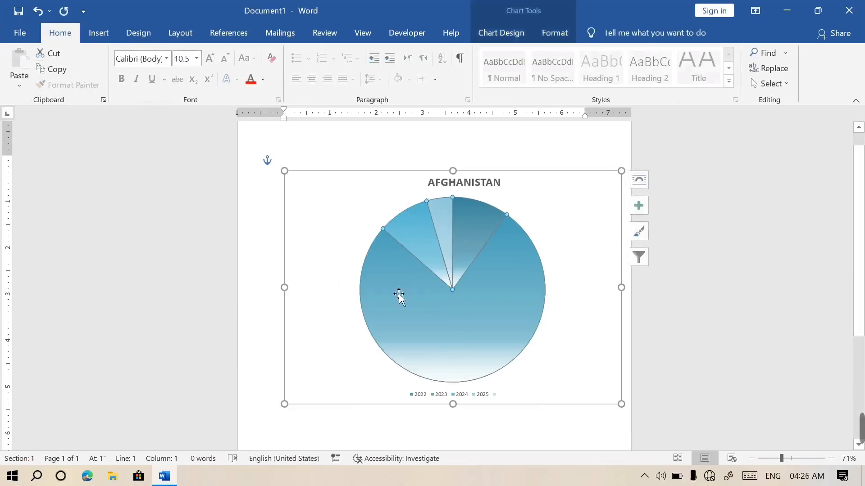
click(350, 281)
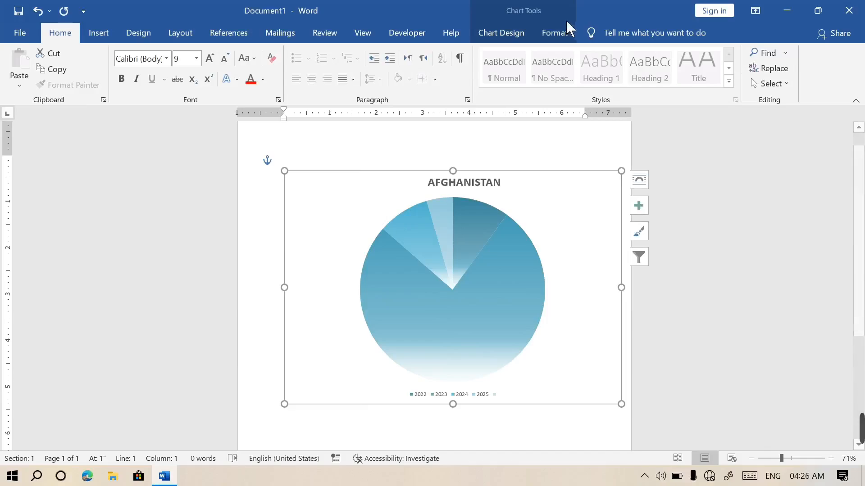
click(556, 32)
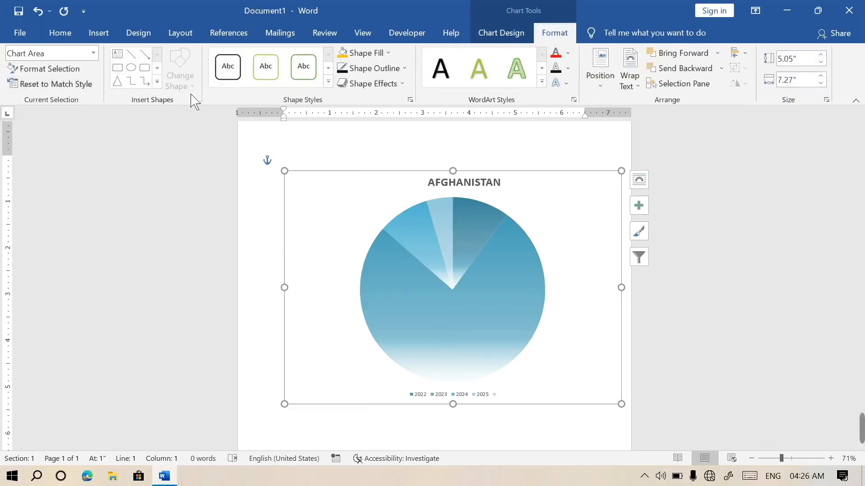
Insert a screen clipping of the desktop's second icon row and move it over the upper part of the pie chart.
mouse_move(401, 245)
click(99, 33)
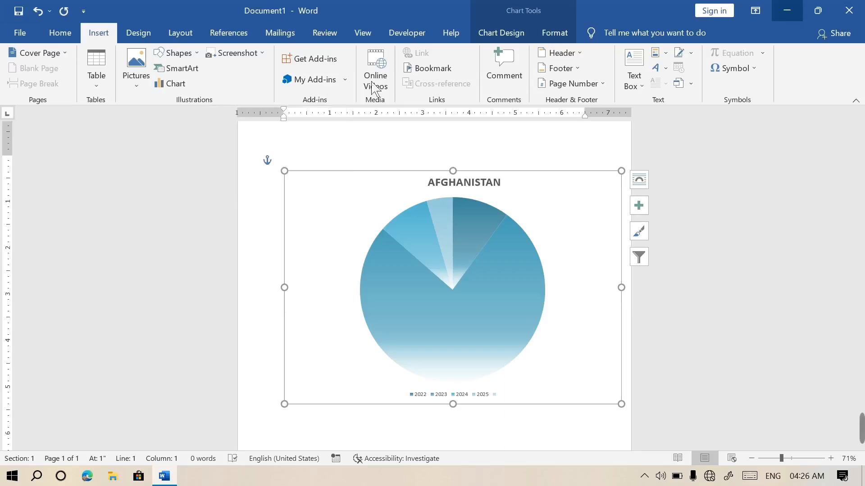
click(264, 53)
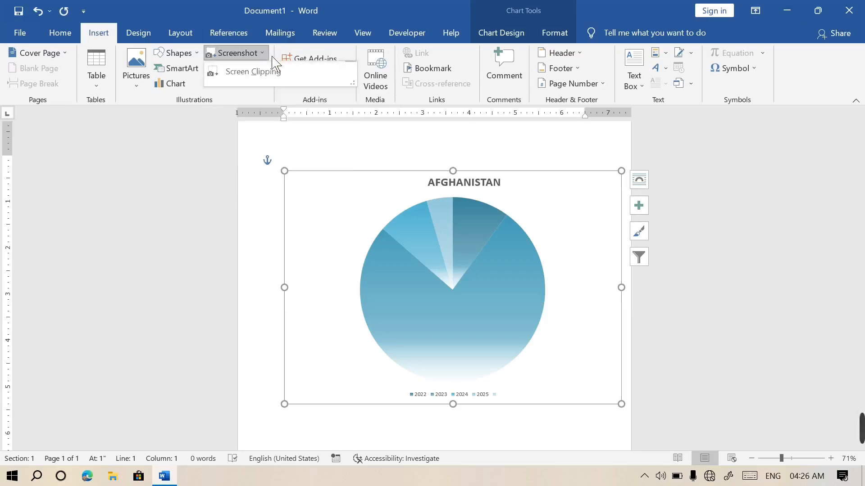
click(256, 74)
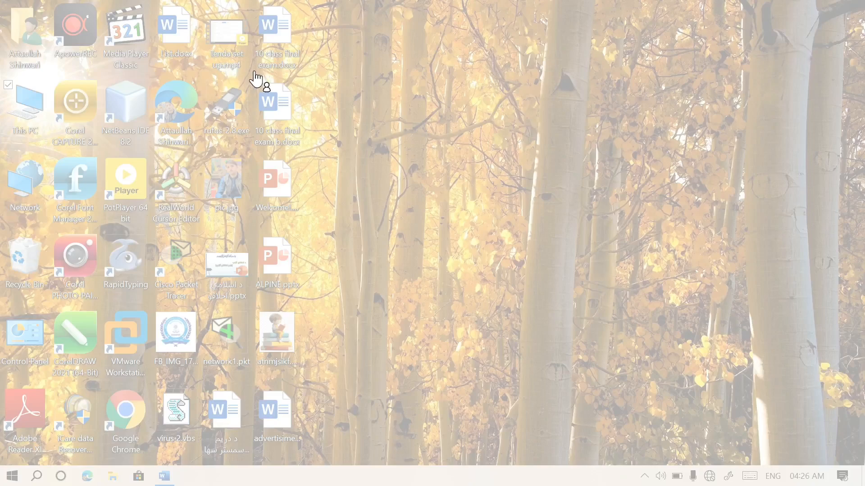
drag(2, 73, 341, 159)
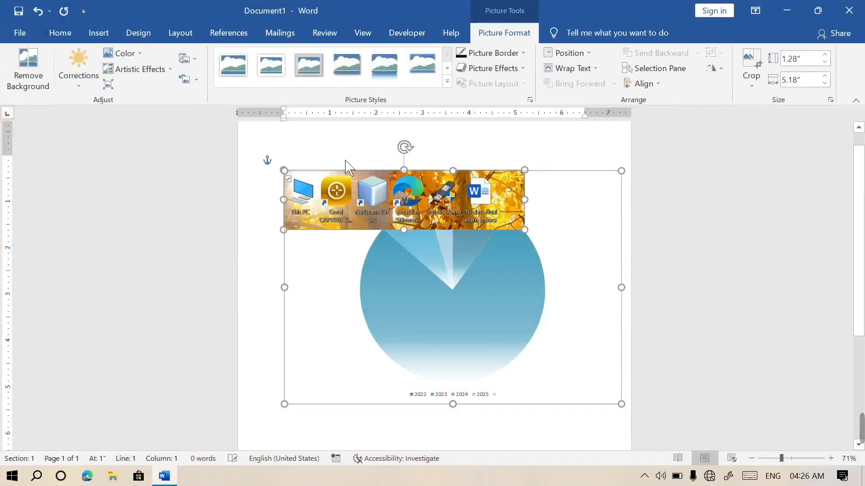
drag(382, 198, 436, 237)
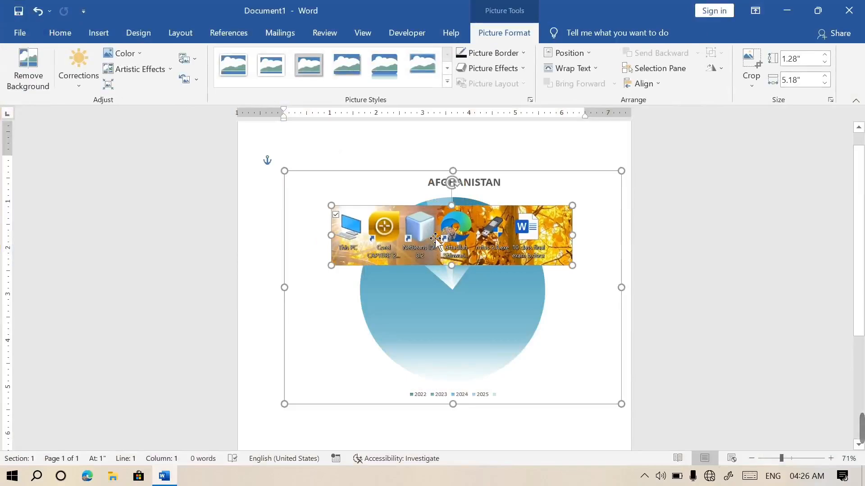
Launch a new Word window with a blank document.
key(super+r)
key(Return)
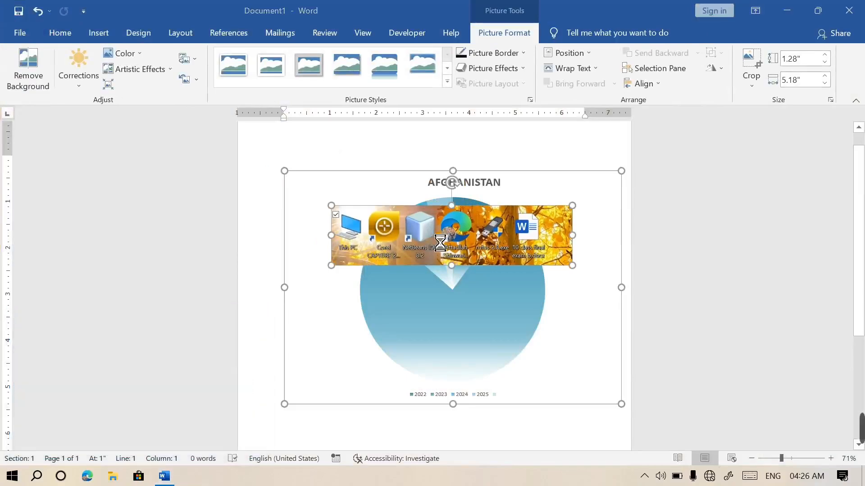
click(193, 164)
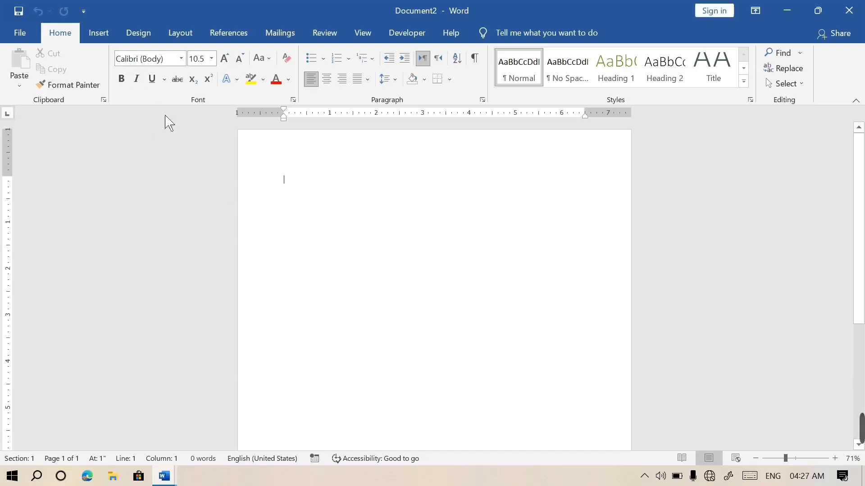
Insert a screenshot of the Document1 window and move it slightly up and left on the page.
click(98, 32)
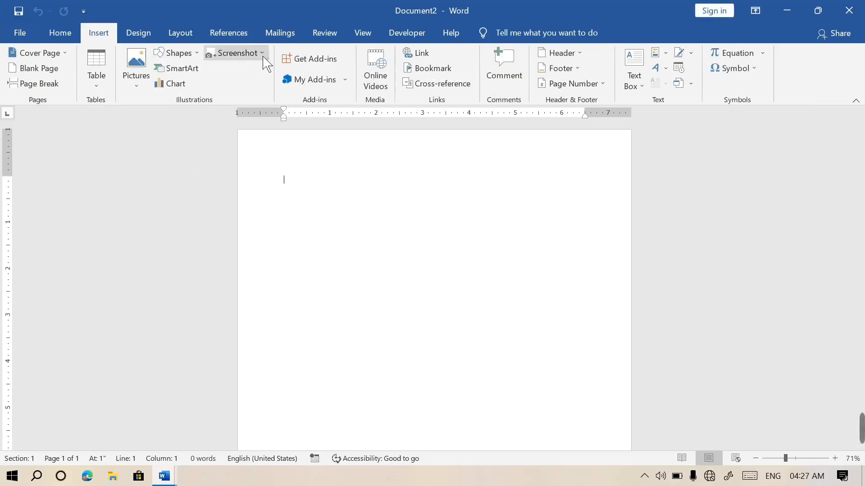
click(262, 54)
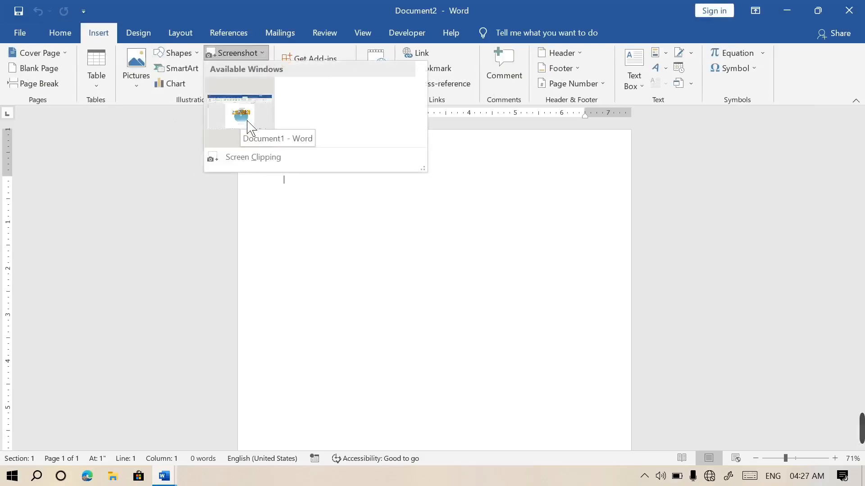
click(249, 126)
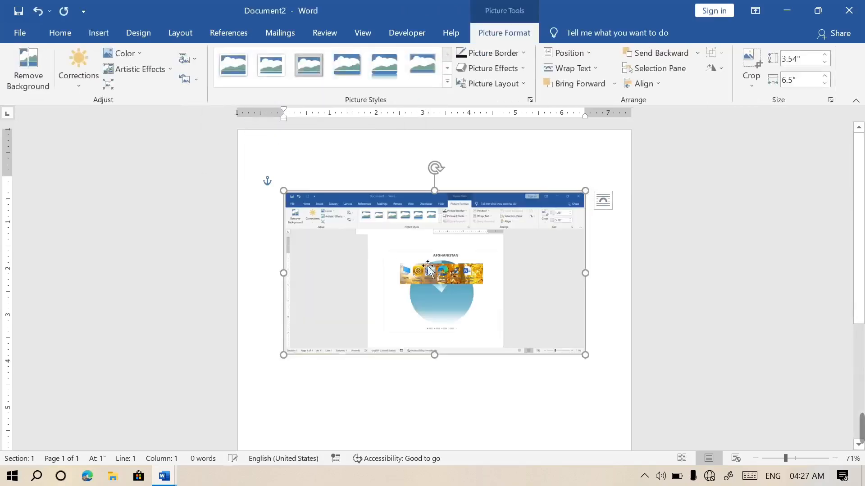
drag(439, 276, 412, 266)
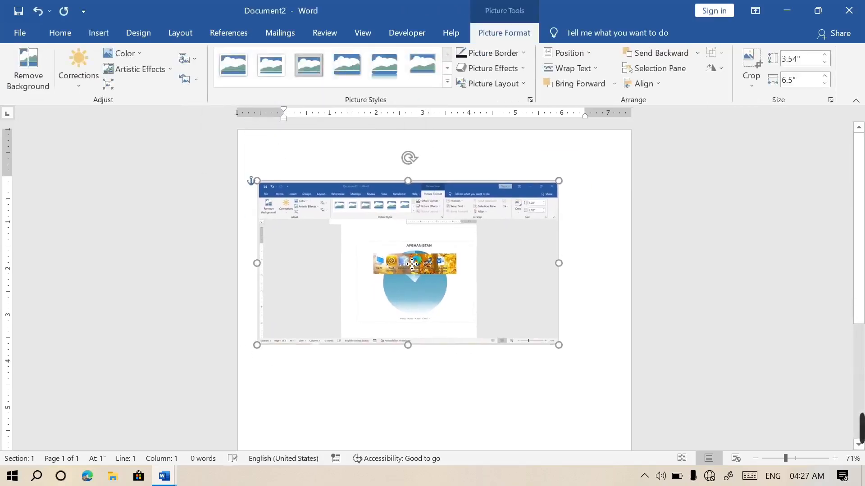
Minimize both Word documents and open This PC from the desktop.
click(799, 13)
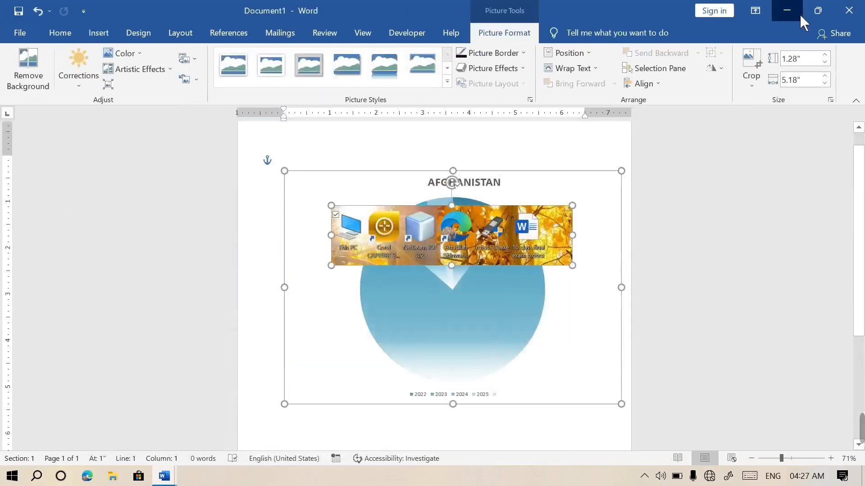
click(799, 14)
double_click(35, 94)
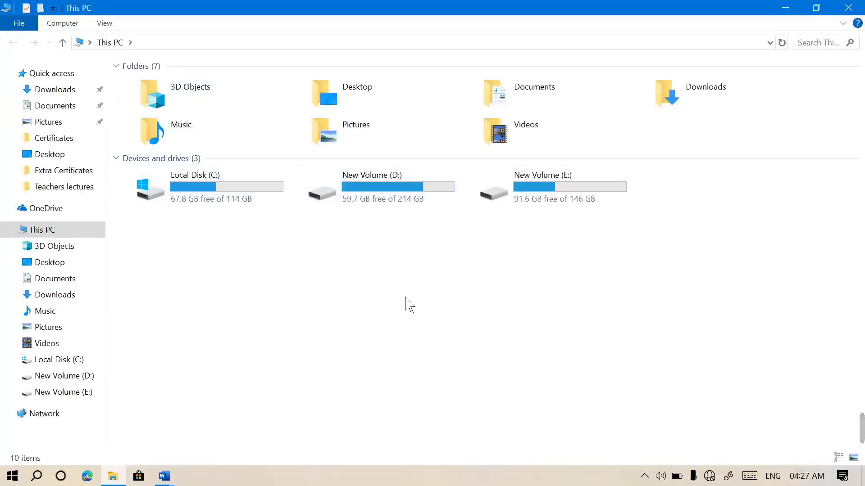
Launch Word again and create a blank document while This PC stays open.
key(super+r)
key(Return)
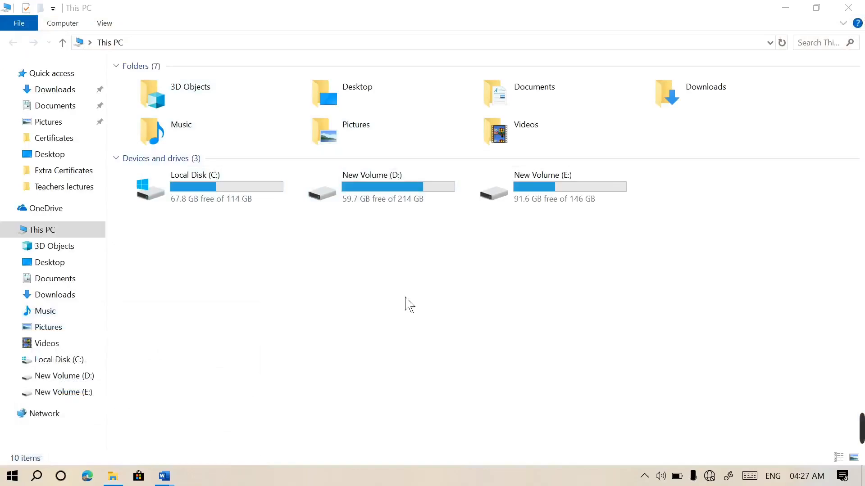
click(536, 43)
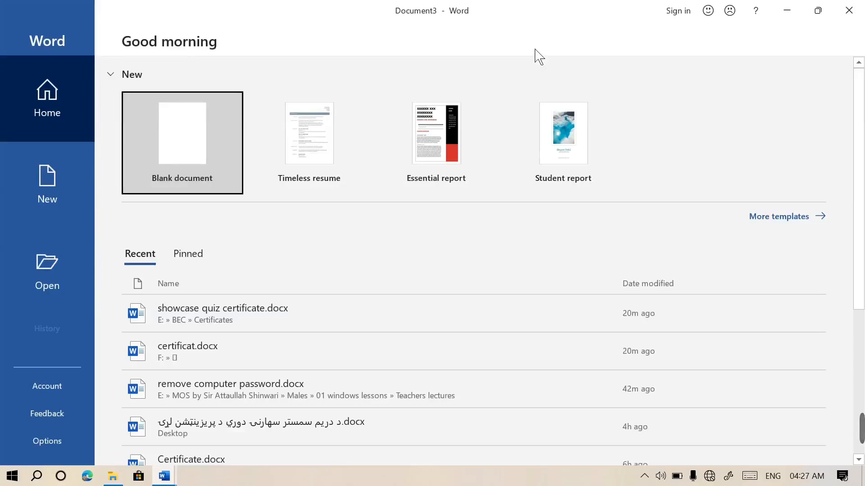
click(212, 137)
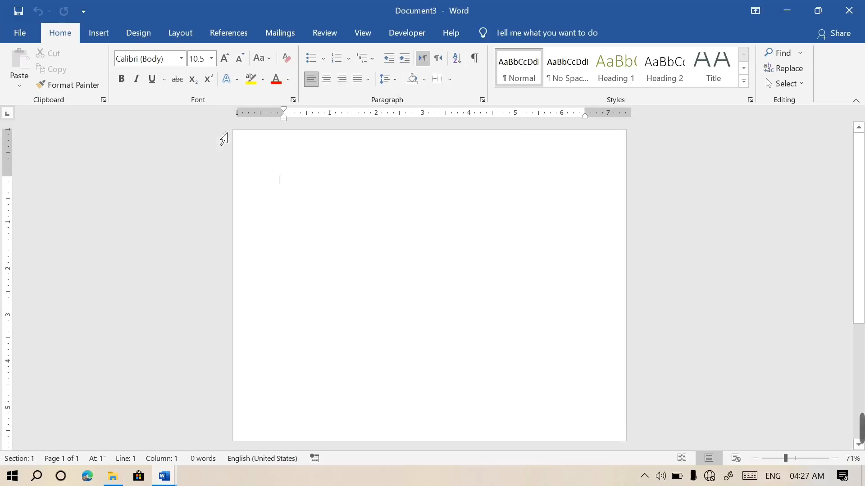
Show the windows available for a screenshot and restore the minimized Document1 and Document2 windows.
click(111, 40)
click(260, 53)
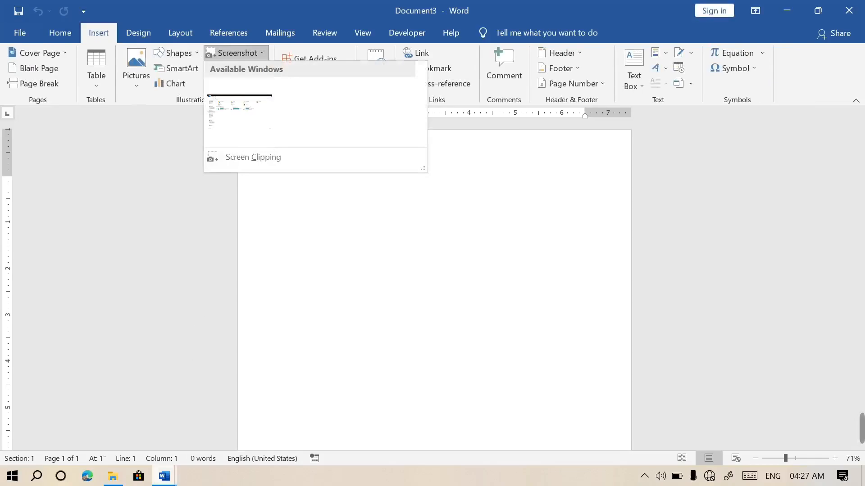
mouse_move(164, 476)
click(118, 448)
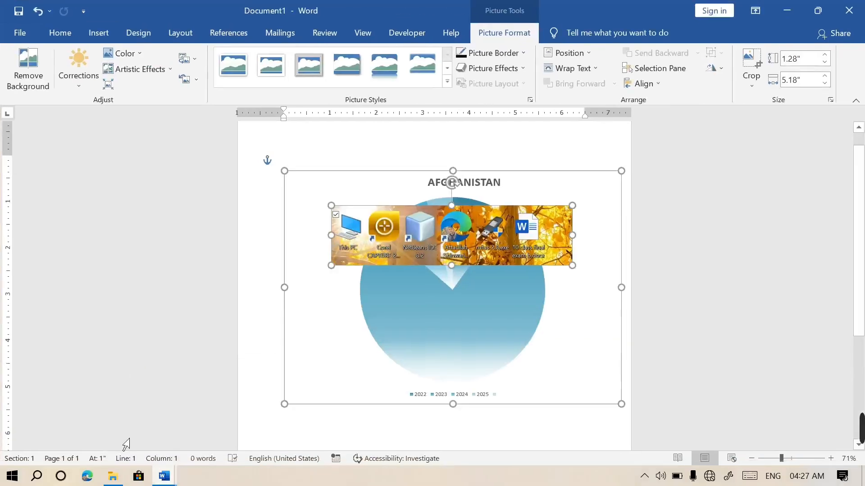
mouse_move(164, 476)
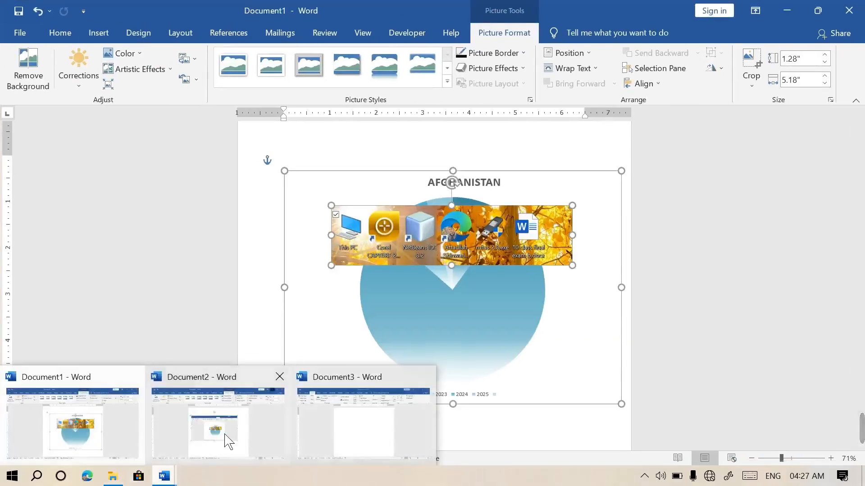
click(229, 441)
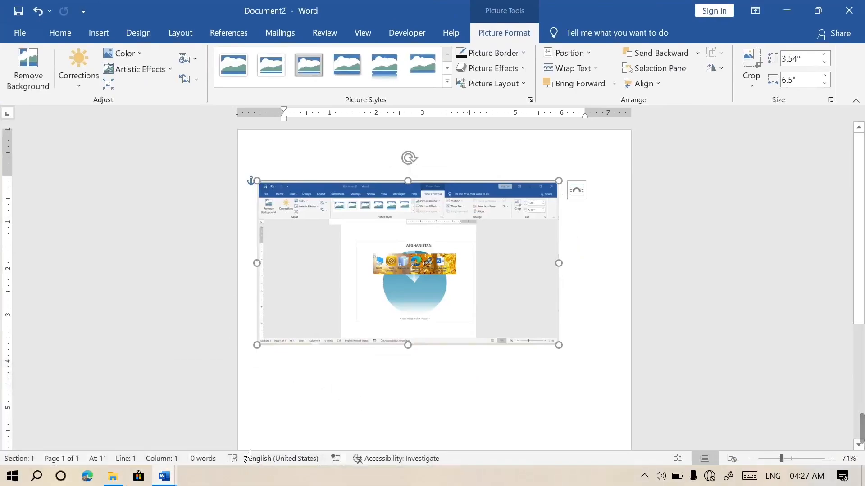
Create another blank Word document with all the other windows open.
key(super+r)
key(Escape)
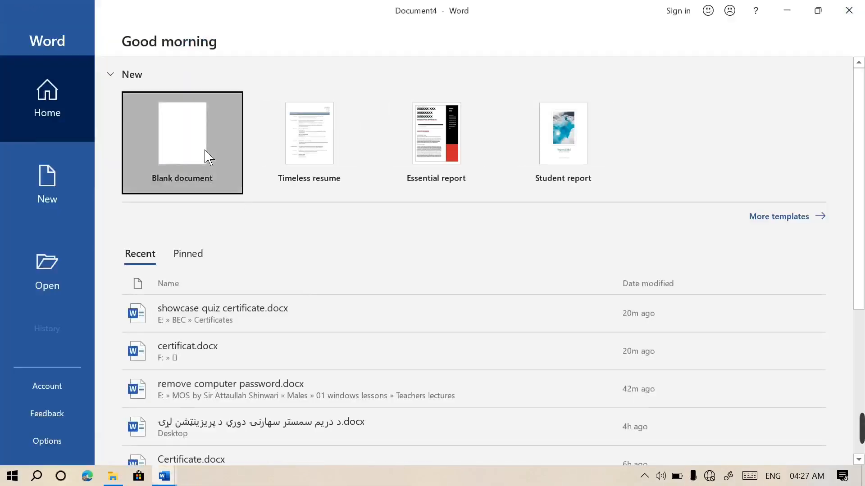
click(204, 156)
Insert a screenshot of the This PC window, placed at the page's upper-left corner, and delete it.
click(99, 33)
click(263, 54)
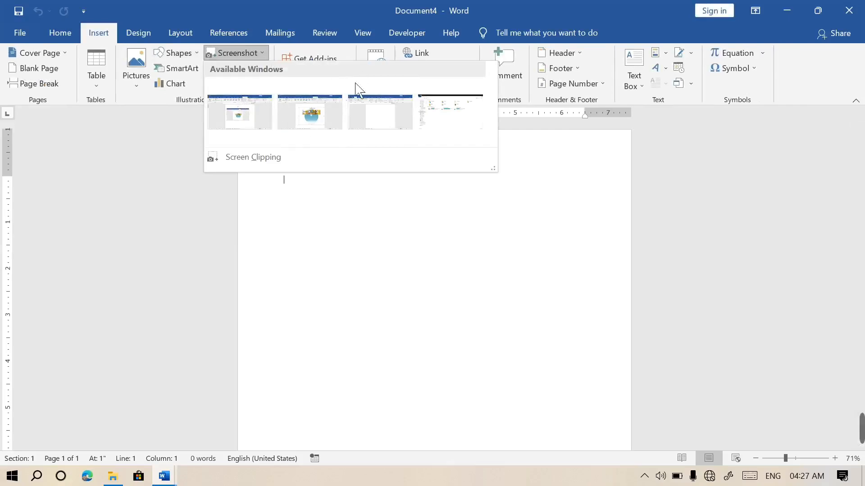
click(462, 121)
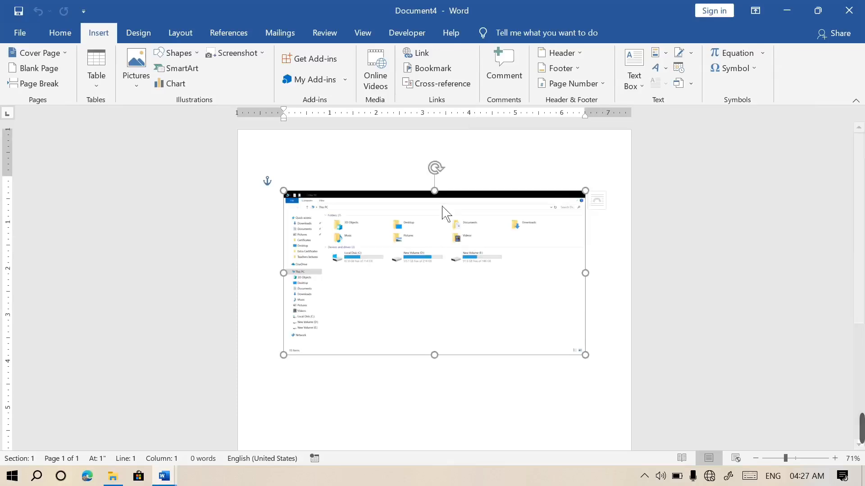
drag(384, 263, 359, 208)
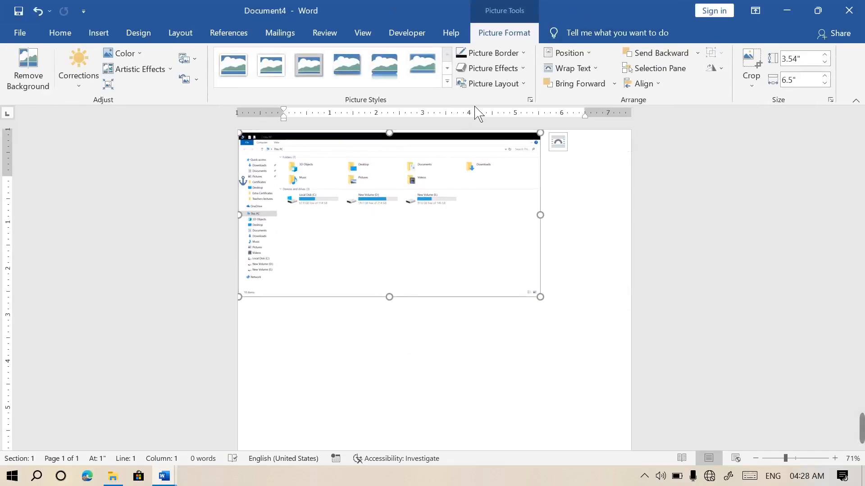
key(Delete)
Examine the Office Add-ins store, the personal add-ins list and the dialog for inserting an online video.
click(107, 37)
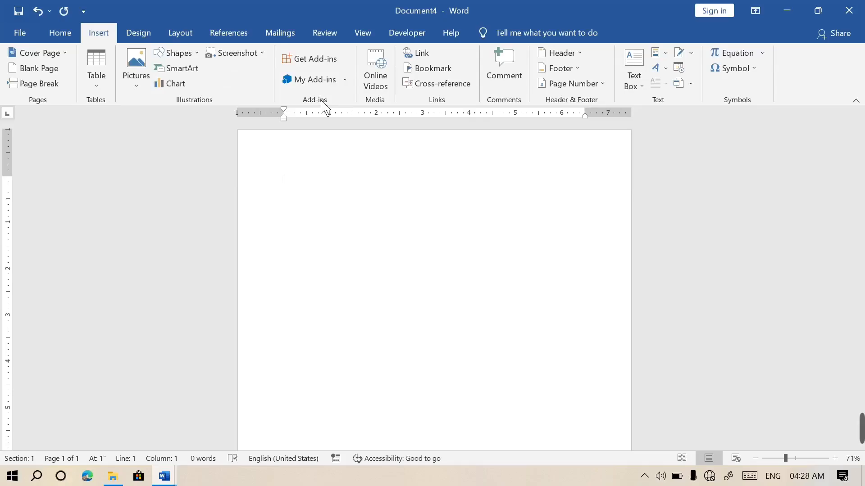
click(337, 65)
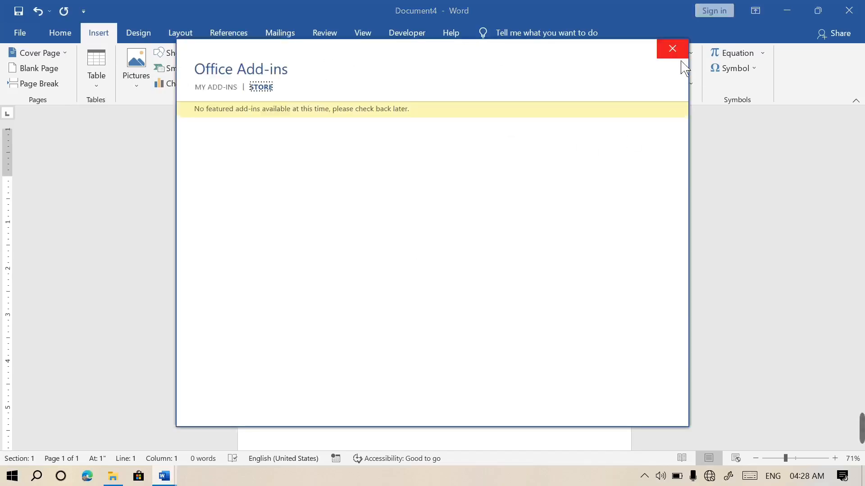
click(674, 49)
click(346, 83)
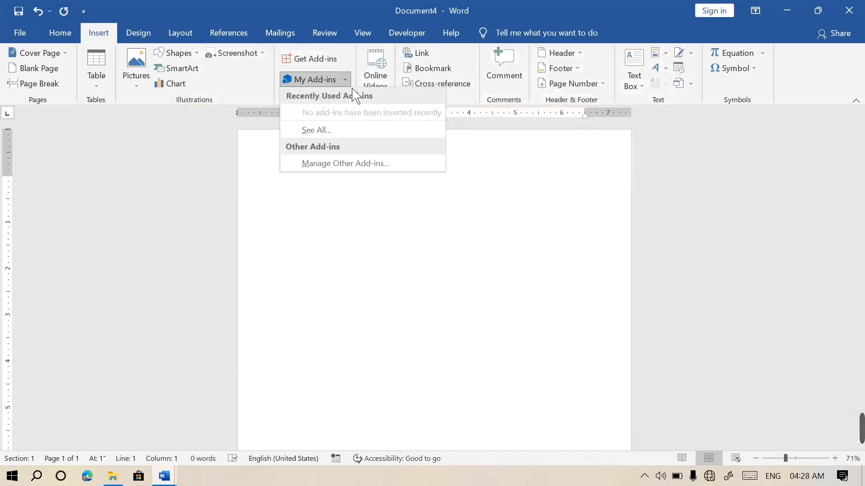
click(316, 130)
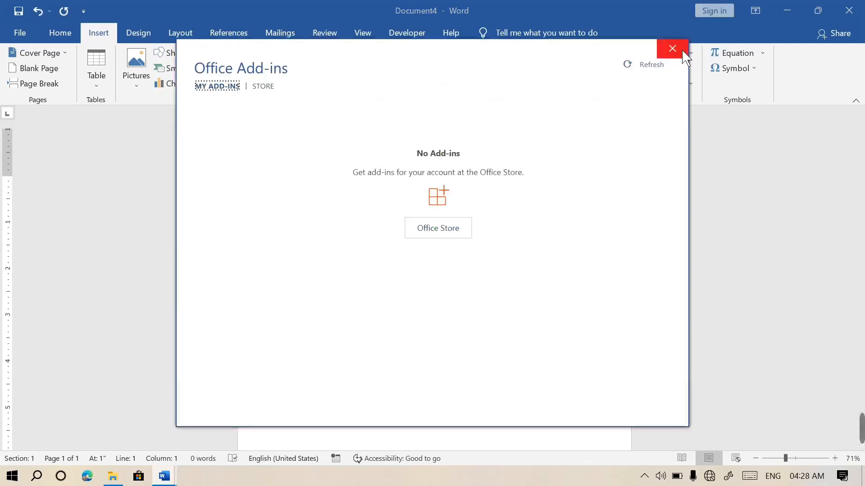
click(683, 52)
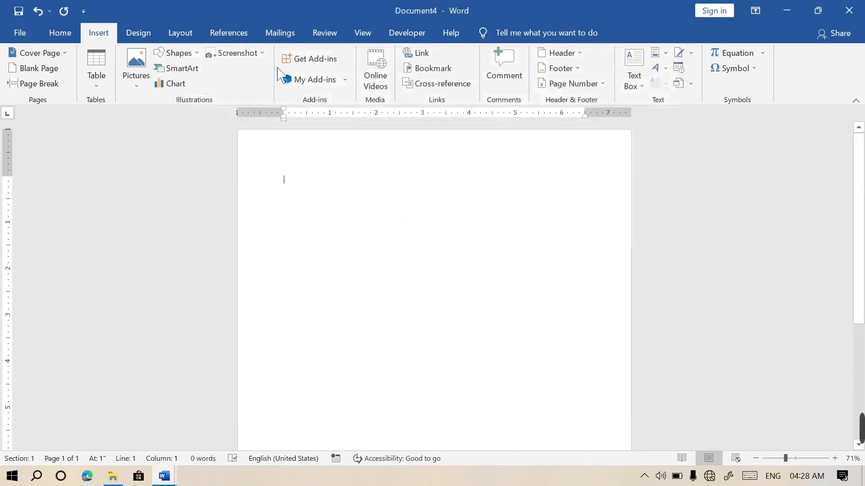
click(324, 63)
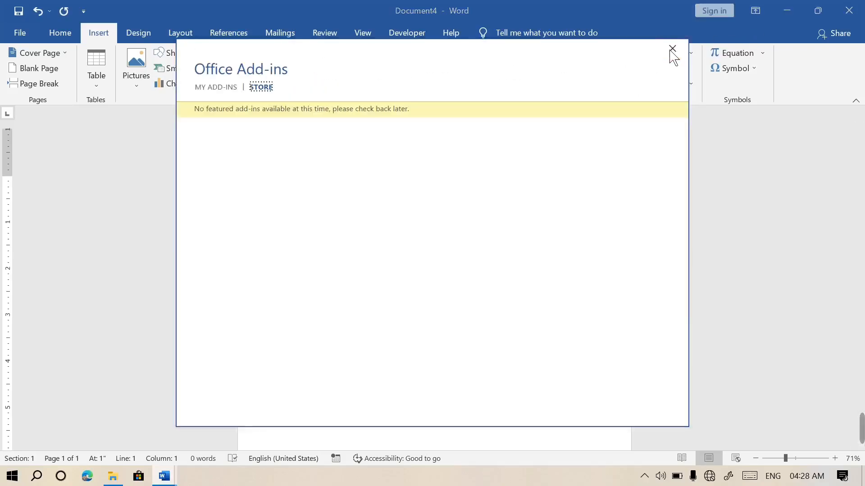
click(671, 49)
click(386, 92)
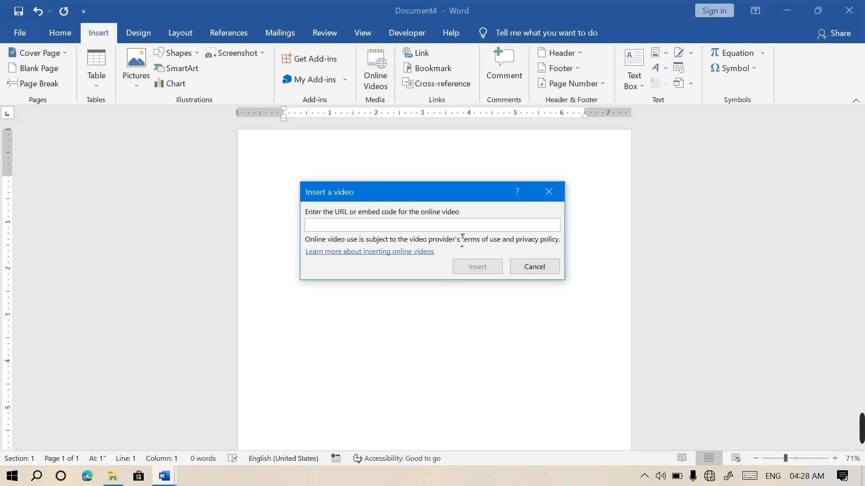
click(549, 192)
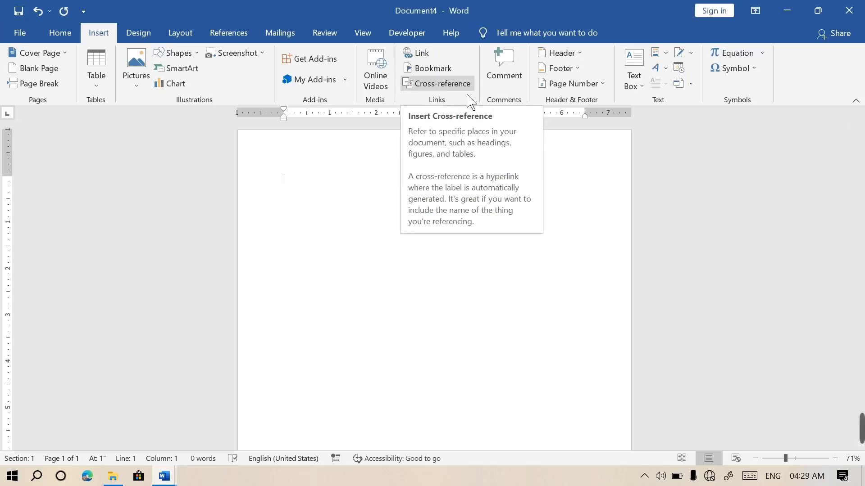
Close Document4 without saving it.
click(849, 10)
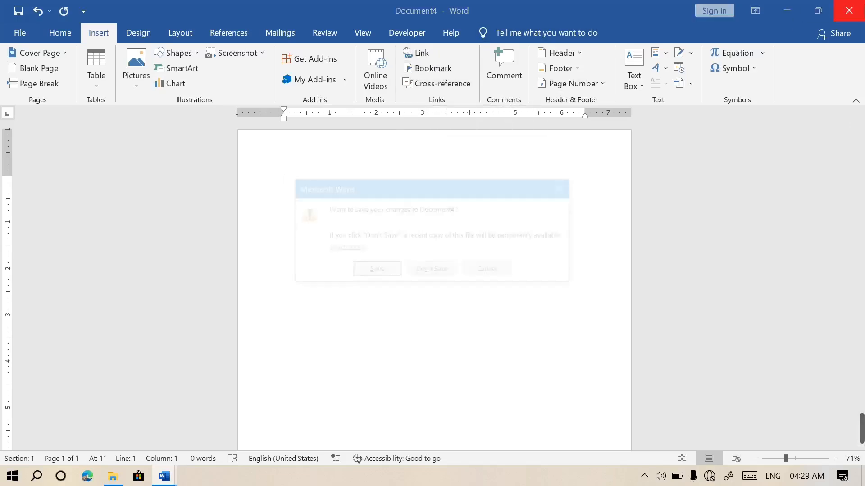
click(433, 271)
mouse_move(861, 433)
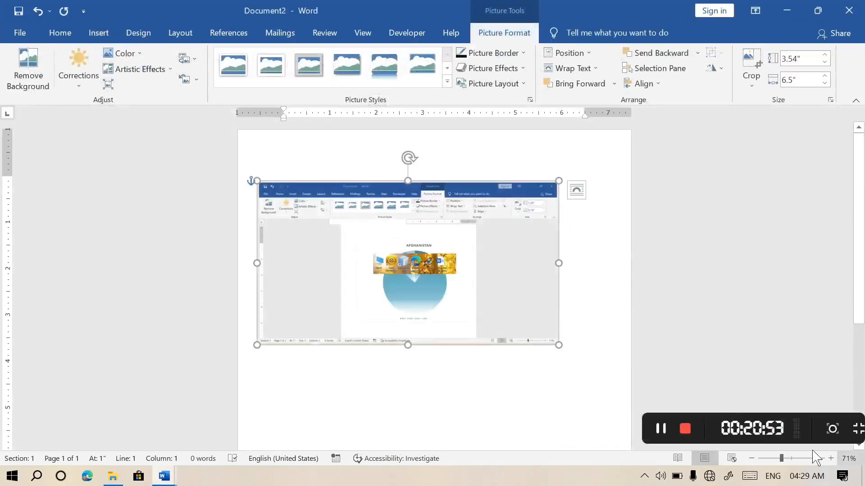
click(589, 435)
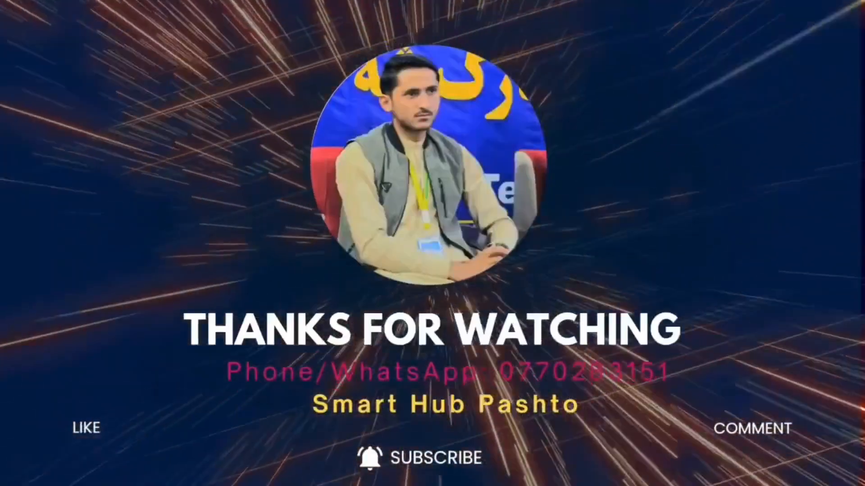